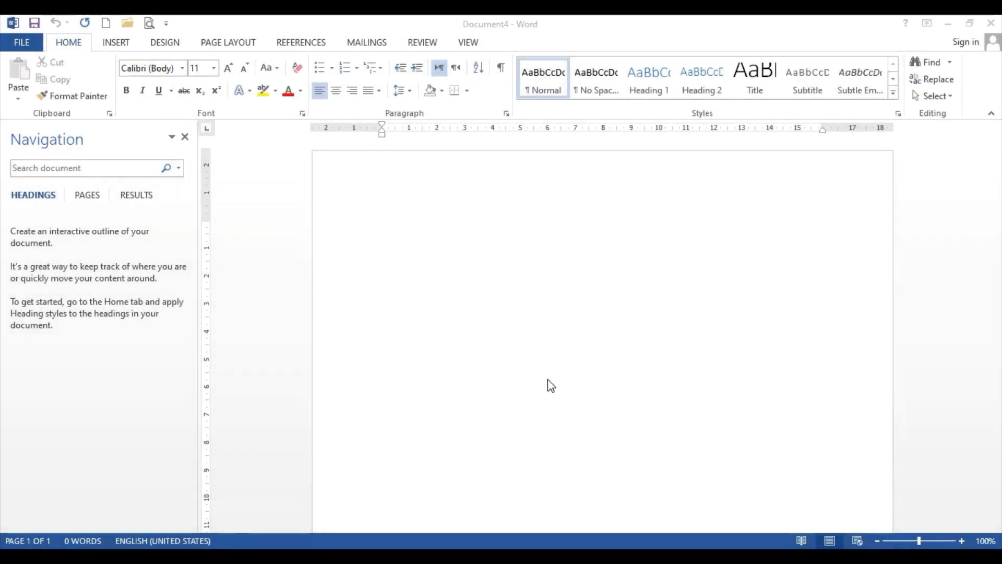
# Insert a 5×5 table, then select and cut it out of the page
pyautogui.click(484, 255)
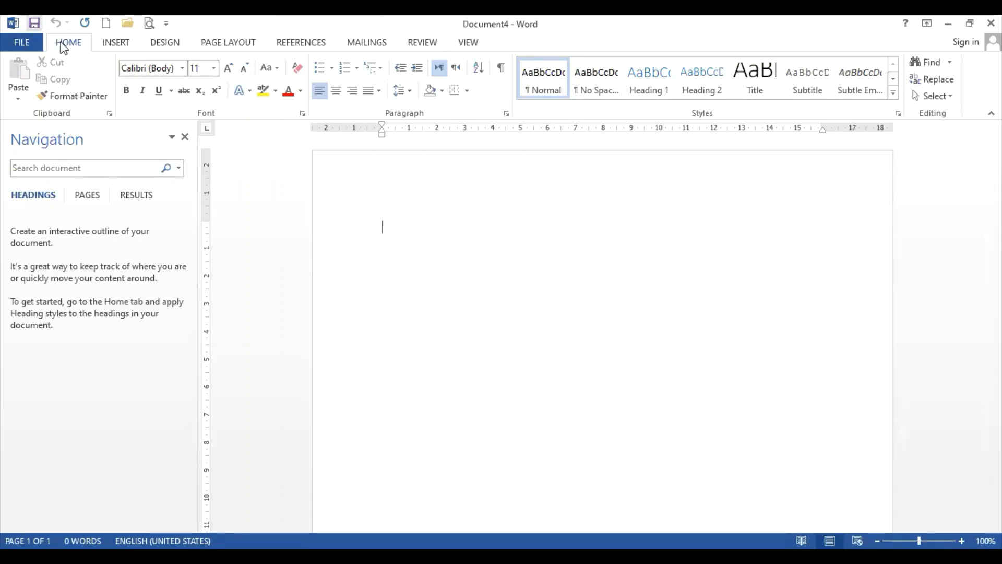
pyautogui.click(126, 45)
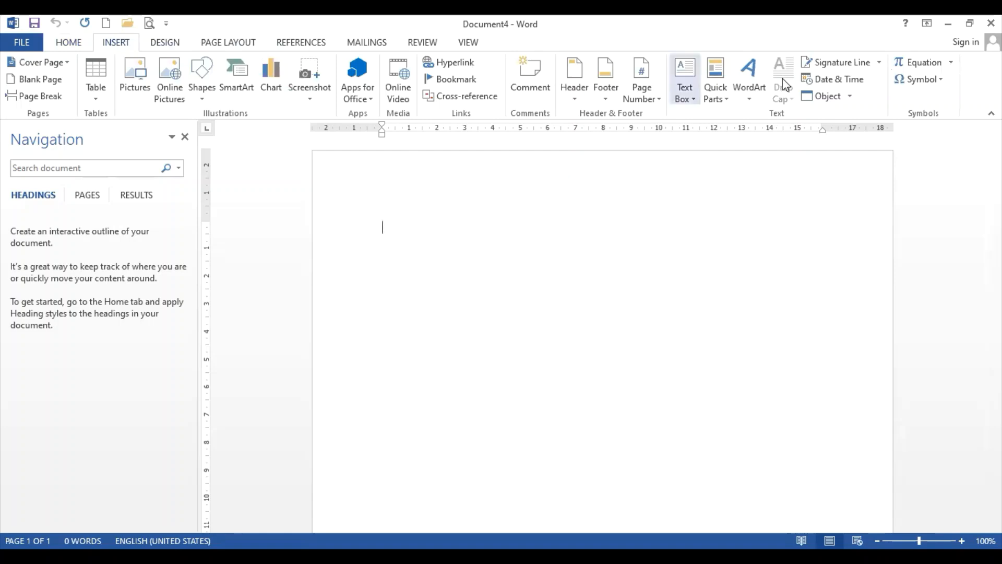
pyautogui.click(98, 81)
pyautogui.click(146, 185)
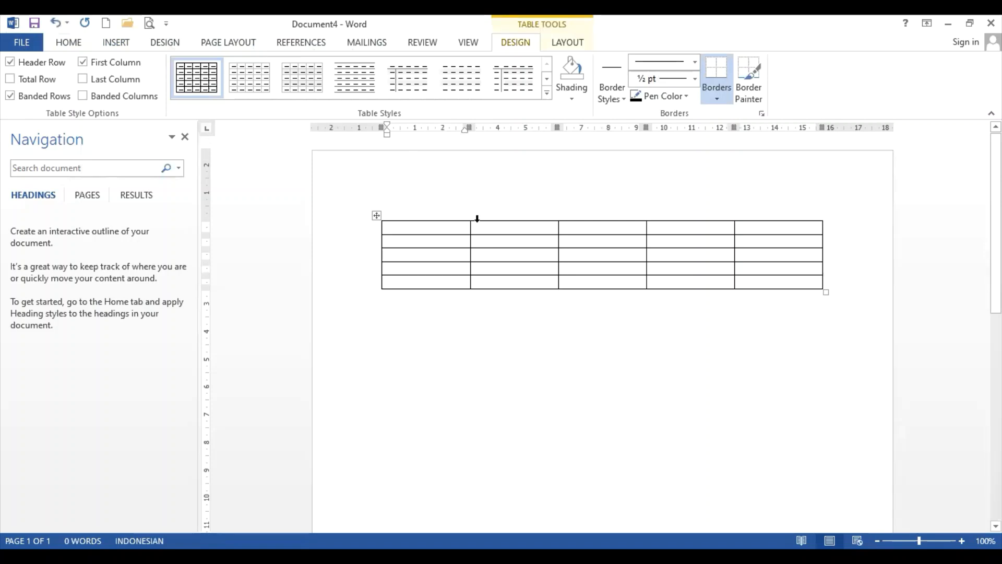
pyautogui.click(375, 216)
pyautogui.press('BackSpace')
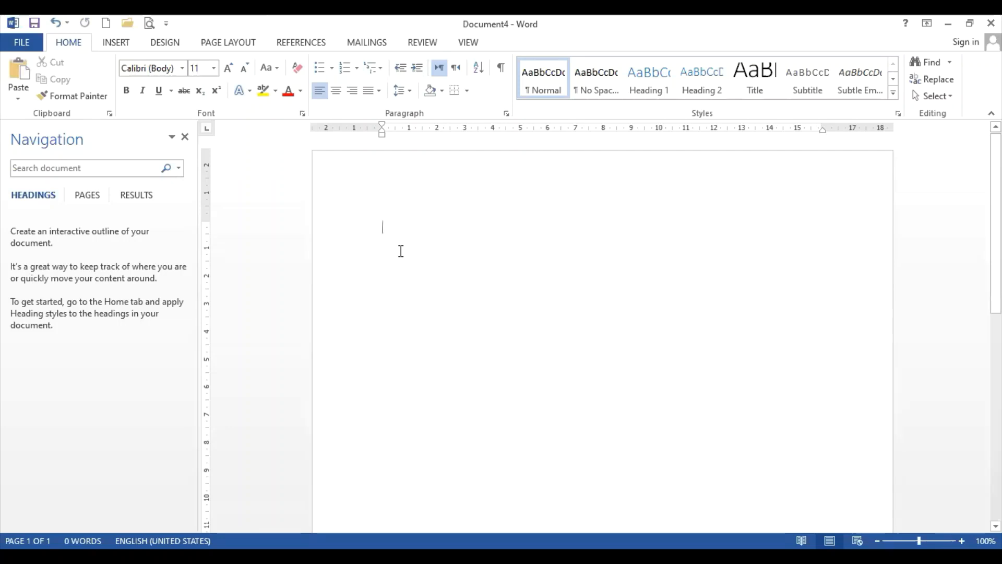
# Type the title 'Tabel 1. Distribusi Sosiodemogradi Responden' and paste the table below it
pyautogui.write('Tabel ')
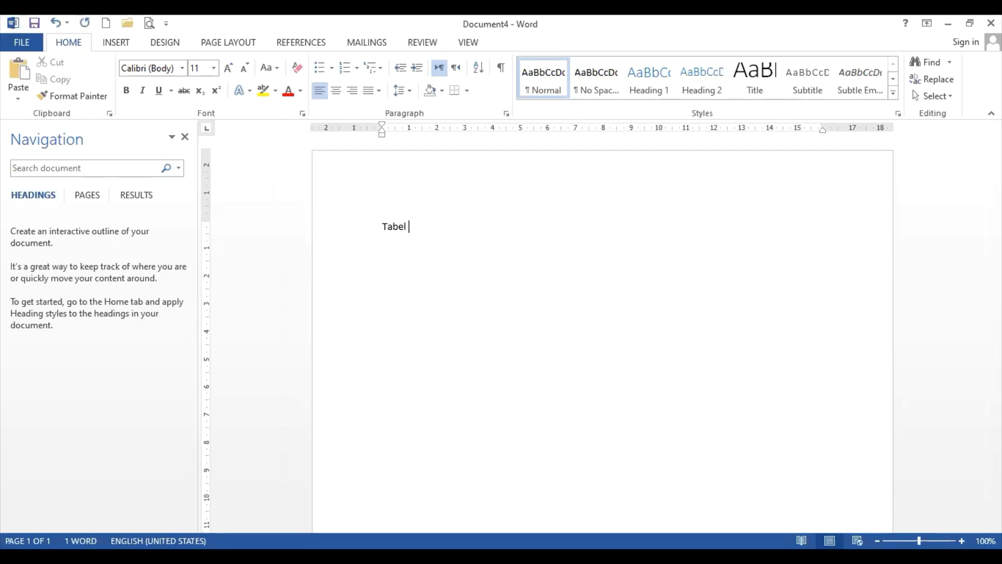
pyautogui.write('1.')
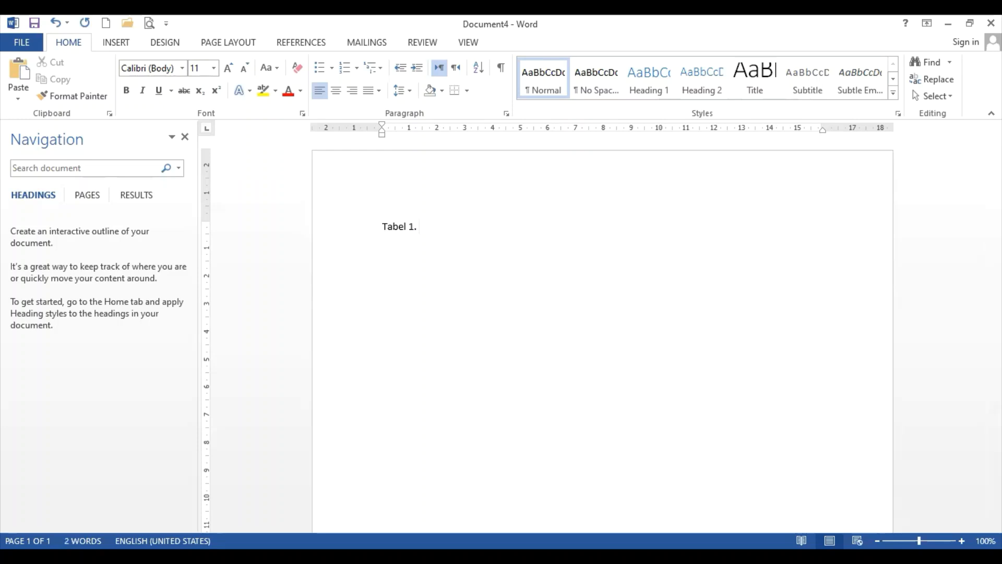
pyautogui.write('Distribusi ')
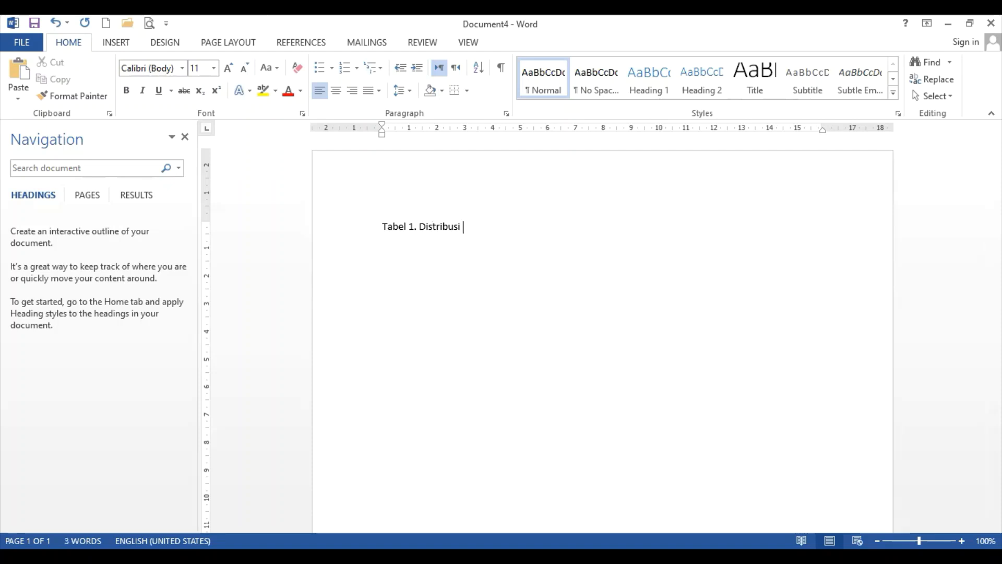
pyautogui.write('Sosiodemogra')
pyautogui.write('di')
pyautogui.write(' Responden')
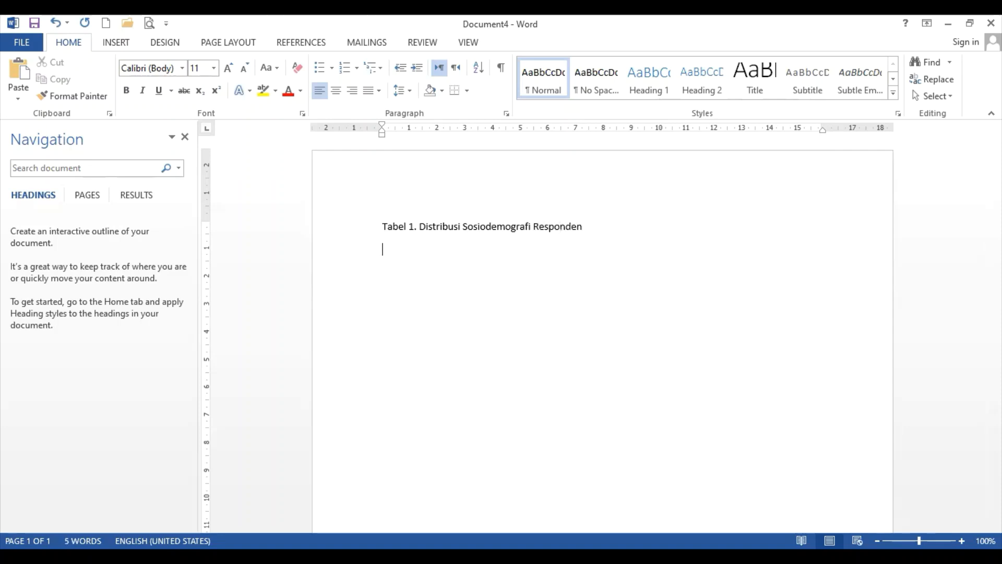
pyautogui.hotkey('ctrl', 'v')
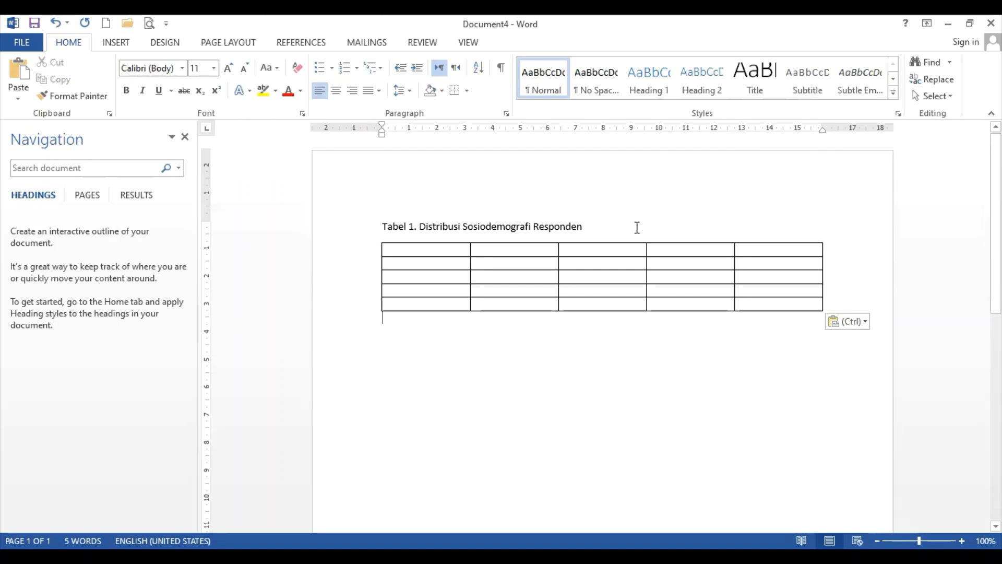
# Add a 'Tabel 1. Data' line above the table title
pyautogui.click(387, 228)
pyautogui.press('Return')
pyautogui.press('Return')
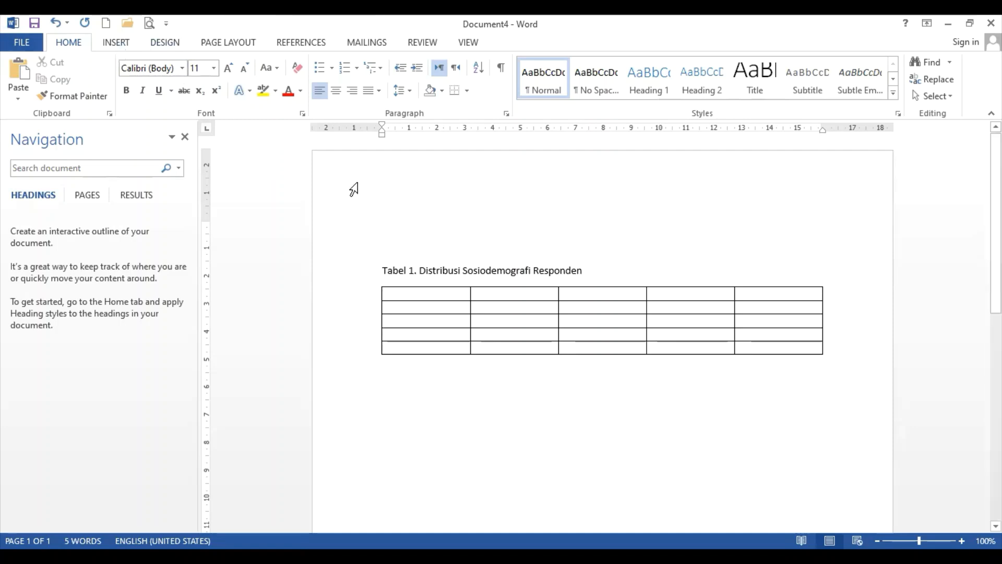
pyautogui.write('Tabel 1.')
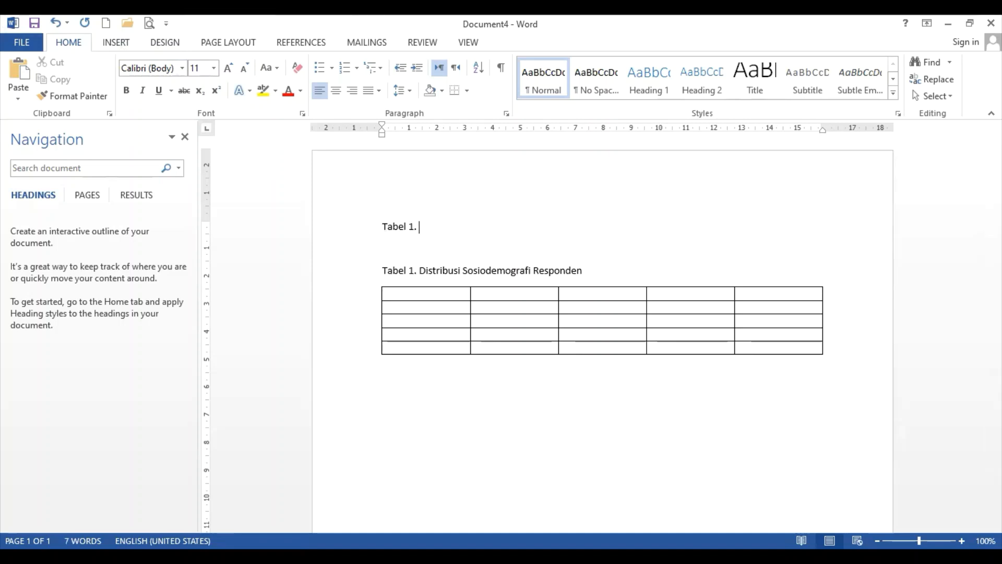
pyautogui.write('Data')
pyautogui.press('Return')
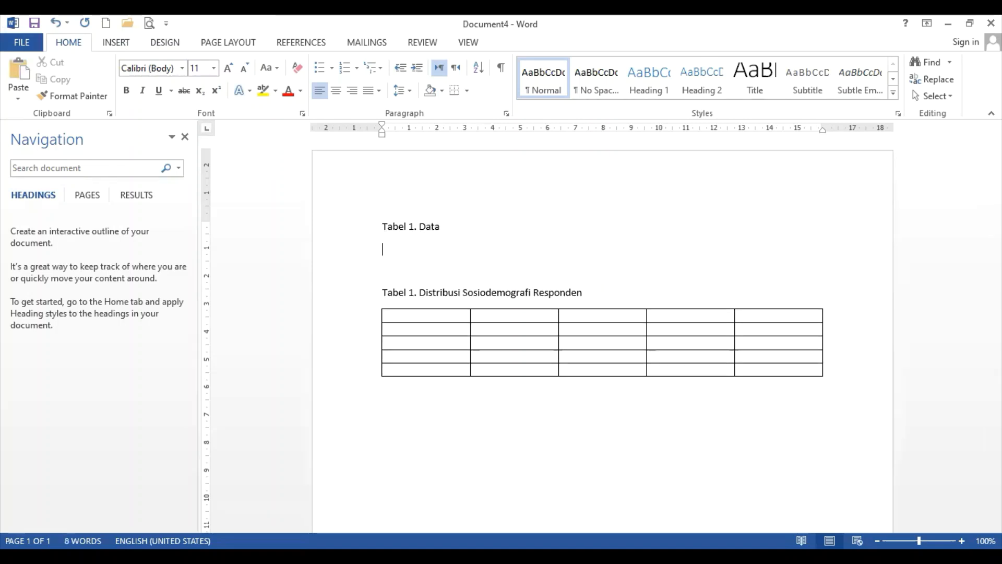
pyautogui.click(414, 292)
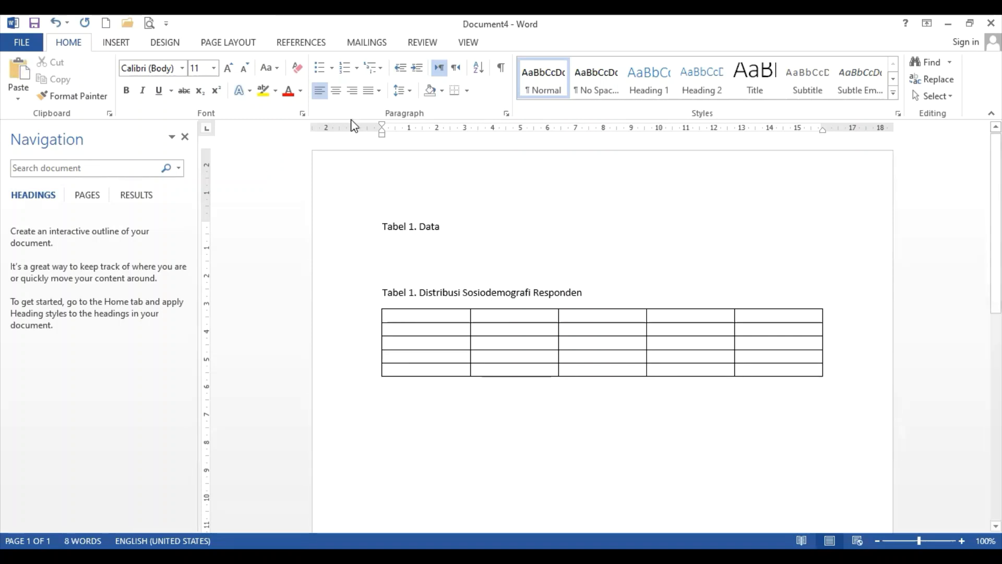
# Open Insert Caption and try defining a new 'Tabel' label, then cancel without inserting
pyautogui.click(286, 47)
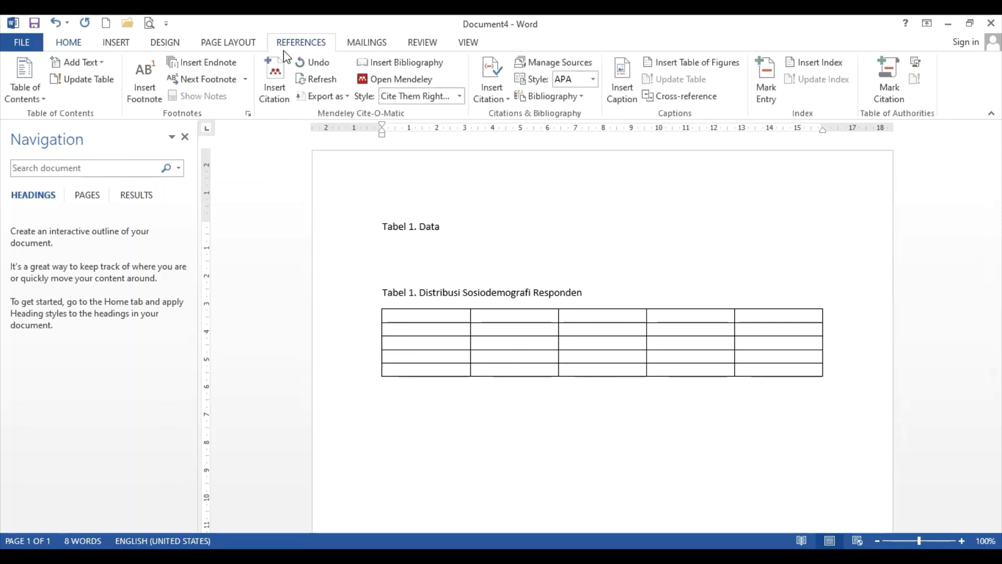
pyautogui.click(628, 93)
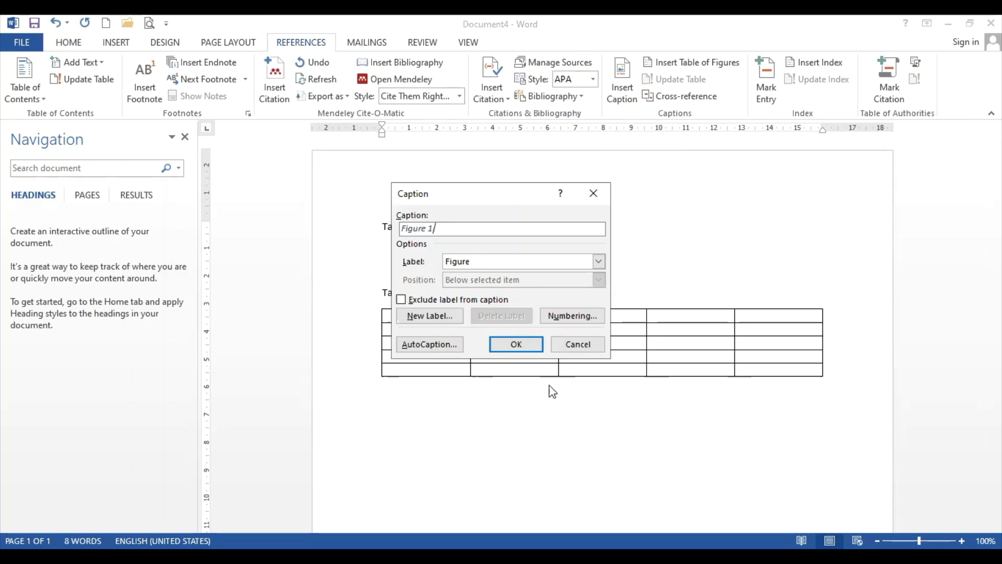
pyautogui.click(599, 259)
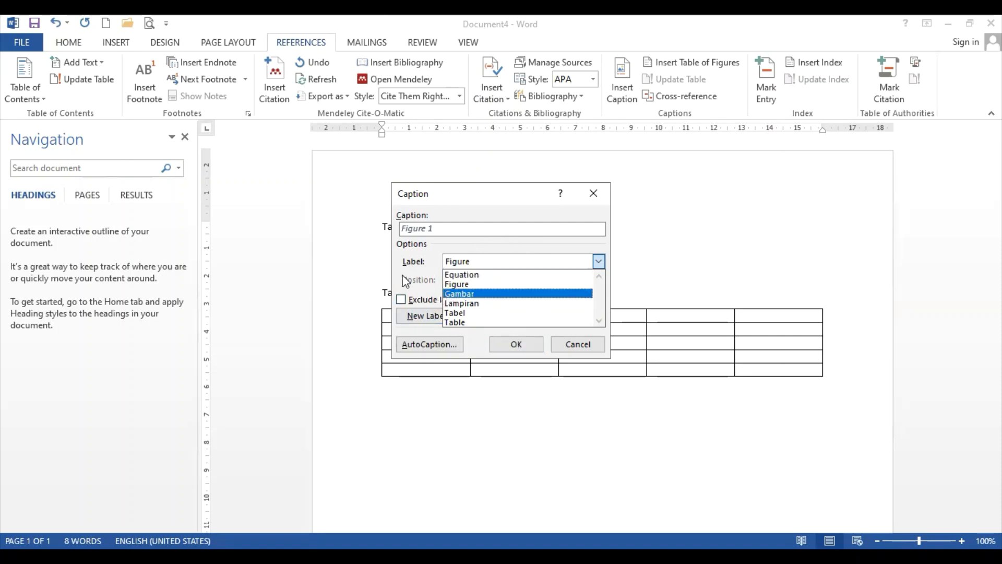
pyautogui.click(411, 318)
pyautogui.click(413, 320)
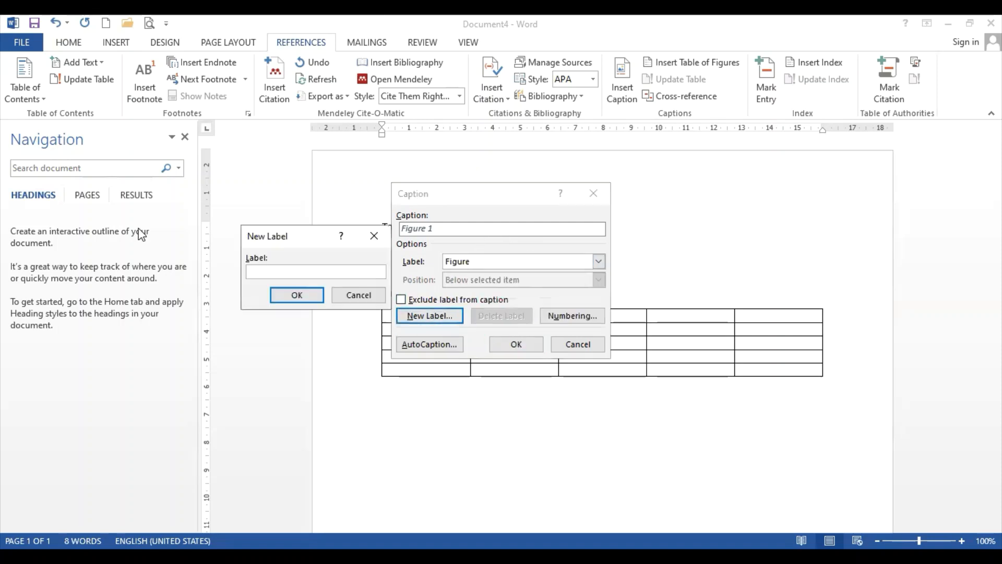
pyautogui.write('Tabel')
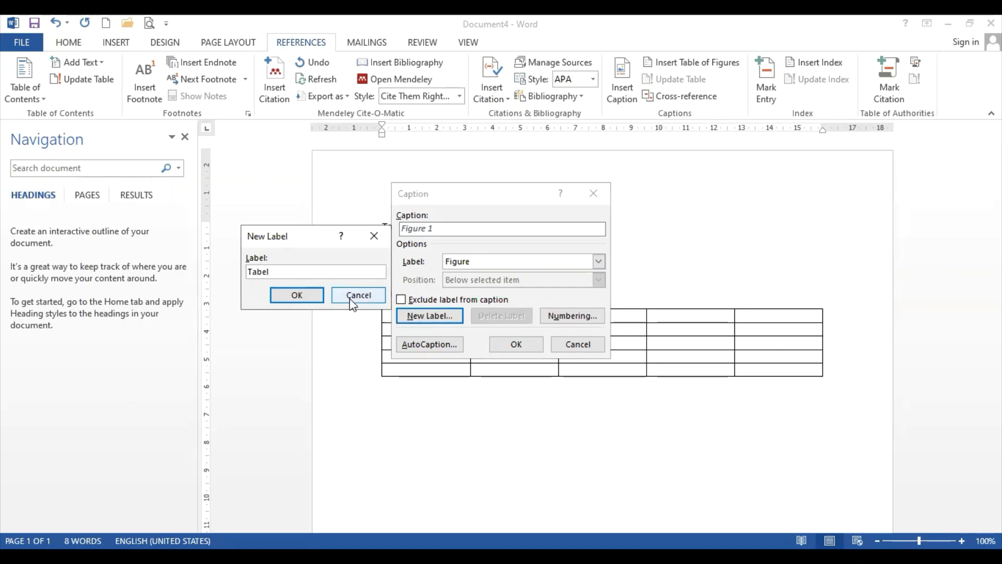
pyautogui.click(379, 233)
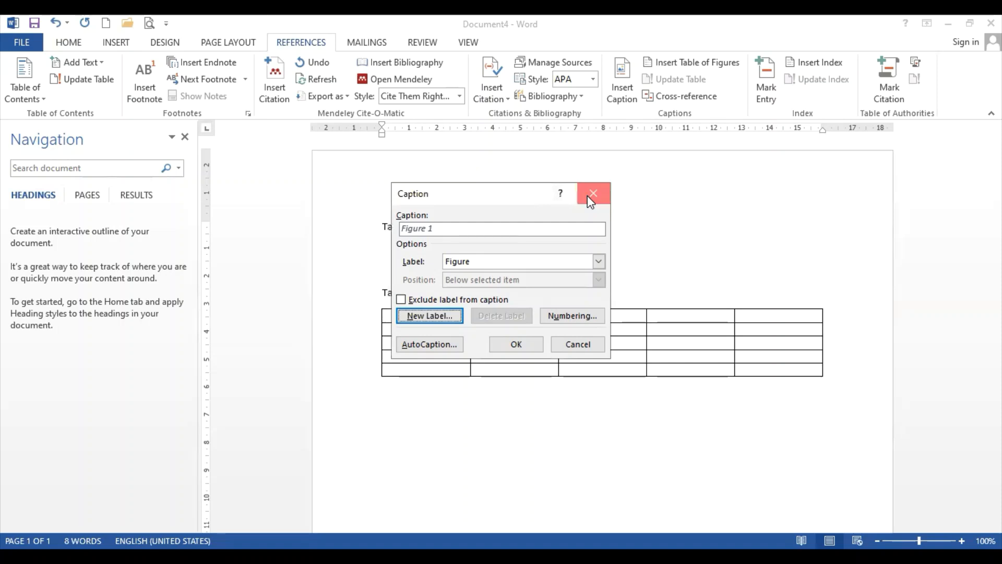
pyautogui.click(594, 193)
# Replace the typed 'Tabel 1.' before Data with an automatic caption using the Tabel label
pyautogui.moveTo(419, 227); pyautogui.dragTo(382, 227)
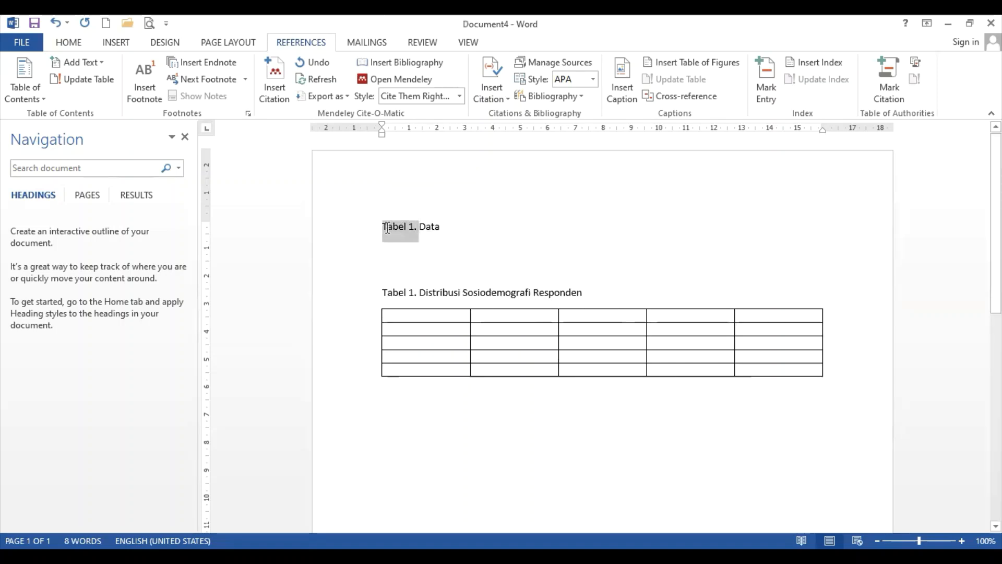
pyautogui.press('Delete')
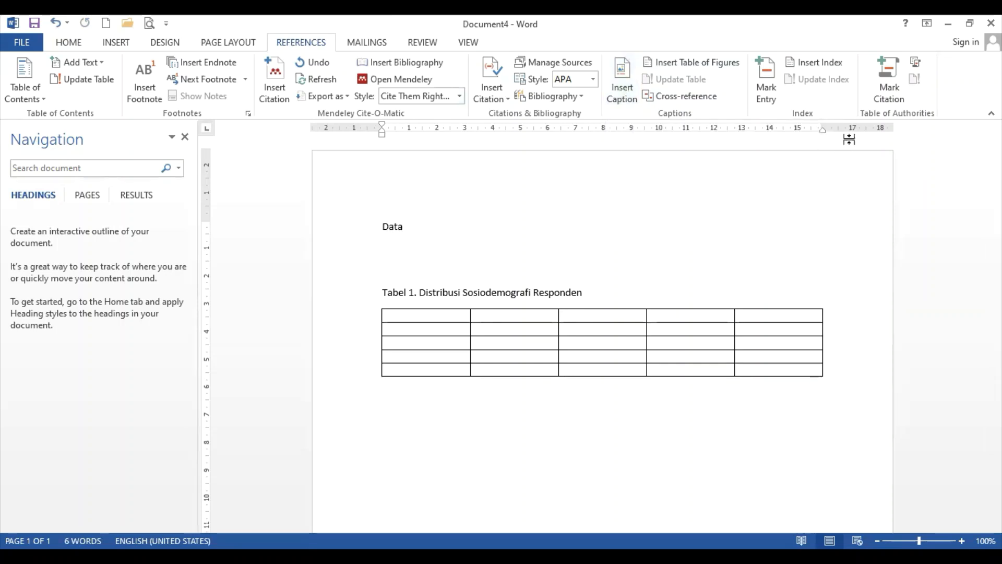
pyautogui.click(621, 86)
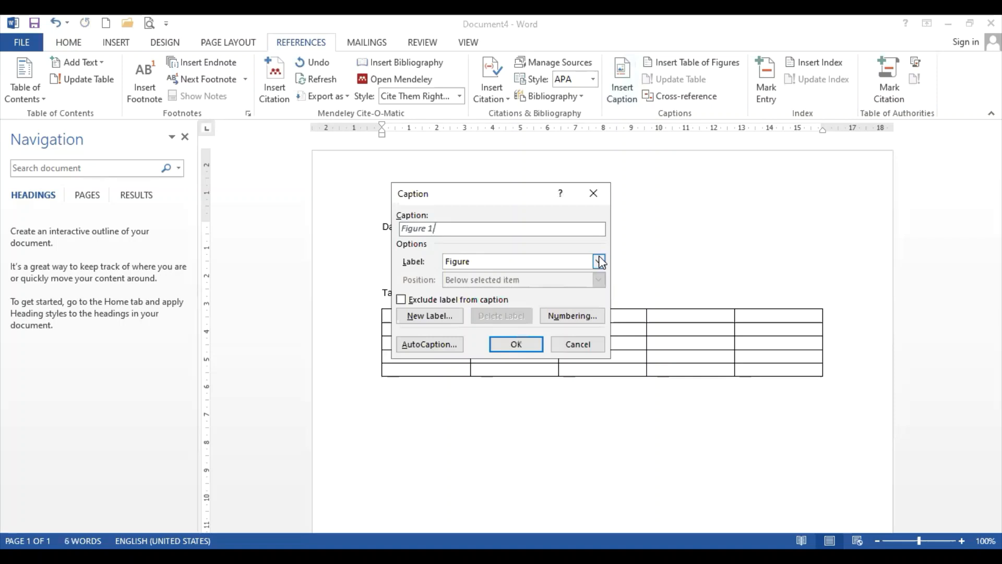
pyautogui.click(598, 261)
pyautogui.click(563, 313)
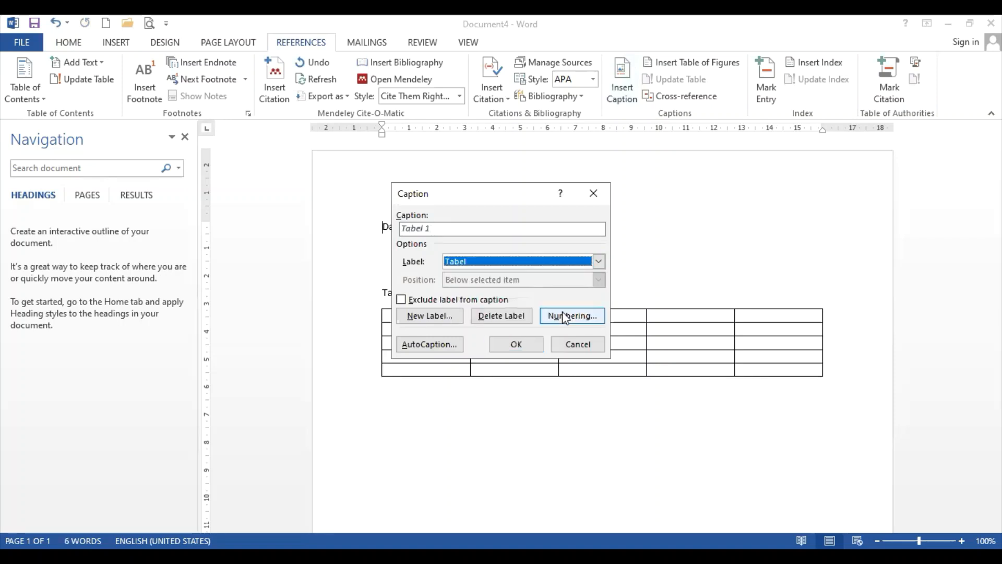
pyautogui.click(527, 345)
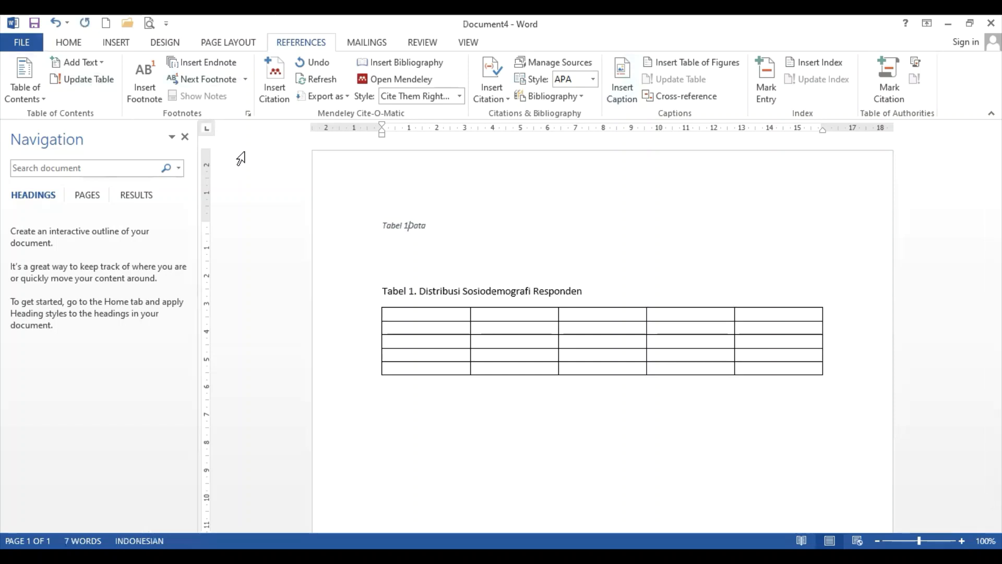
pyautogui.click(409, 226)
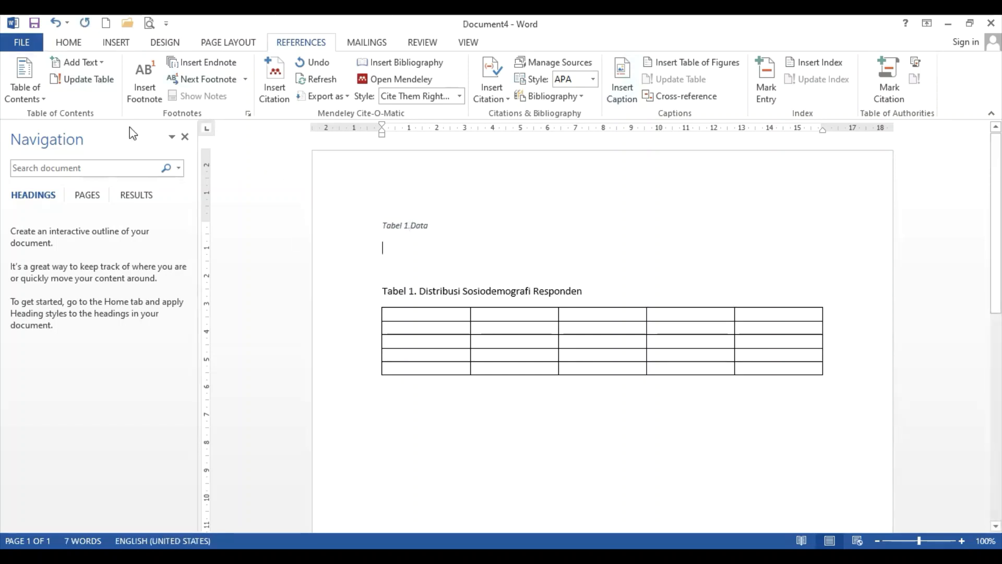
pyautogui.click(116, 42)
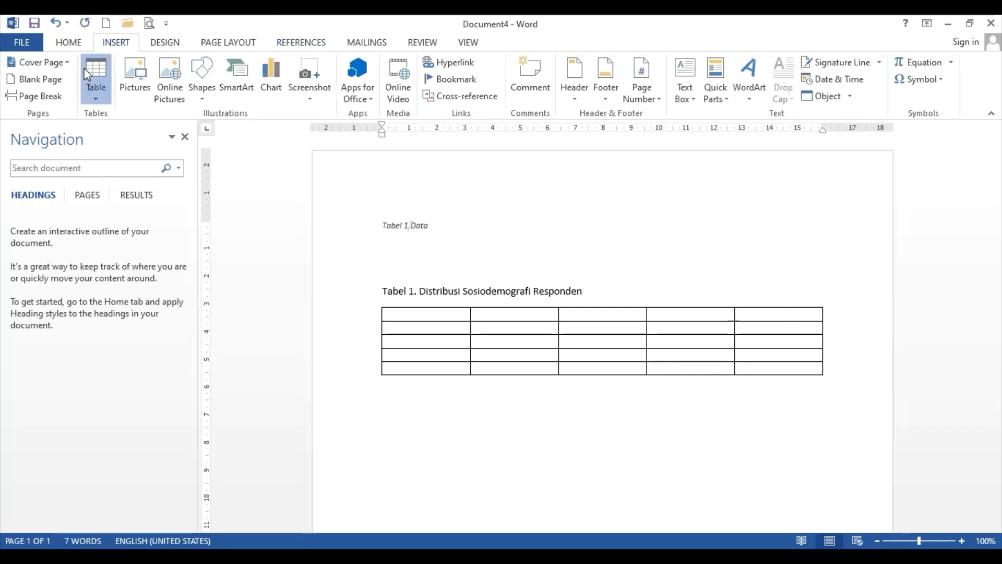
# Insert a 3×3 table under the Data caption and delete the typed 'Tabel 1.' from the second title
pyautogui.click(87, 73)
pyautogui.click(124, 153)
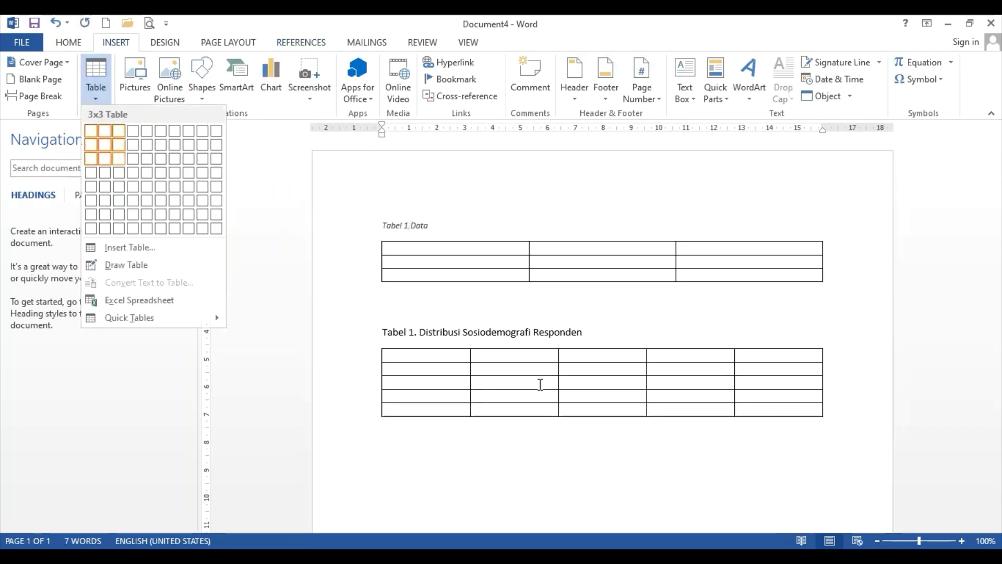
pyautogui.click(415, 332)
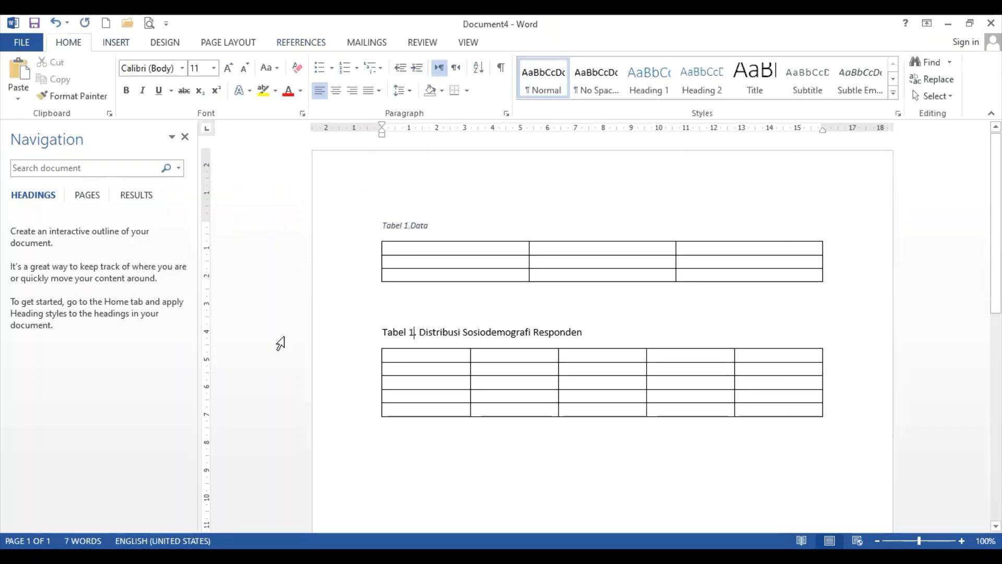
pyautogui.moveTo(416, 332); pyautogui.dragTo(366, 334)
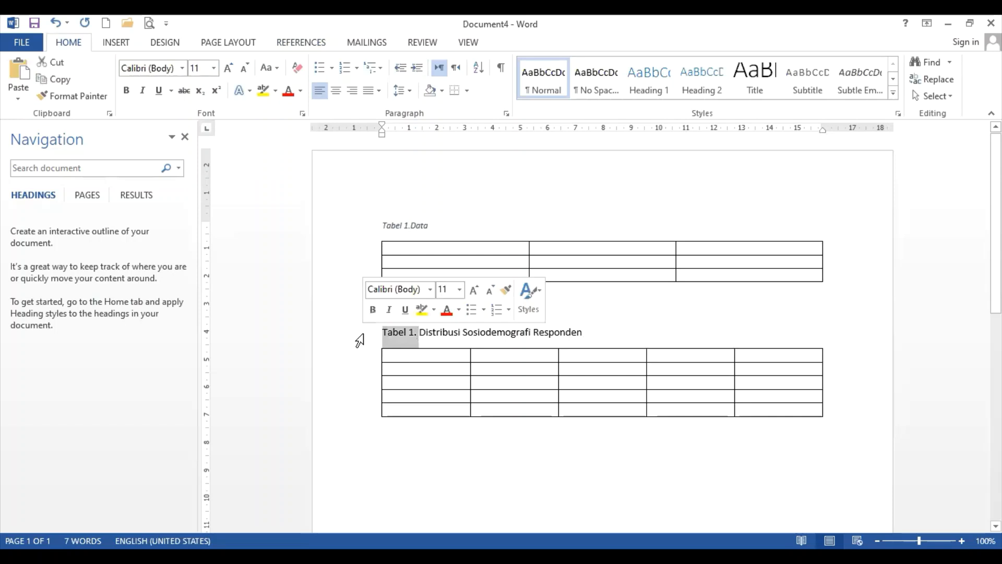
pyautogui.press('Delete')
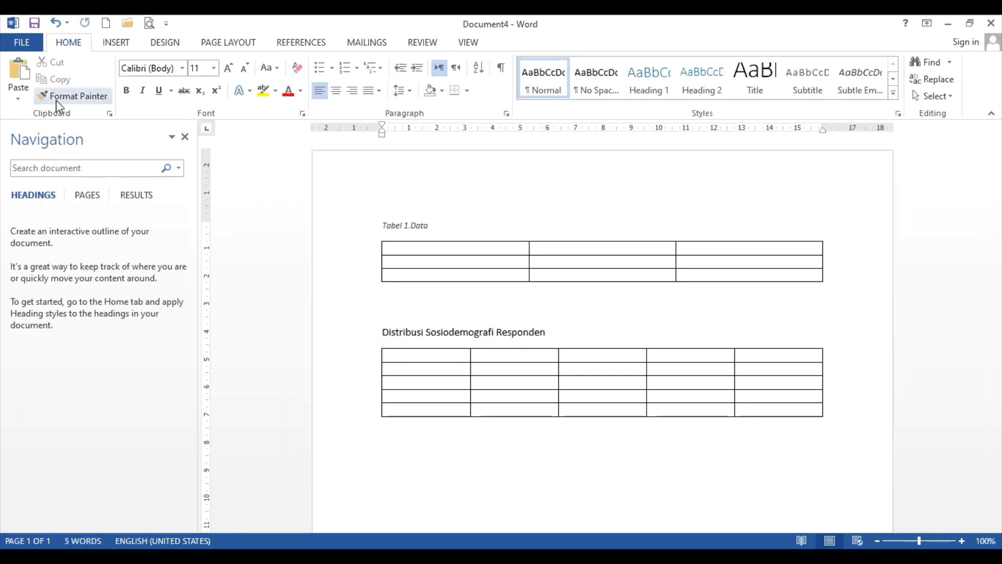
# Insert an automatic Tabel 2 caption before the second title and add a period after the number
pyautogui.click(293, 43)
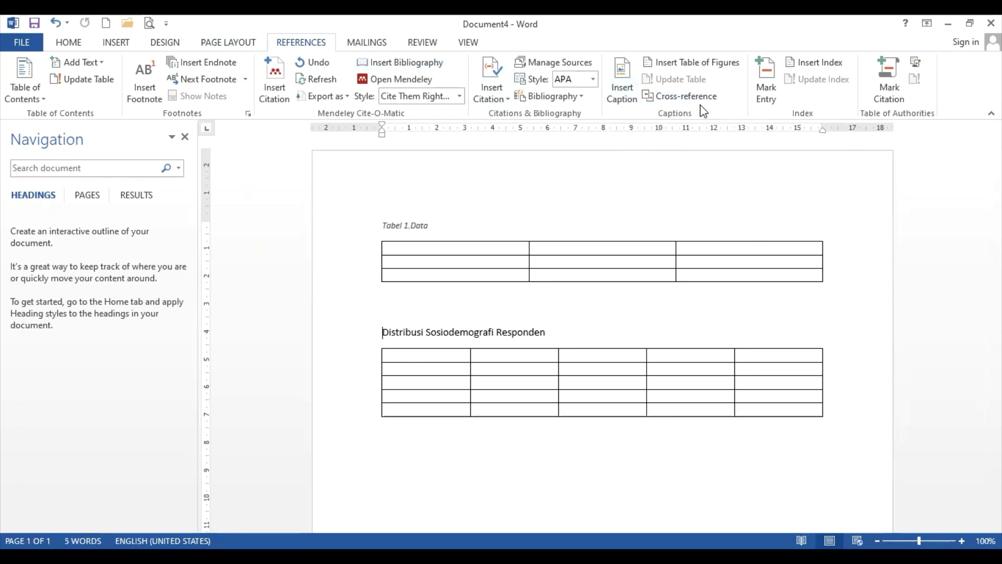
pyautogui.click(627, 87)
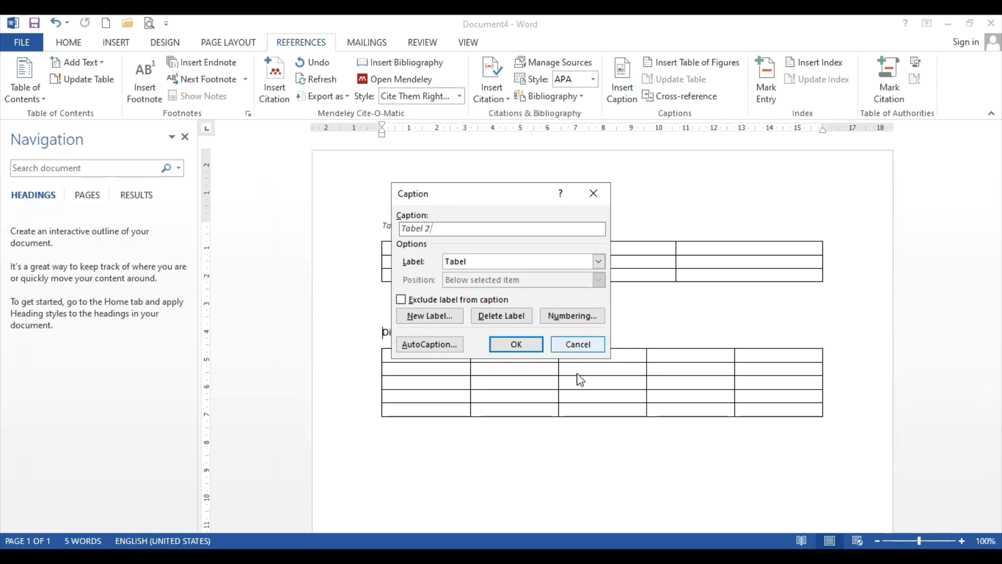
pyautogui.click(509, 340)
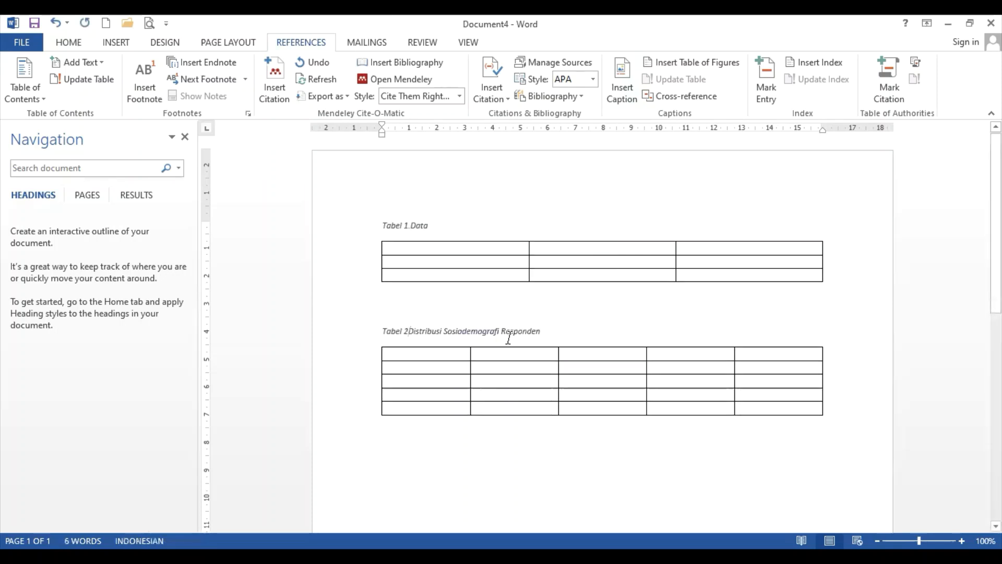
pyautogui.write('.')
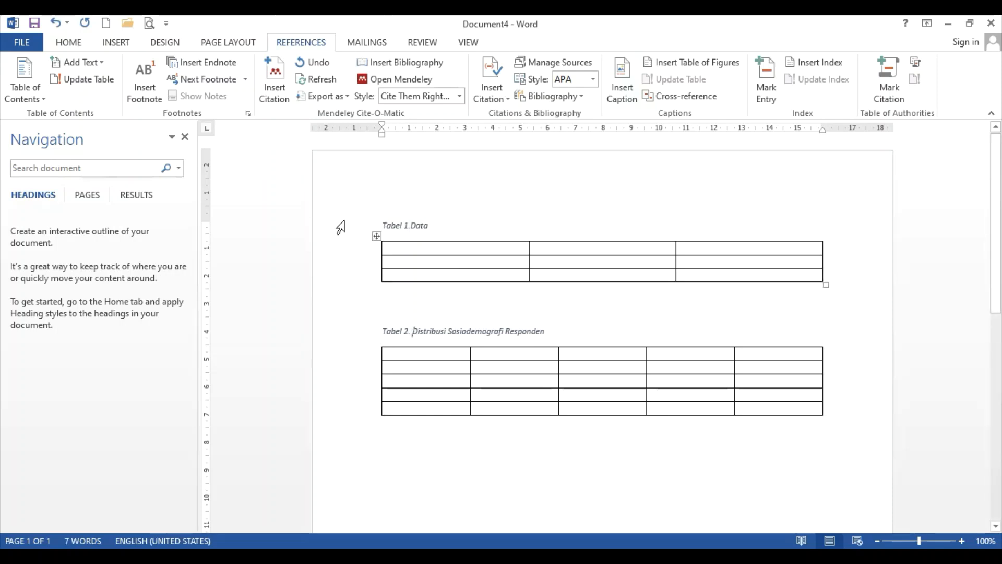
pyautogui.click(406, 225)
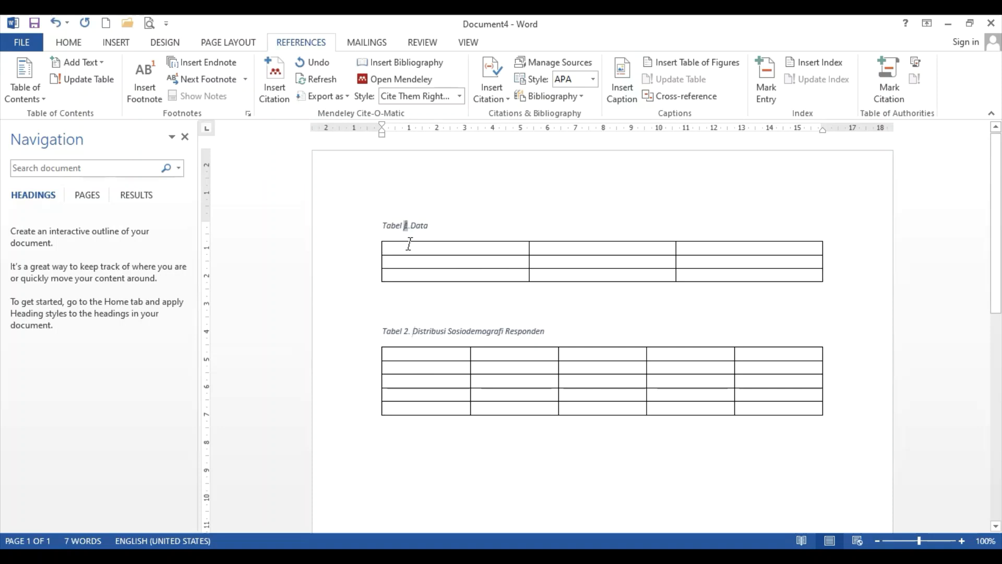
pyautogui.click(452, 331)
pyautogui.click(439, 331)
pyautogui.click(69, 43)
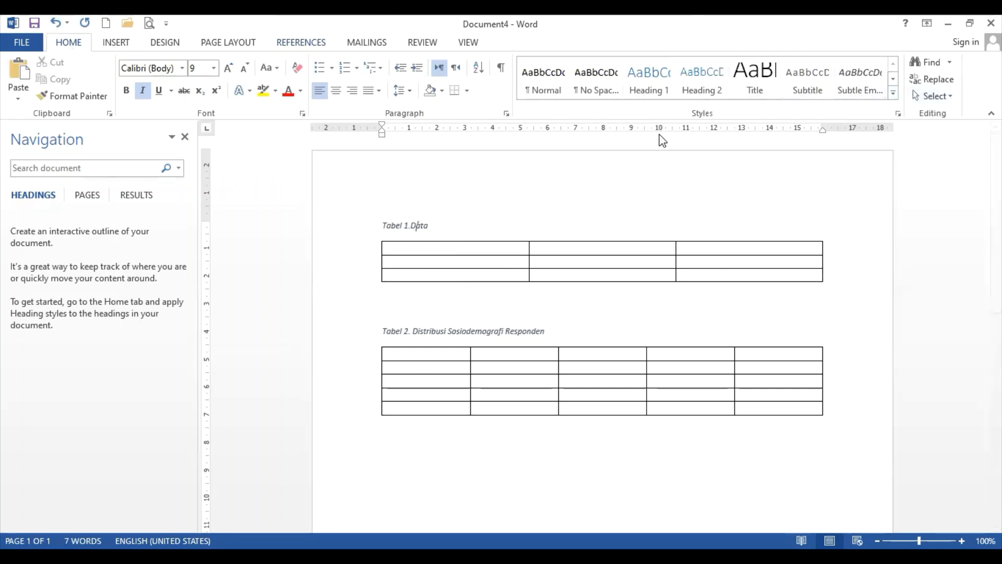
# Modify the Caption style to Times New Roman, 11 pt, non-italic, in black
pyautogui.click(893, 94)
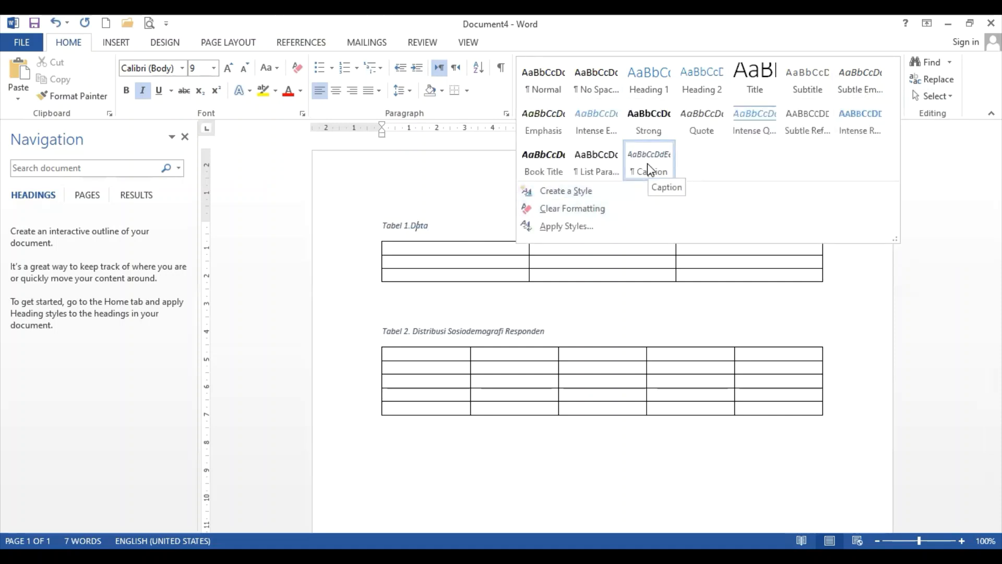
pyautogui.rightClick(647, 163)
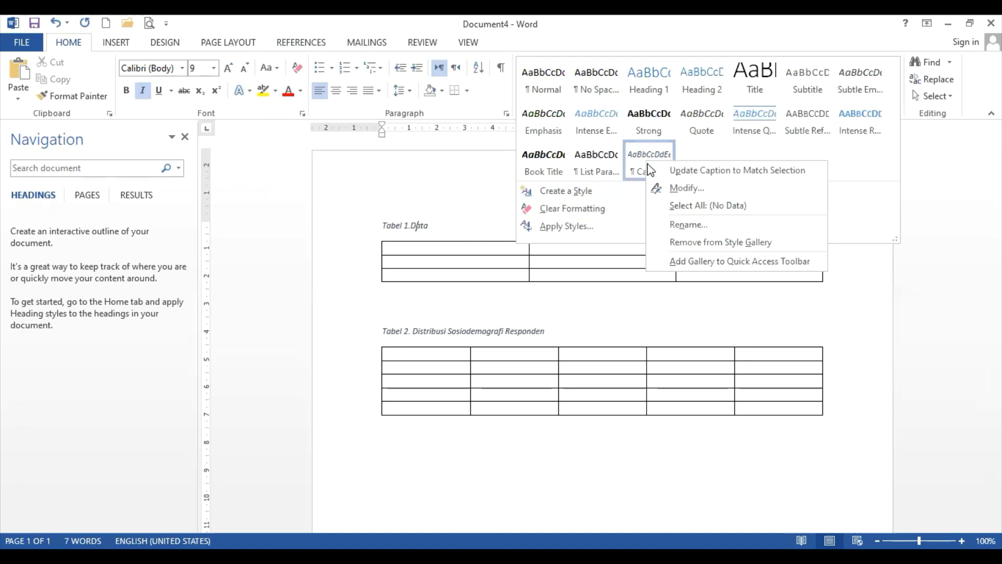
pyautogui.click(662, 188)
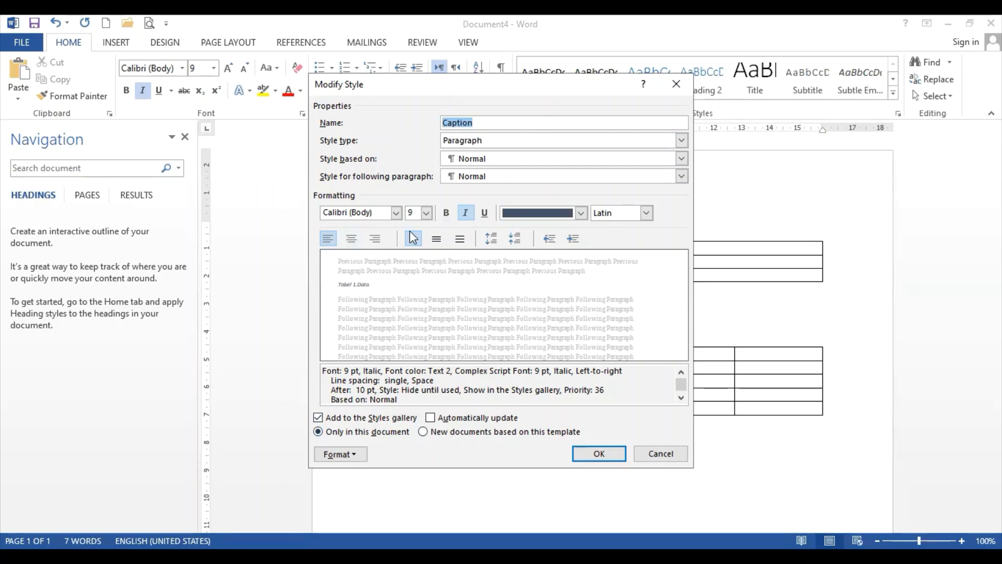
pyautogui.click(396, 213)
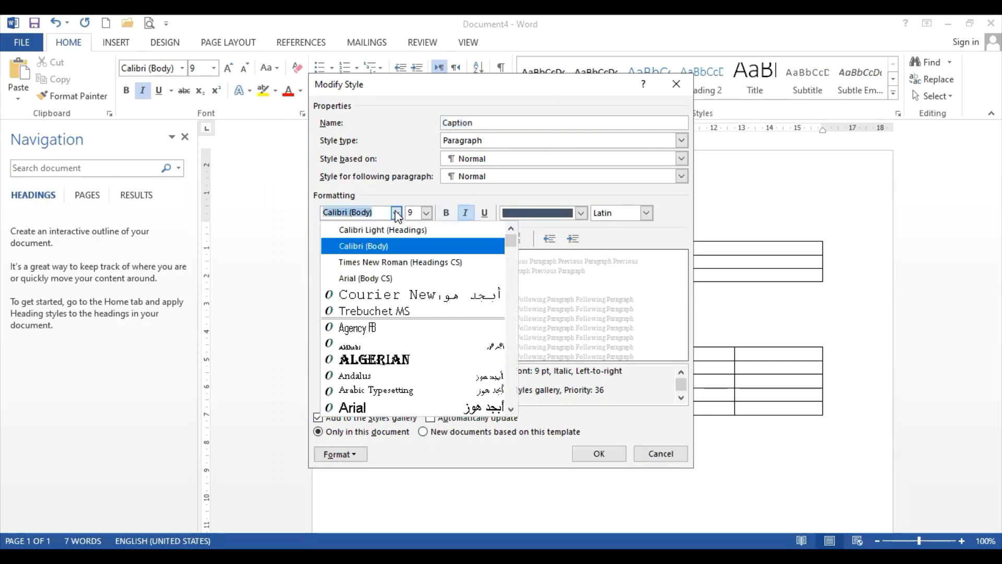
pyautogui.click(406, 261)
pyautogui.click(425, 213)
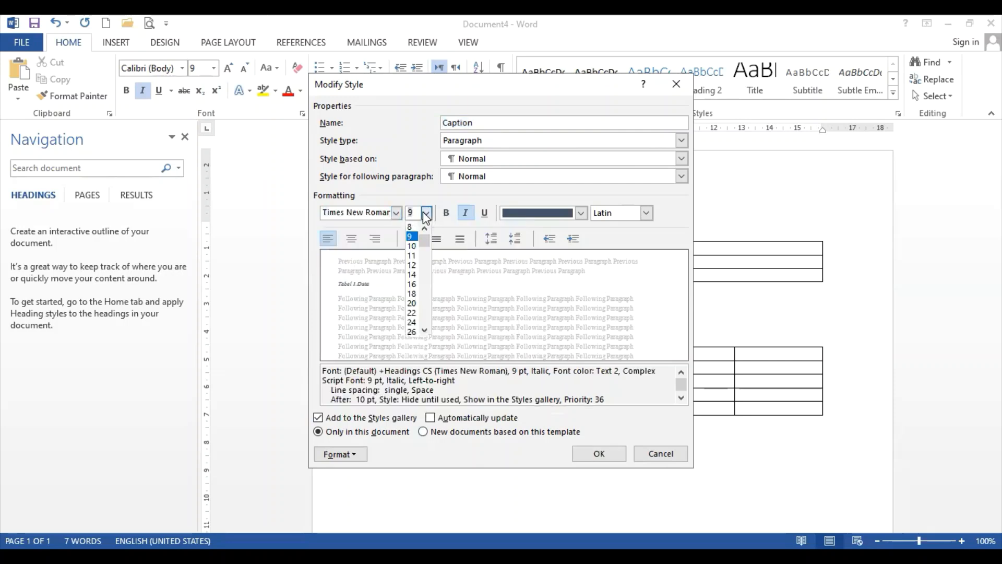
pyautogui.click(412, 258)
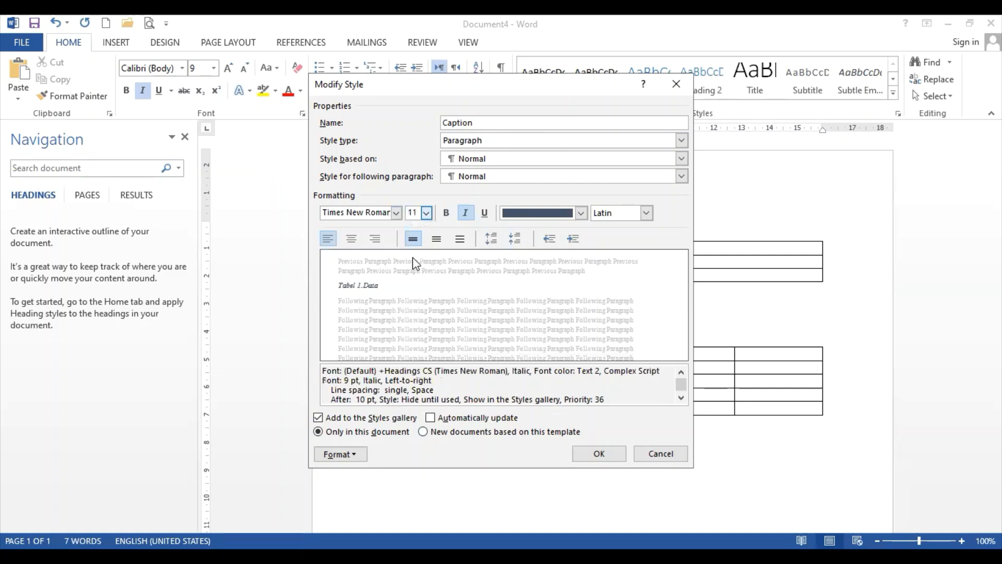
pyautogui.click(468, 213)
pyautogui.click(587, 213)
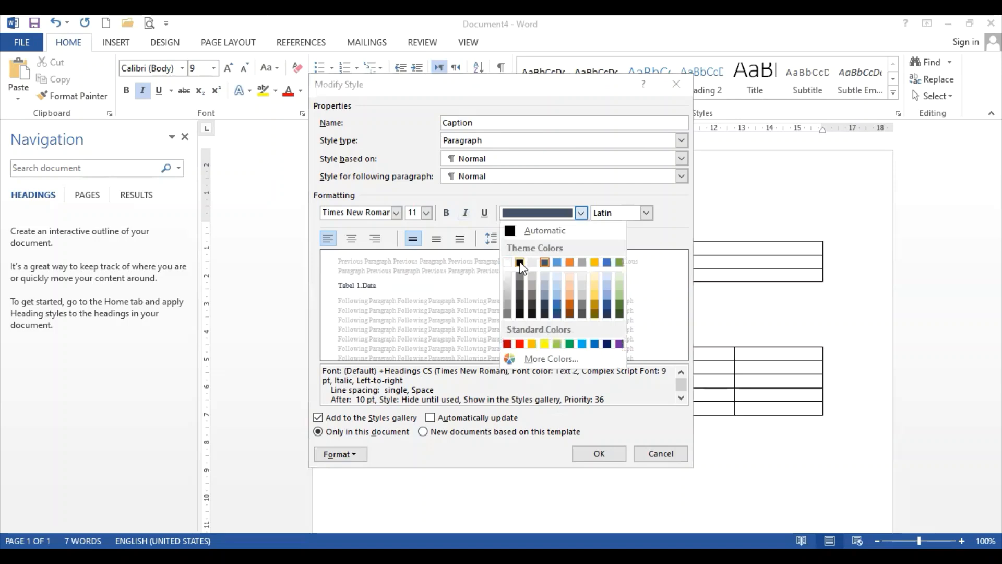
pyautogui.click(520, 263)
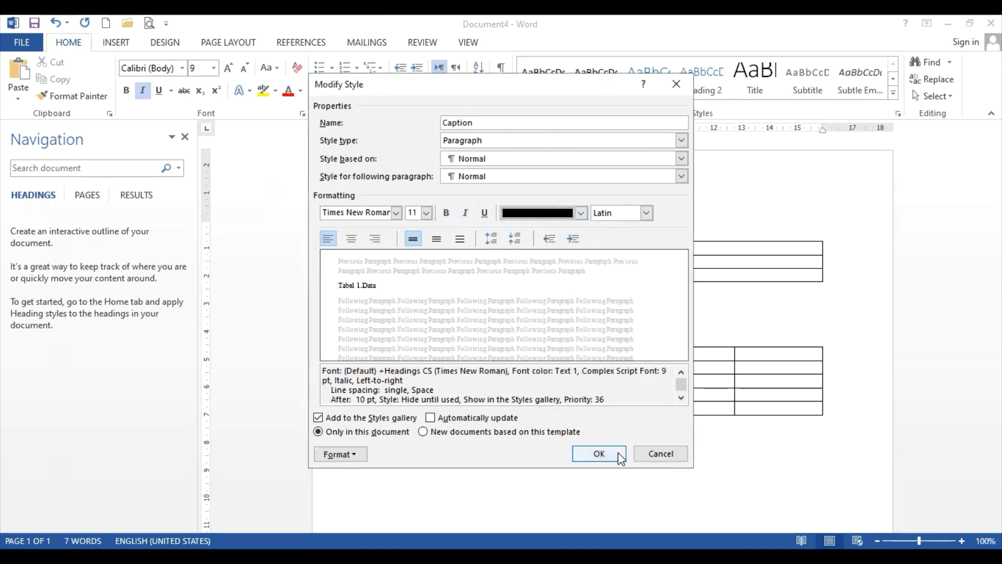
pyautogui.click(598, 453)
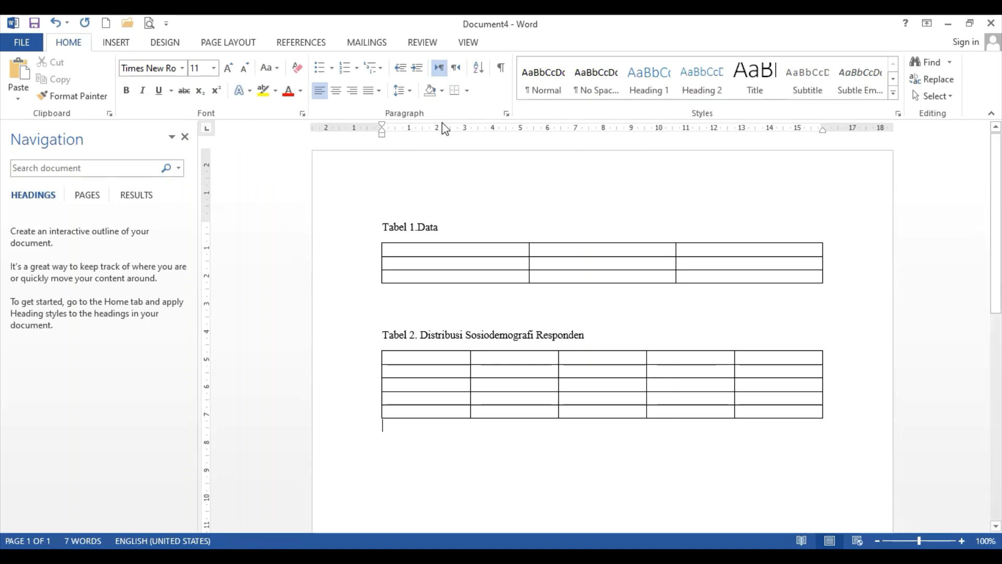
# Jump to the end of the document, on the empty line below the 5×5 table
pyautogui.hotkey('ctrl', 'End')
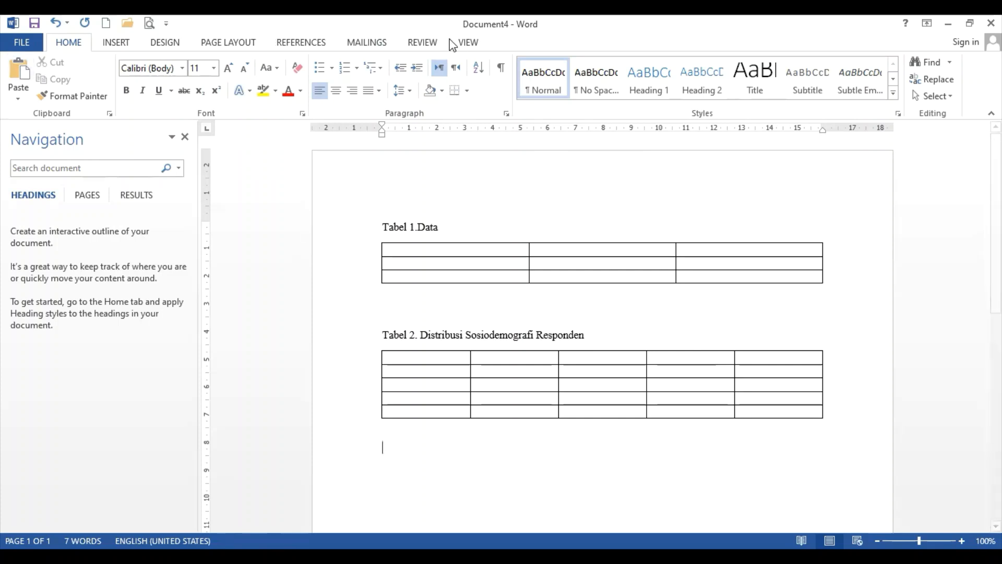
# Open Insert Caption and attempt to define a new 'Gambar' label, then cancel it
pyautogui.click(295, 44)
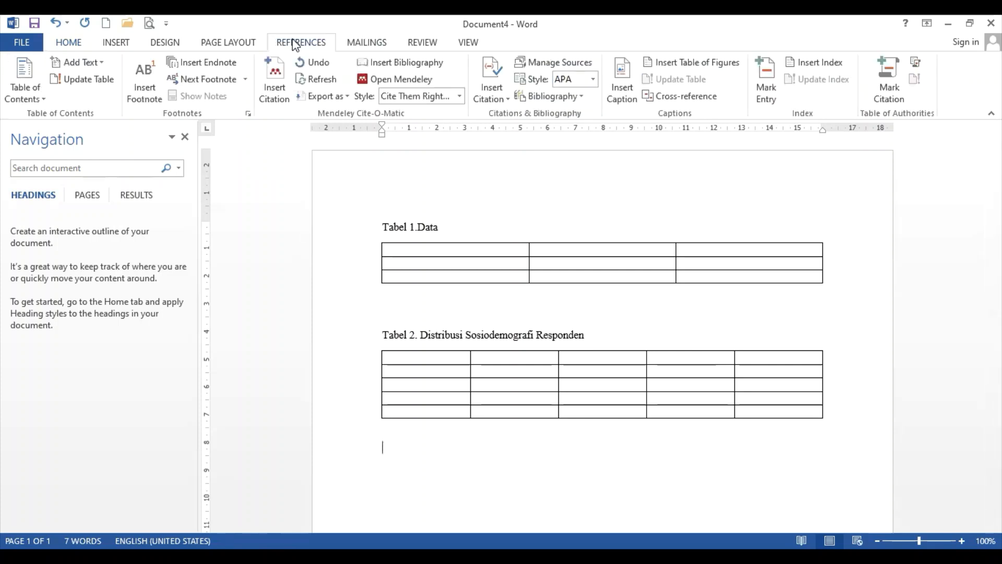
pyautogui.click(631, 86)
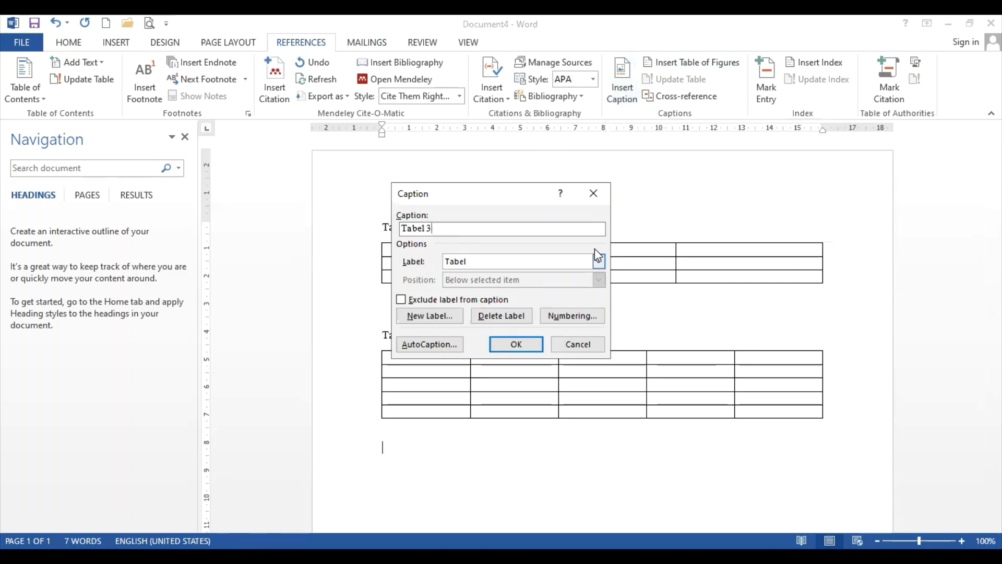
pyautogui.click(599, 261)
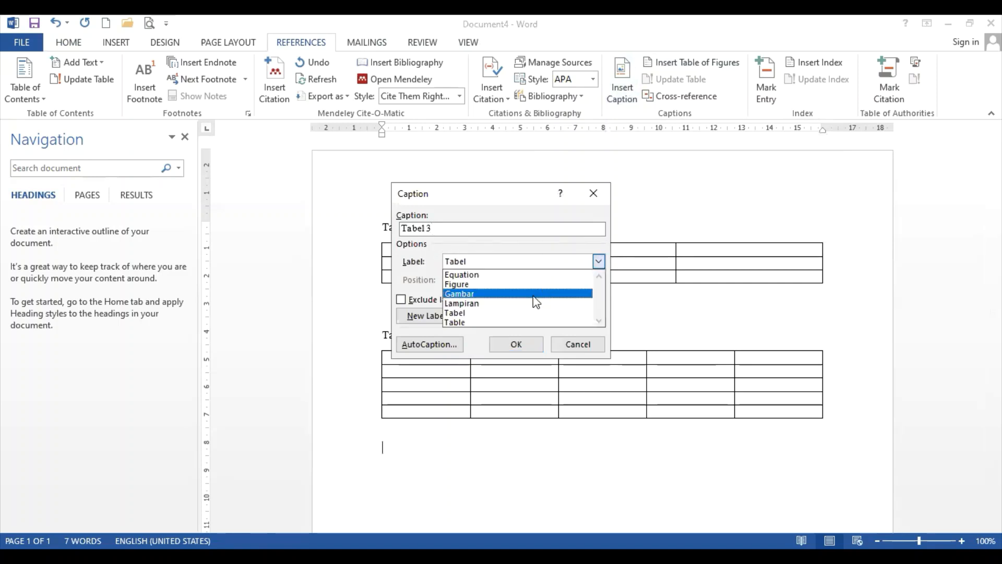
pyautogui.click(536, 248)
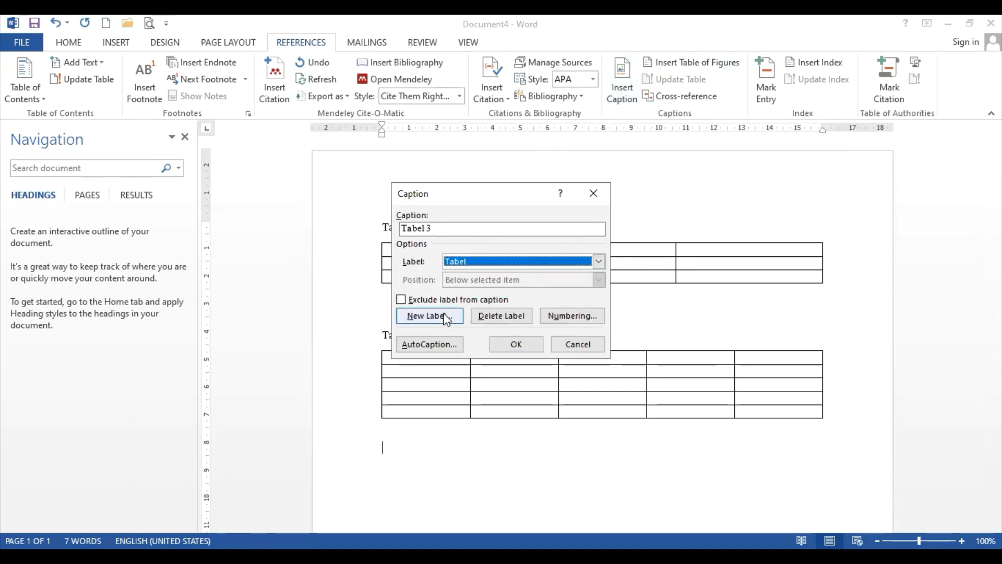
pyautogui.click(444, 317)
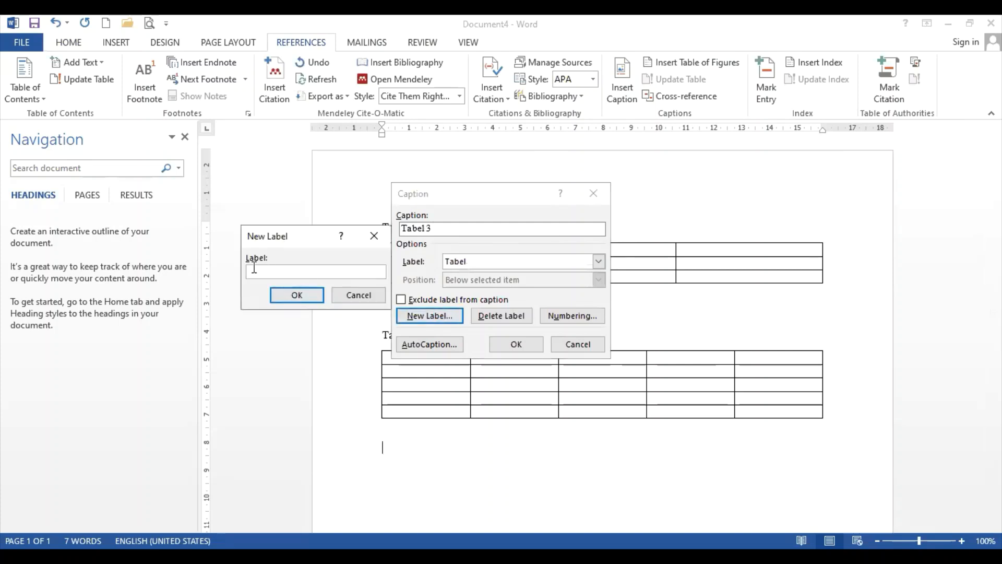
pyautogui.write('amba')
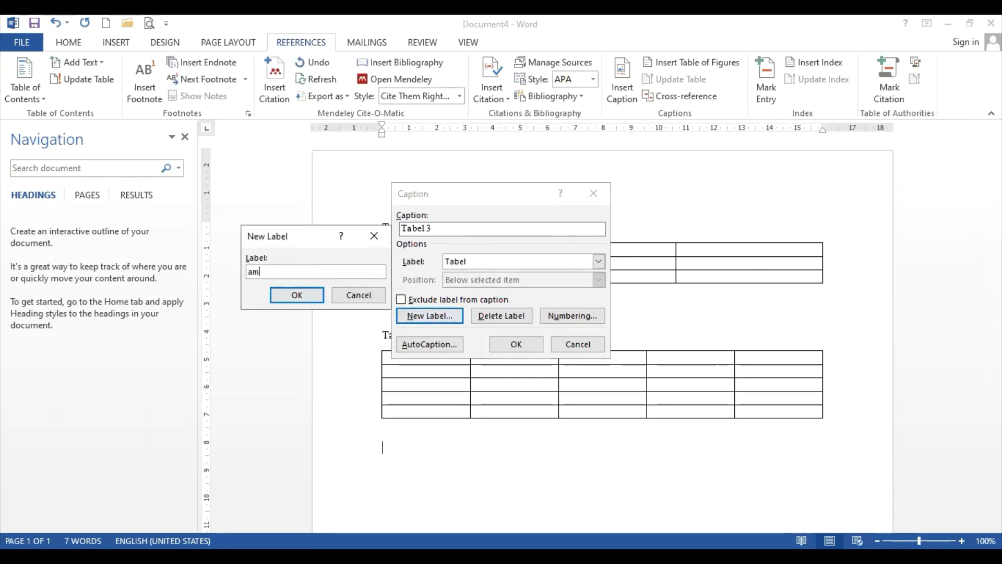
pyautogui.press('BackSpace')
pyautogui.press('BackSpace')
pyautogui.press('BackSpace')
pyautogui.press('BackSpace')
pyautogui.write('Gabar')
pyautogui.press('BackSpace')
pyautogui.press('BackSpace')
pyautogui.press('BackSpace')
pyautogui.click(367, 295)
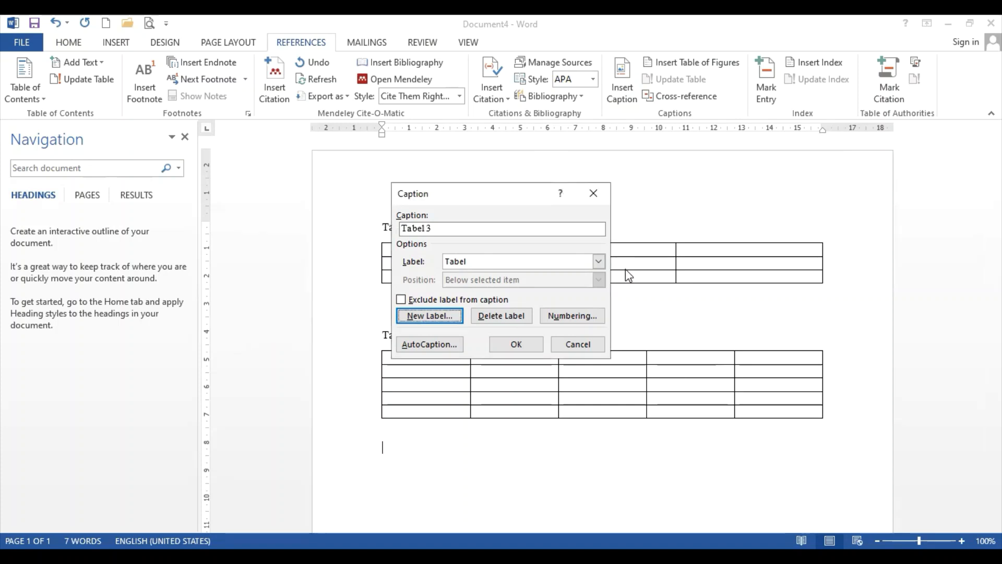
# Insert a Gambar caption reading 'Gambar 1. Kerangka Teori' with a blank line above it
pyautogui.click(599, 261)
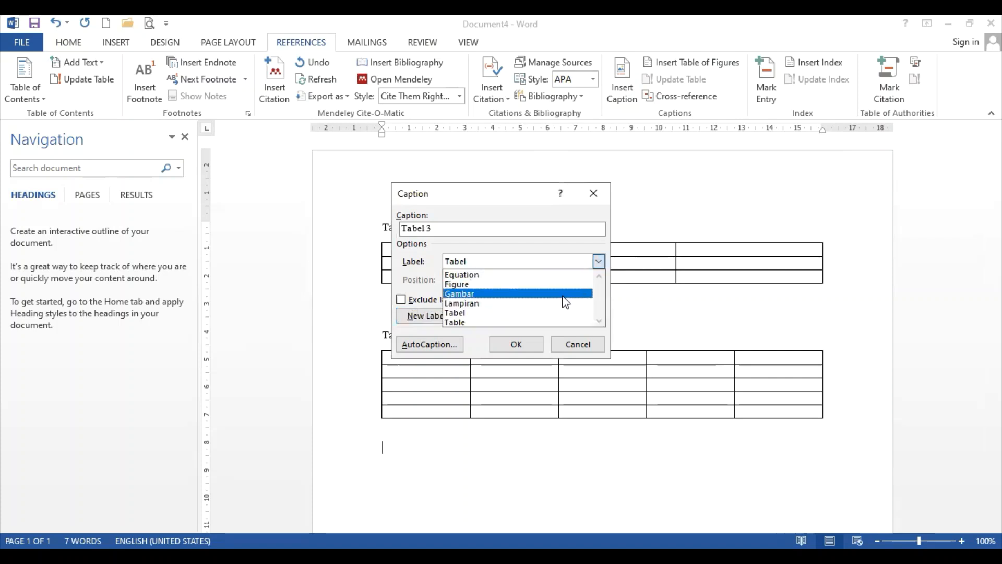
pyautogui.click(564, 293)
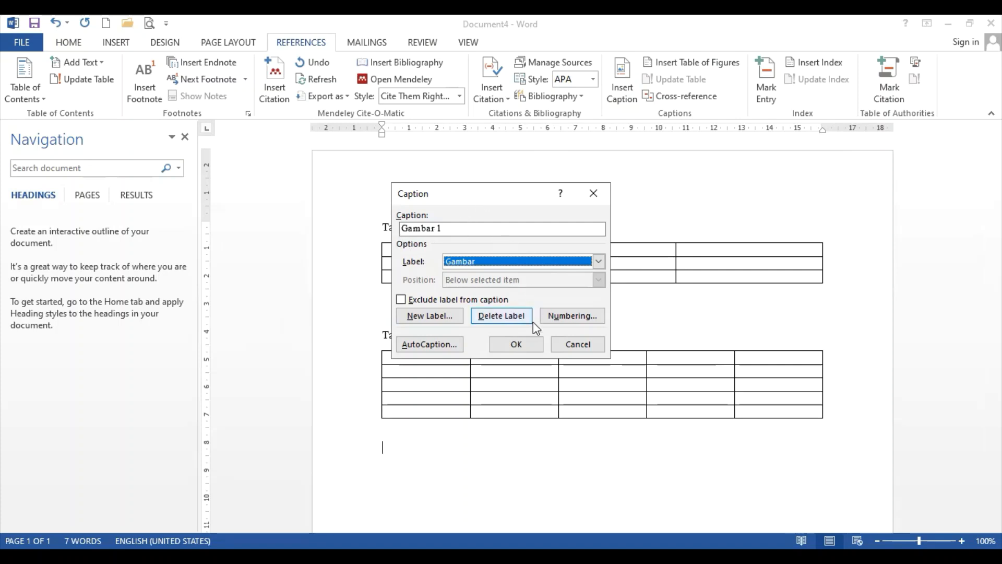
pyautogui.click(522, 346)
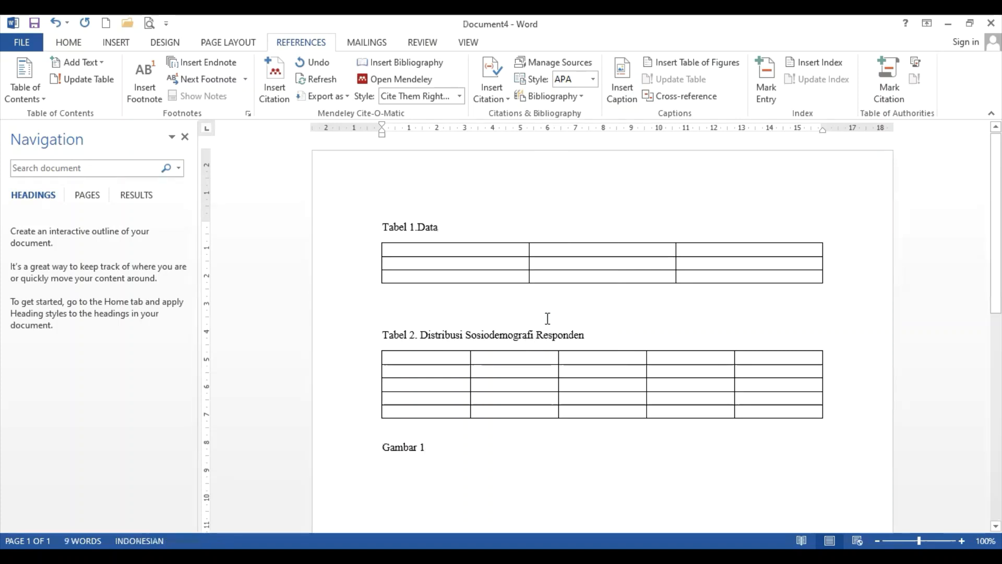
pyautogui.write('. K')
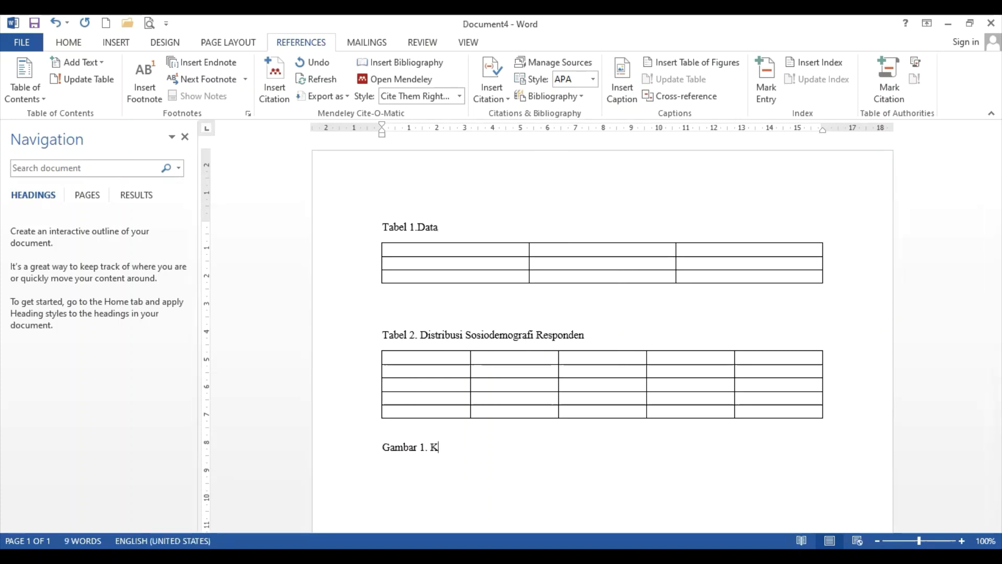
pyautogui.write('erangka Teori')
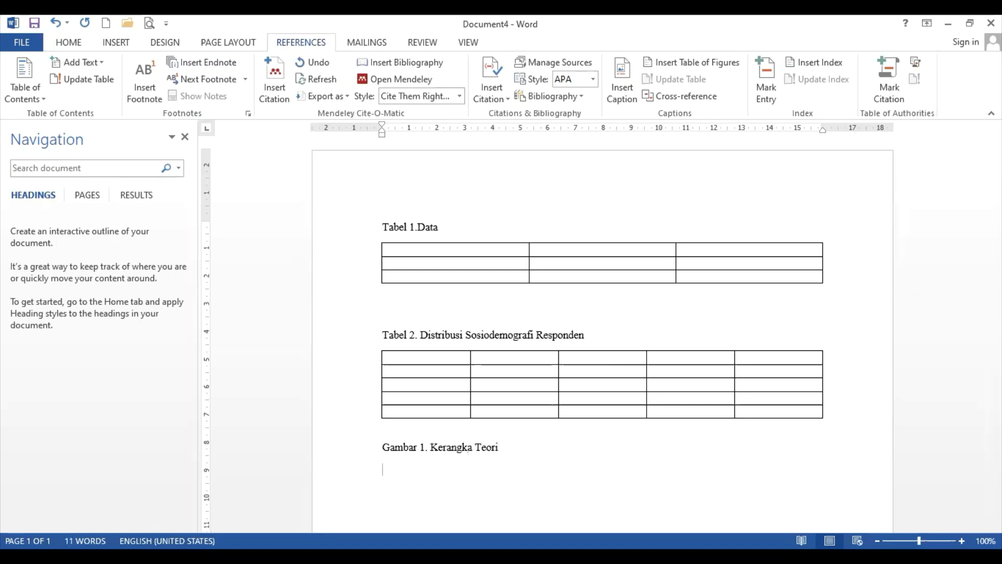
pyautogui.press('Return')
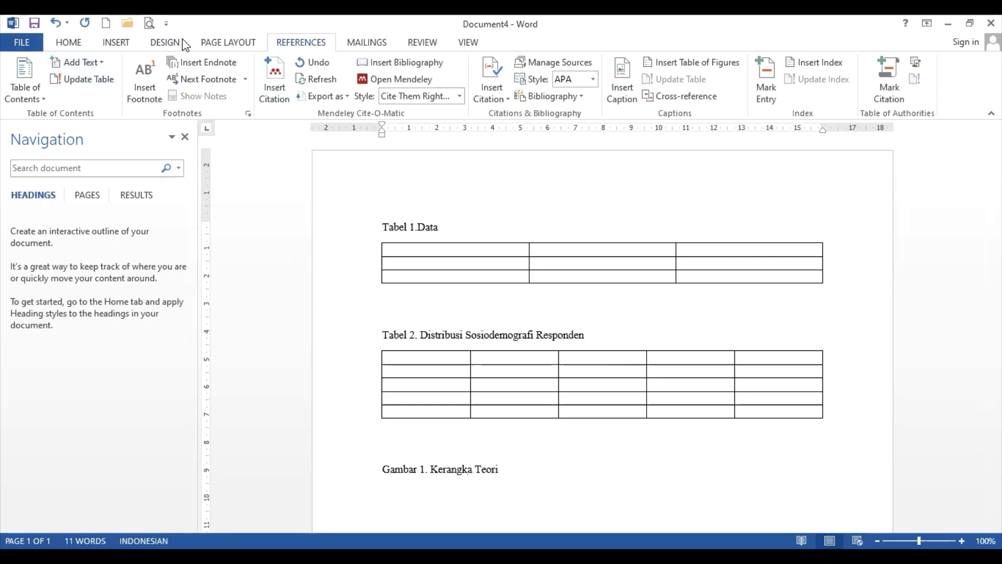
# Insert a Basic Block List SmartArt above the Gambar caption and shrink it to one compact row
pyautogui.click(116, 43)
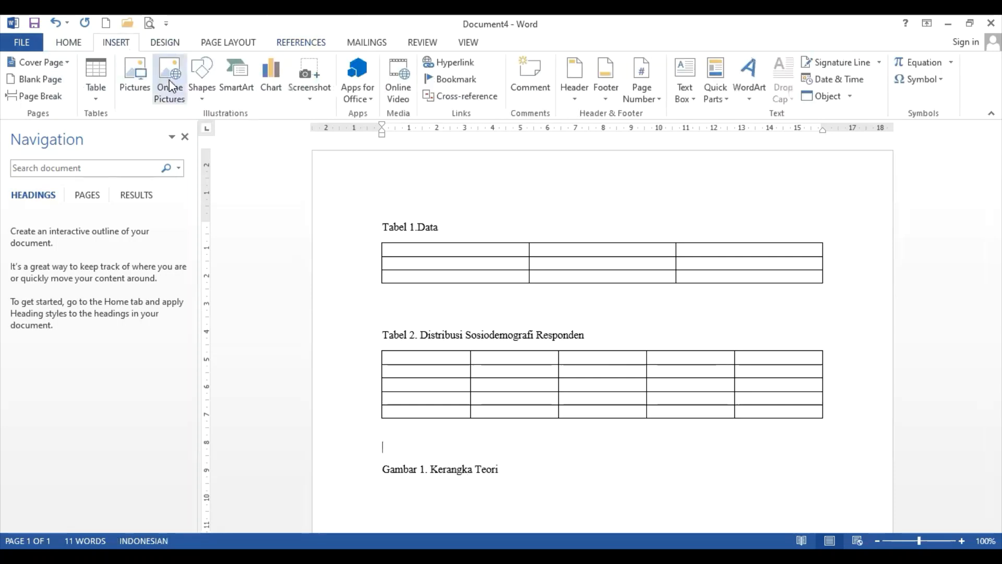
pyautogui.click(208, 97)
pyautogui.click(245, 77)
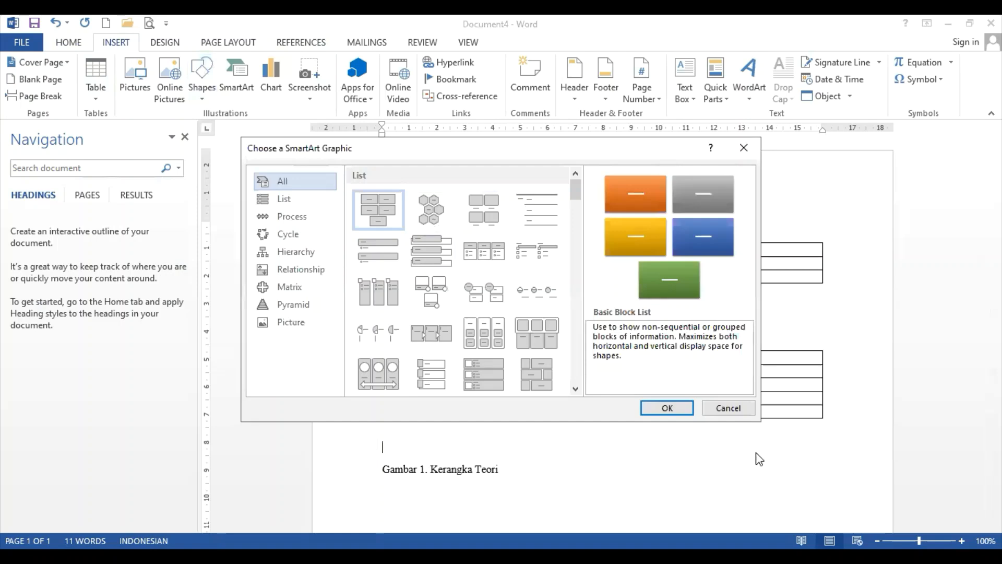
pyautogui.press('Return')
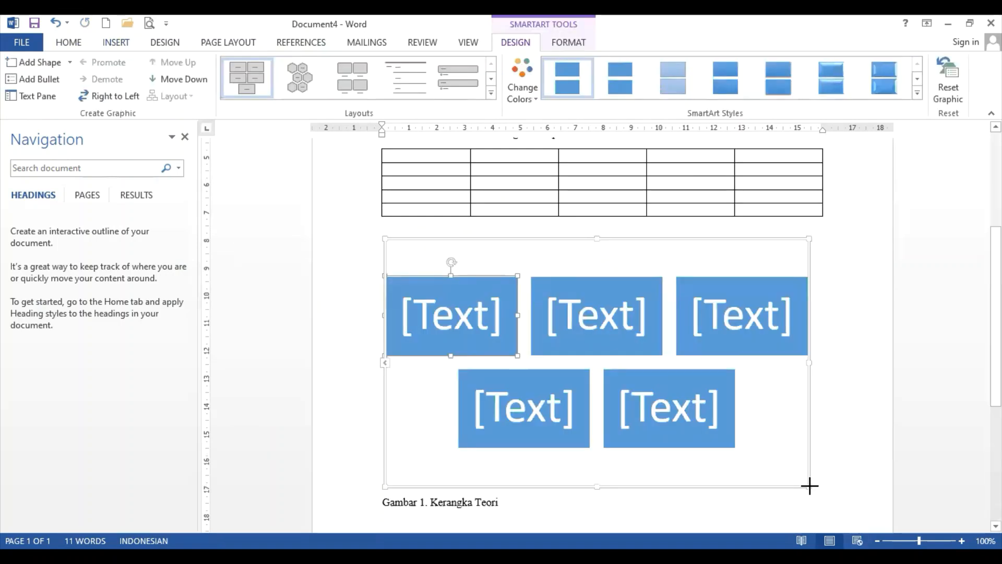
pyautogui.moveTo(809, 486); pyautogui.dragTo(675, 292)
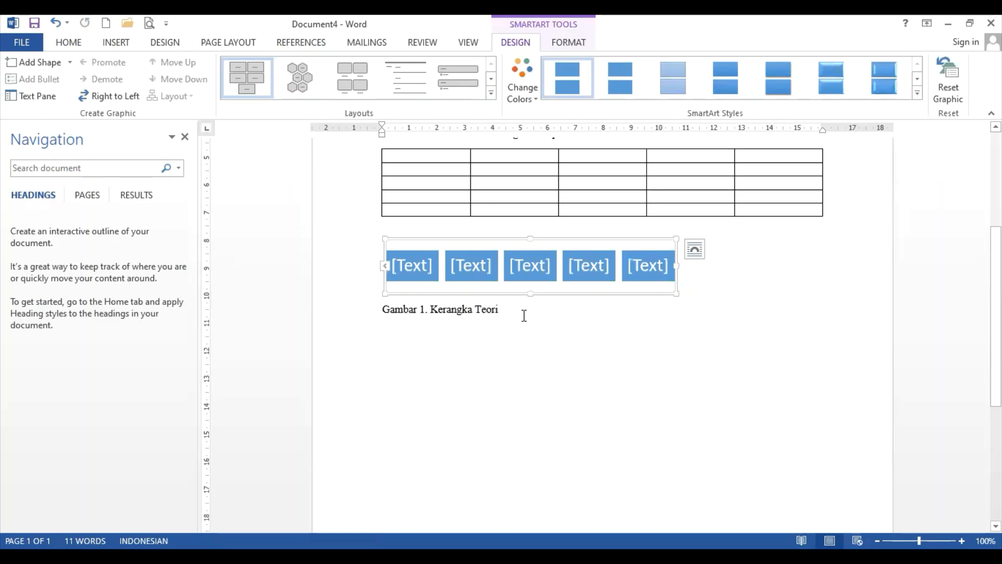
pyautogui.click(523, 315)
pyautogui.scroll(2, 548, 330)
pyautogui.scroll(-1, 552, 334)
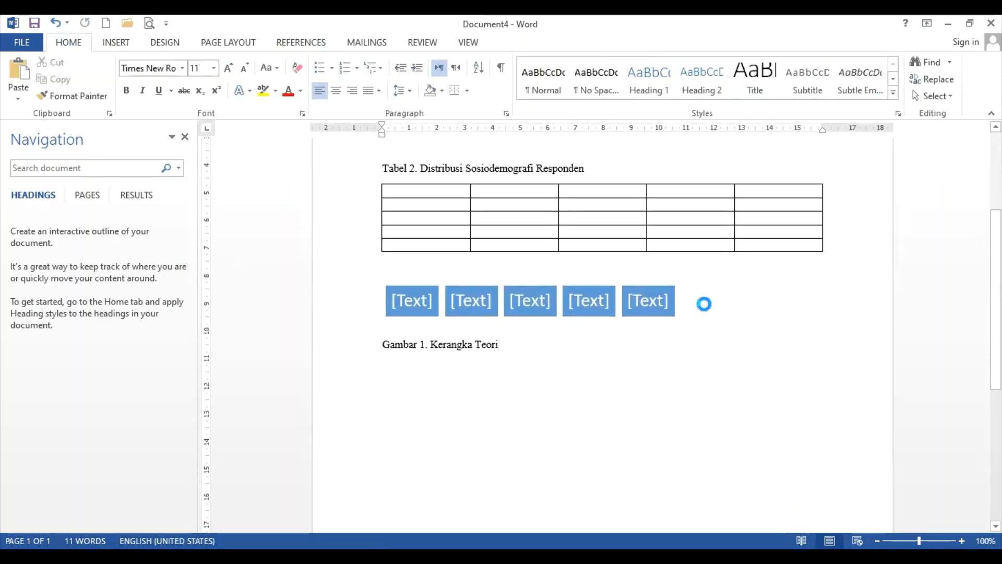
# Insert a sample Clustered Column chart above the Tabel 2 caption, shrink it, and add blank lines below
pyautogui.scroll(3, 393, 152)
pyautogui.click(395, 153)
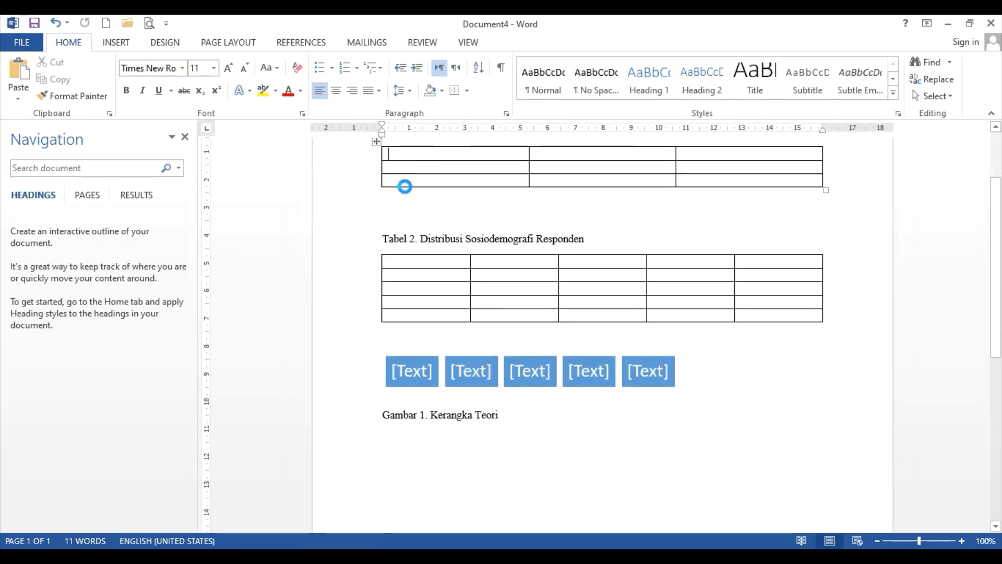
pyautogui.click(393, 217)
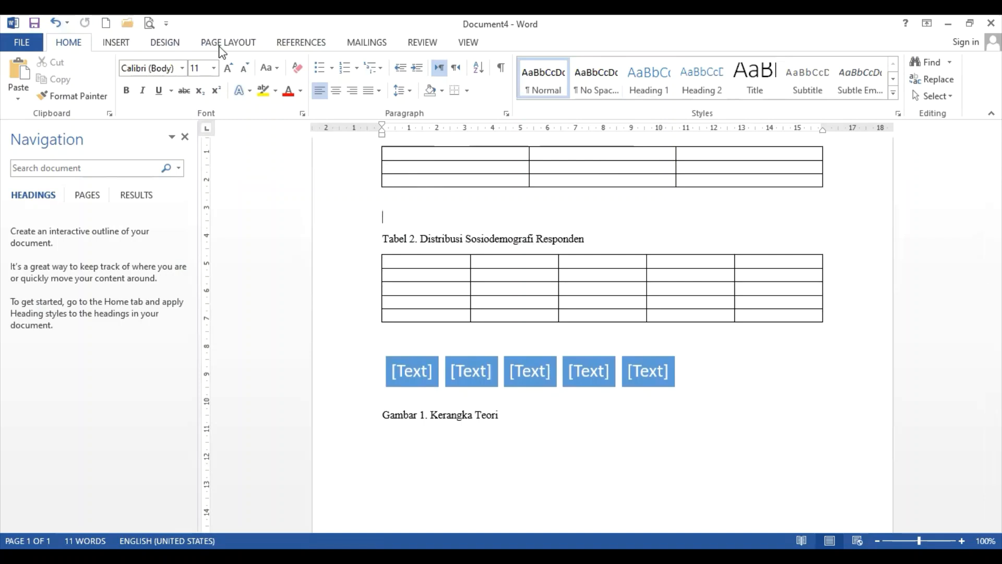
pyautogui.click(118, 50)
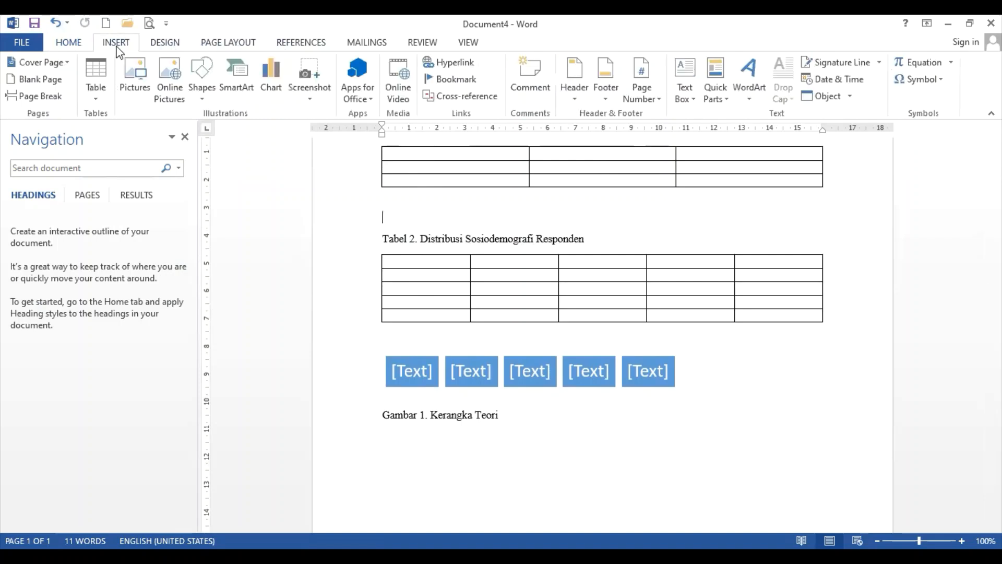
pyautogui.click(269, 92)
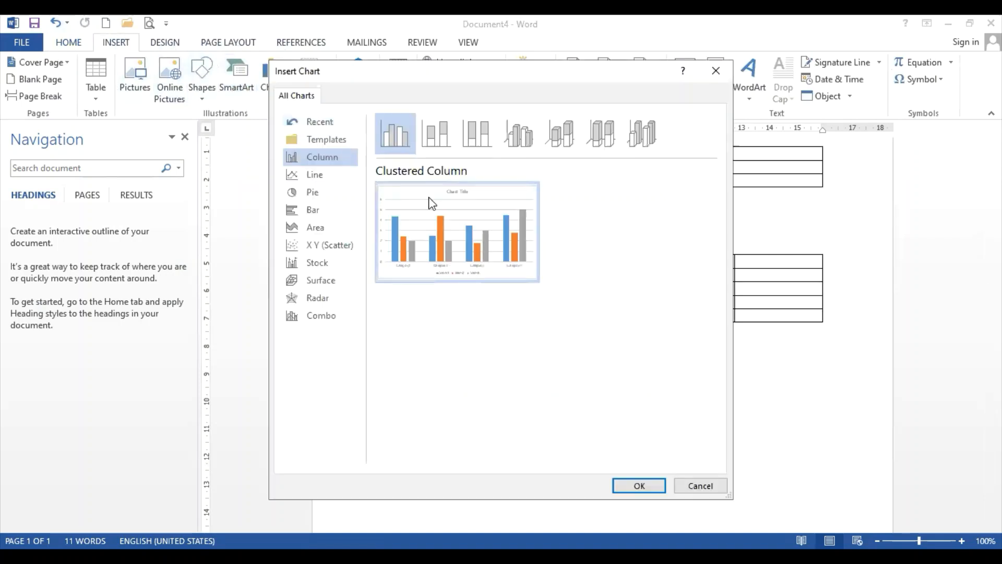
pyautogui.click(651, 487)
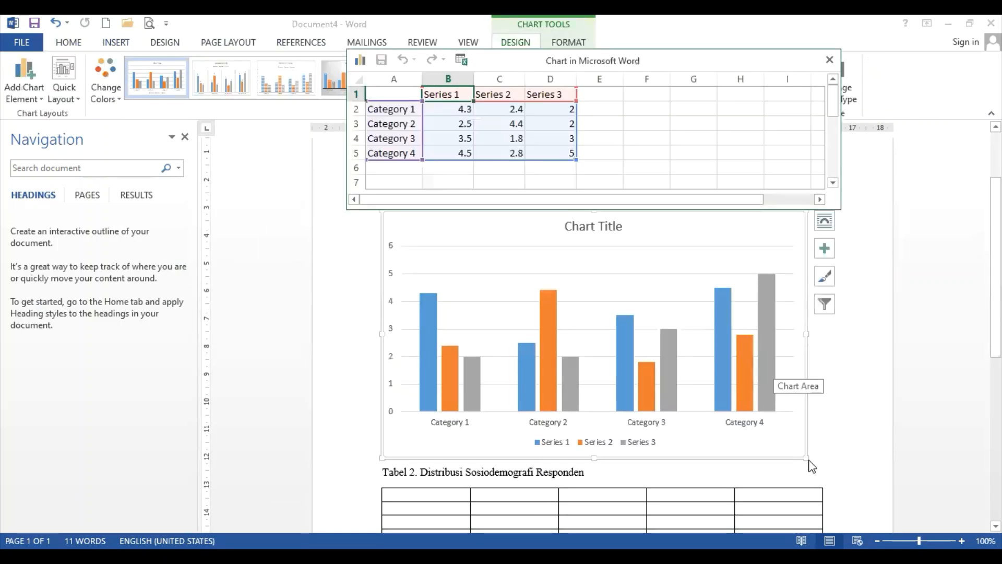
pyautogui.click(829, 59)
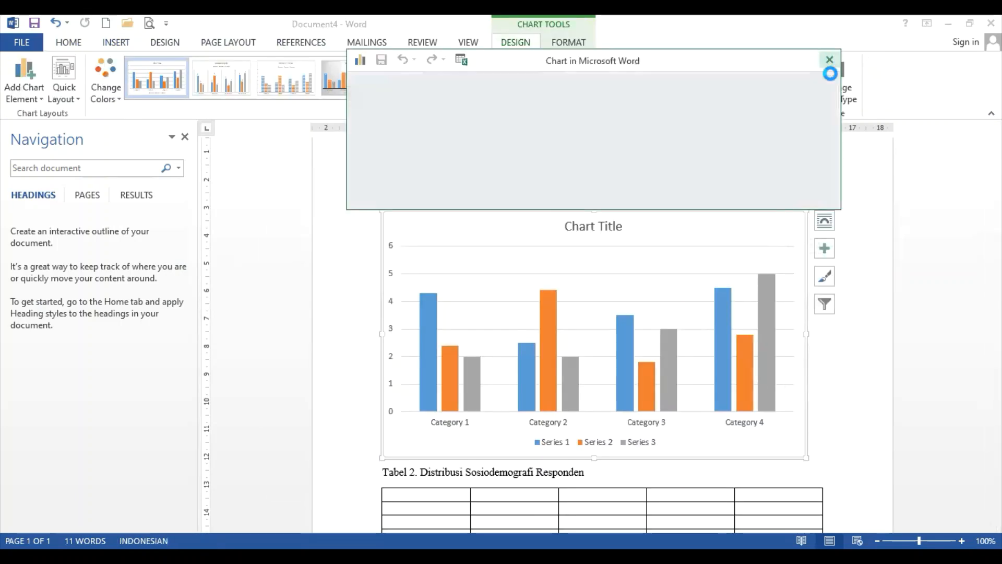
pyautogui.moveTo(807, 459); pyautogui.dragTo(734, 399)
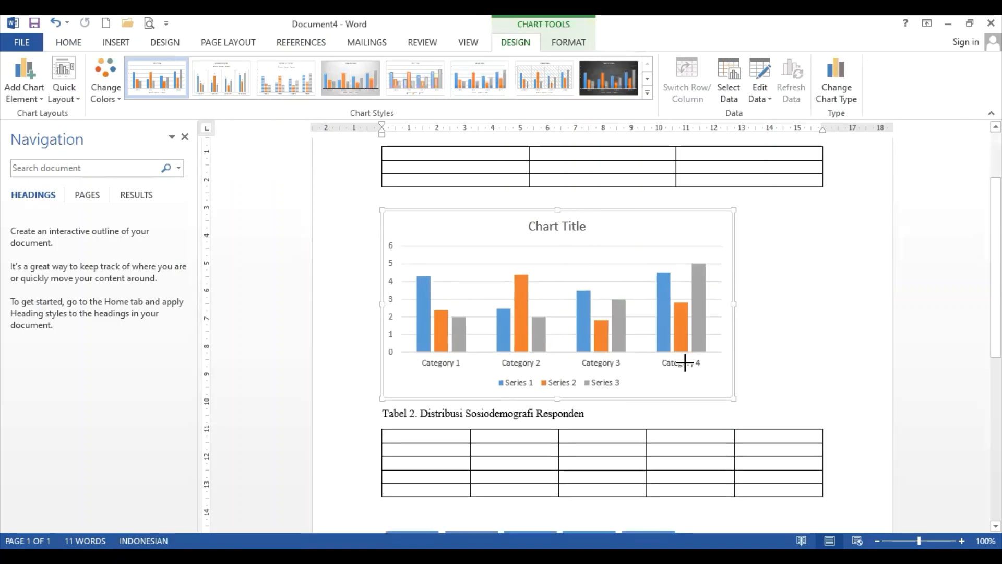
pyautogui.moveTo(653, 340); pyautogui.dragTo(653, 339)
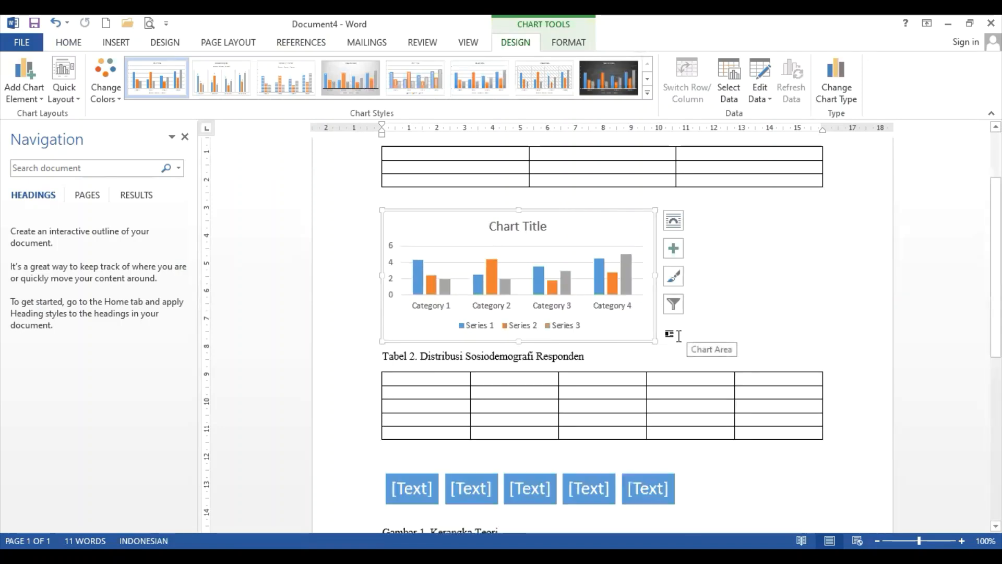
pyautogui.click(678, 336)
pyautogui.press('Return')
pyautogui.press('Return')
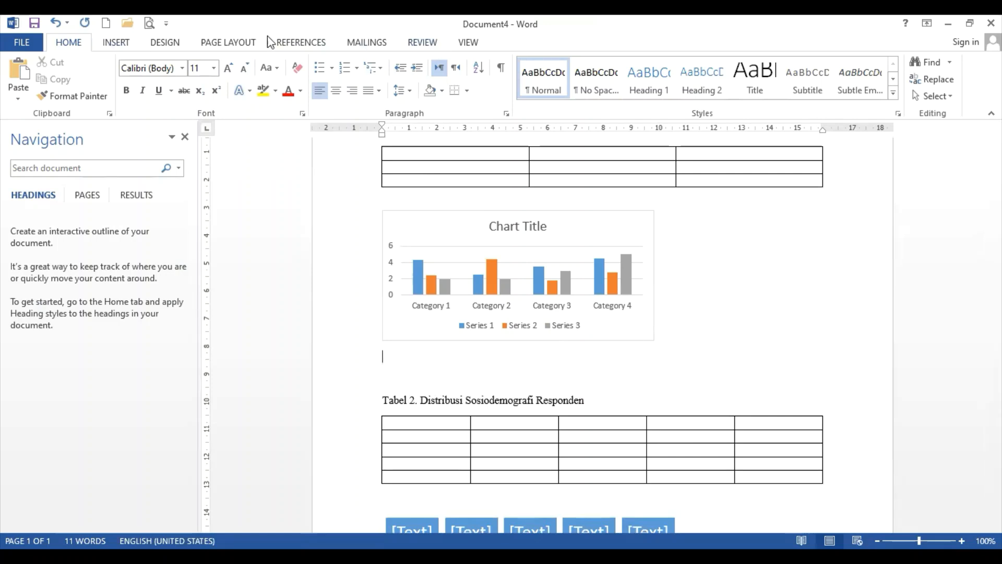
# Caption the chart with the Gambar label and type 'Jumlah Kasus DBD tahun 2021-2022' after the number
pyautogui.click(289, 42)
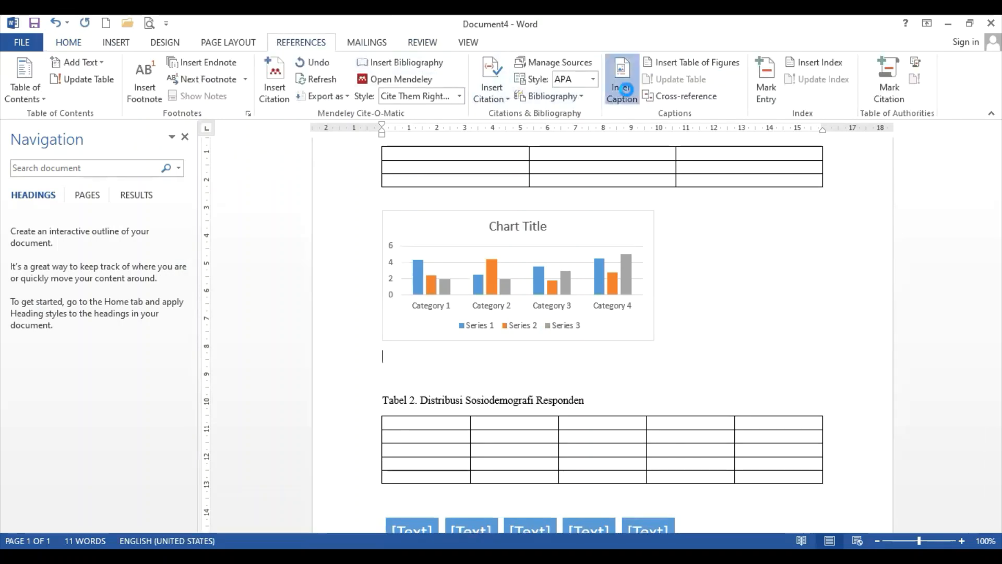
pyautogui.click(621, 84)
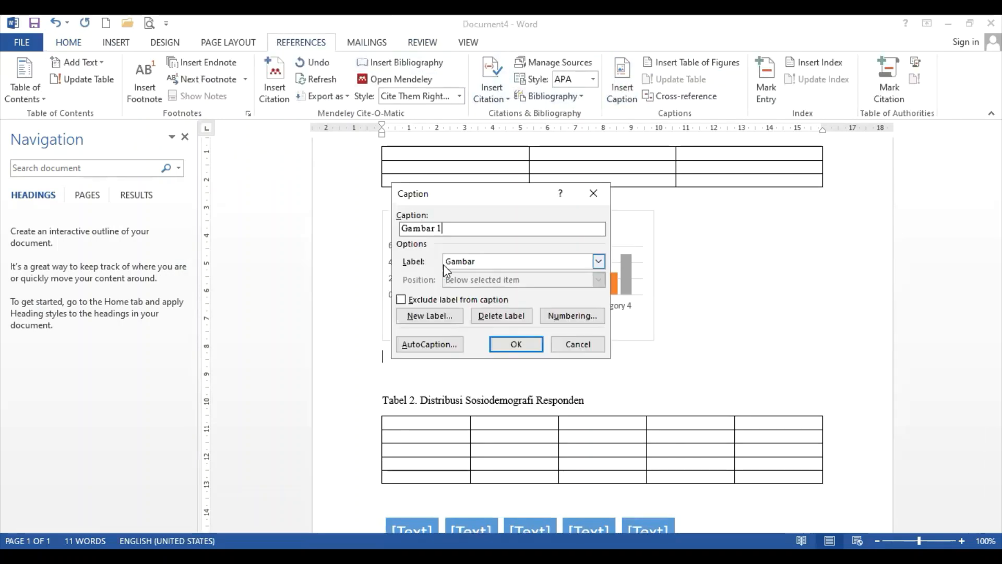
pyautogui.click(516, 349)
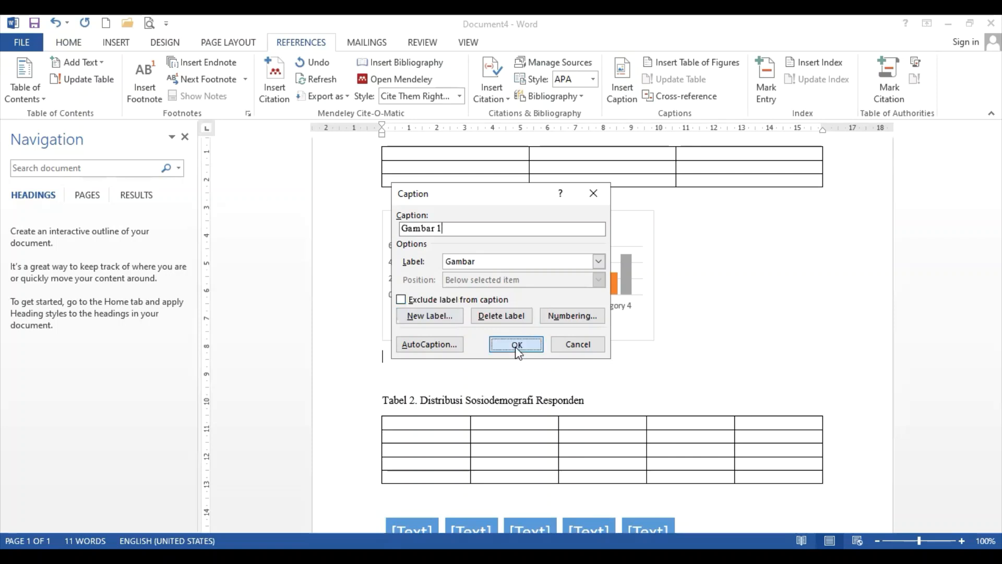
pyautogui.write('.')
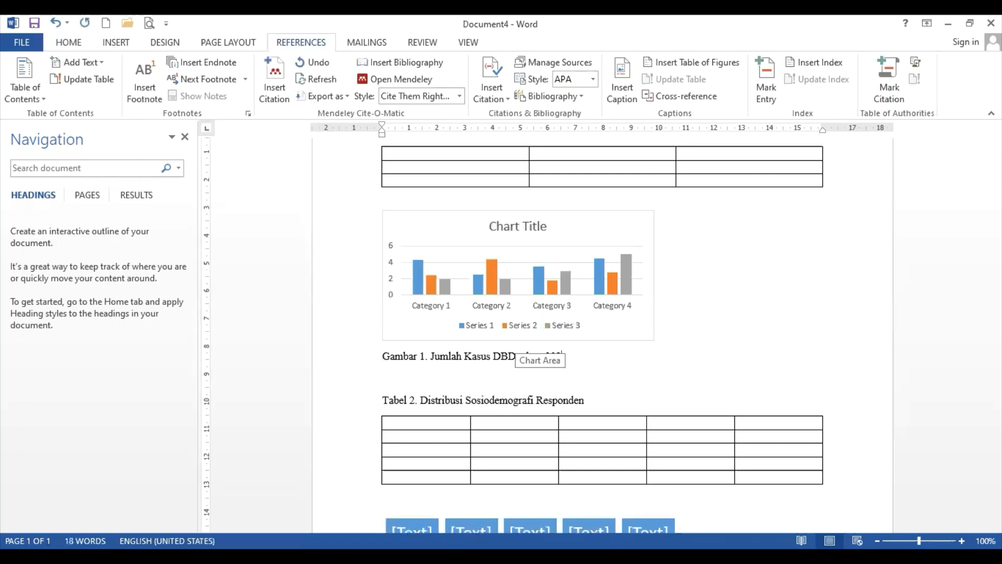
pyautogui.write('1-2022')
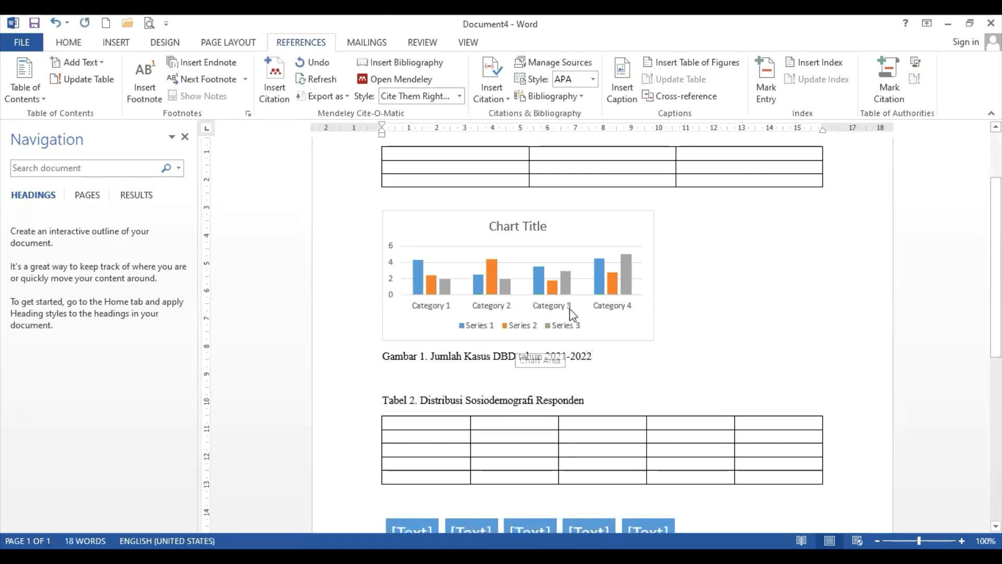
pyautogui.scroll(2, 572, 313)
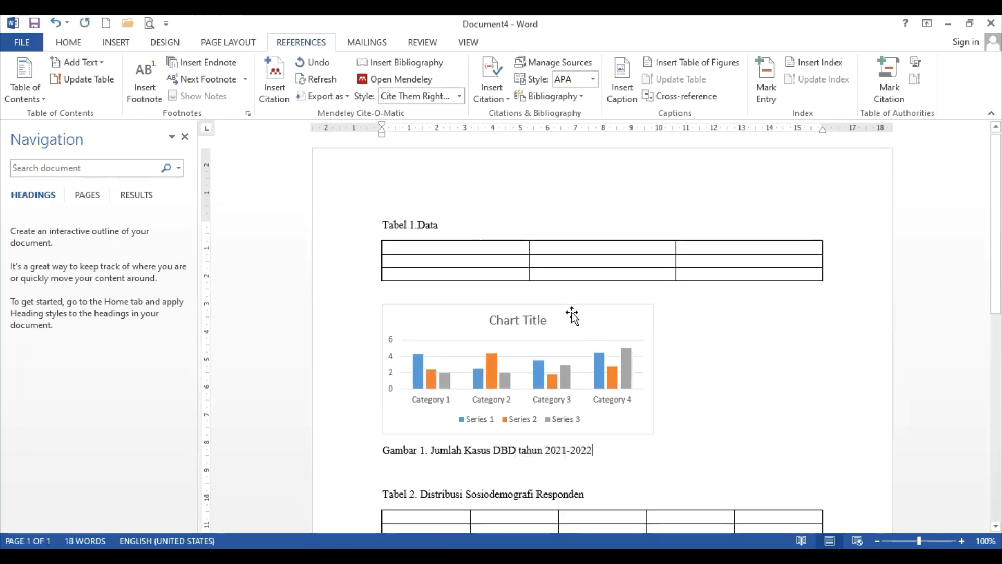
pyautogui.scroll(-5, 425, 345)
pyautogui.scroll(-2, 408, 340)
pyautogui.scroll(6, 408, 341)
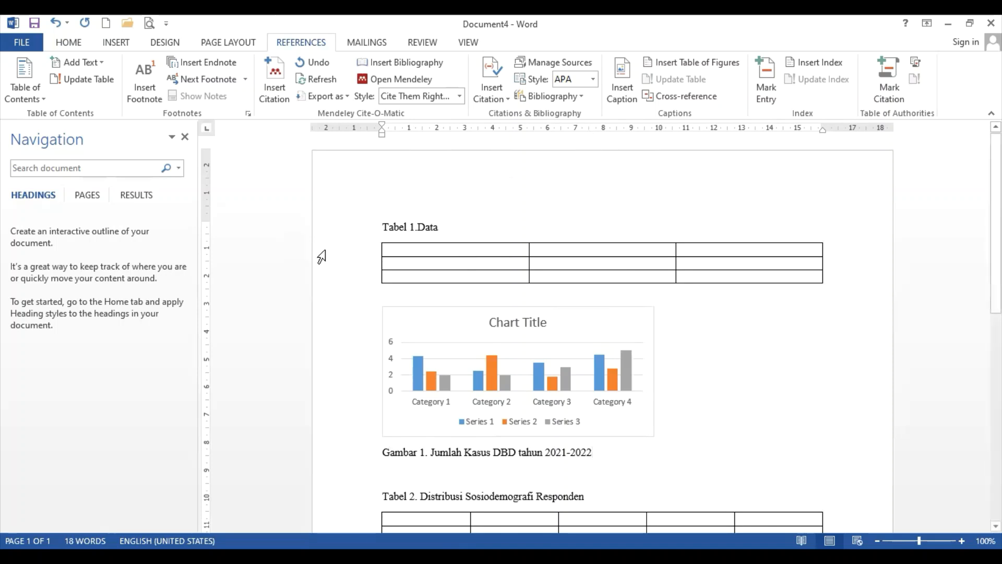
# Open the Caption style's Modify dialog and choose centre alignment
pyautogui.click(73, 46)
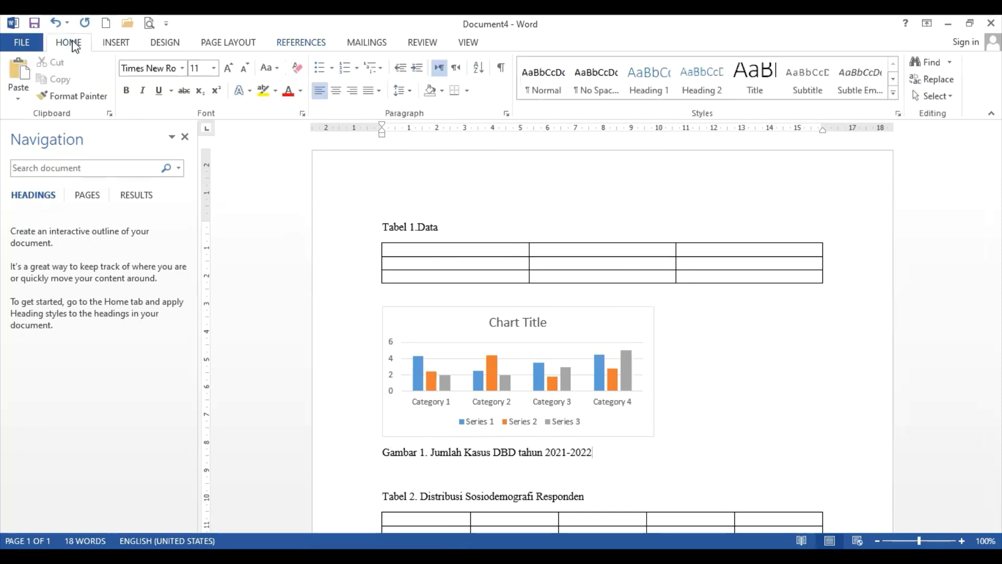
pyautogui.click(431, 228)
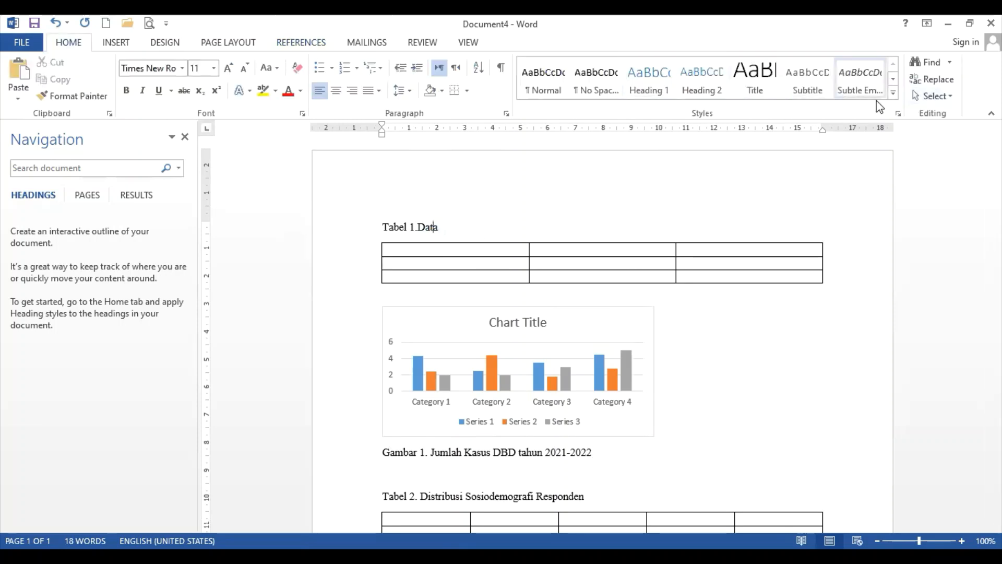
pyautogui.click(893, 94)
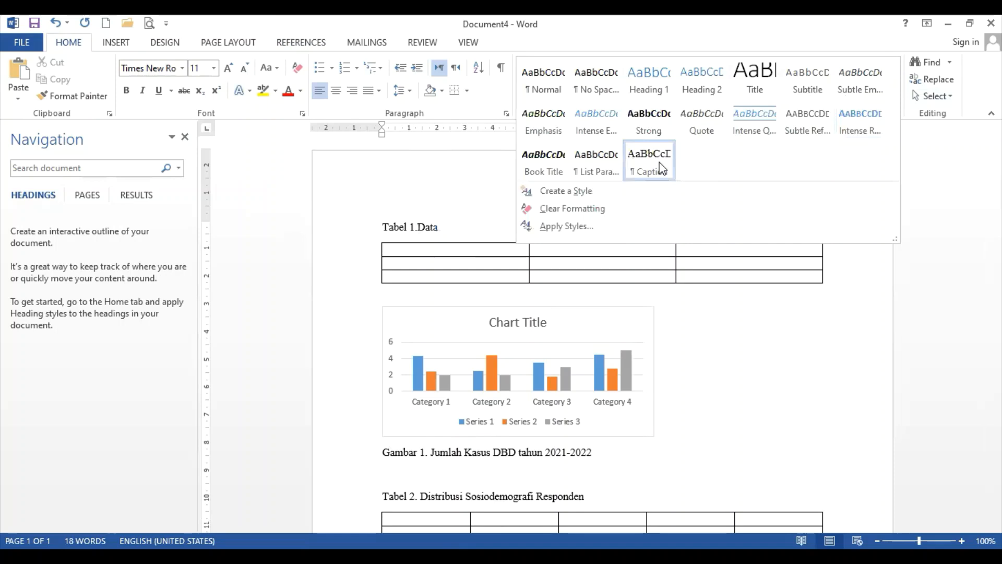
pyautogui.rightClick(662, 168)
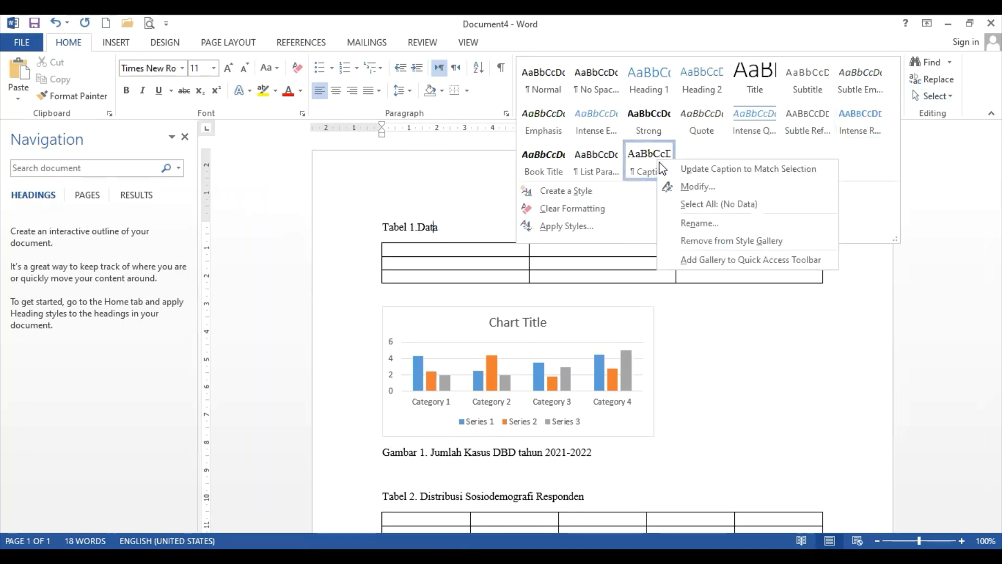
pyautogui.click(679, 188)
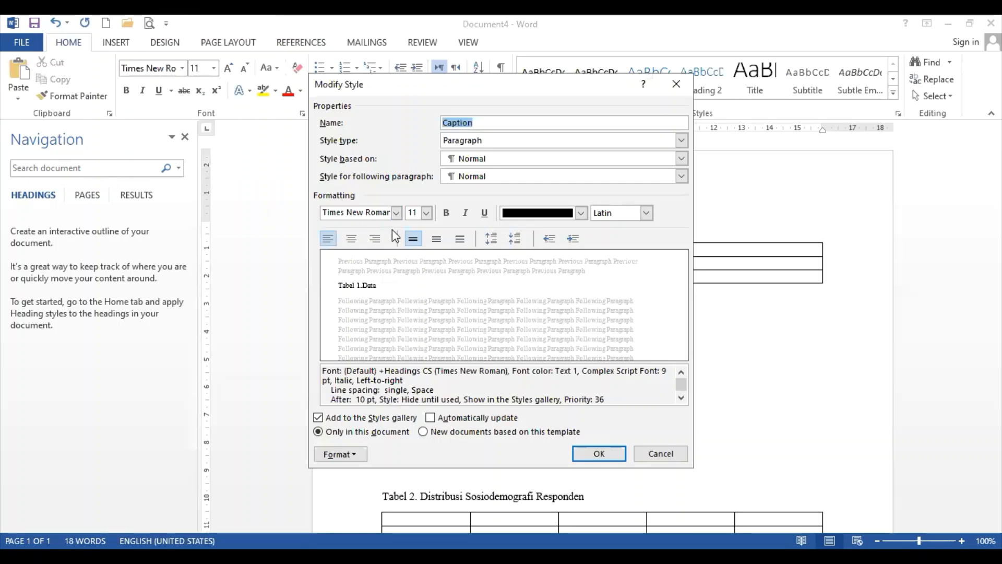
pyautogui.click(351, 238)
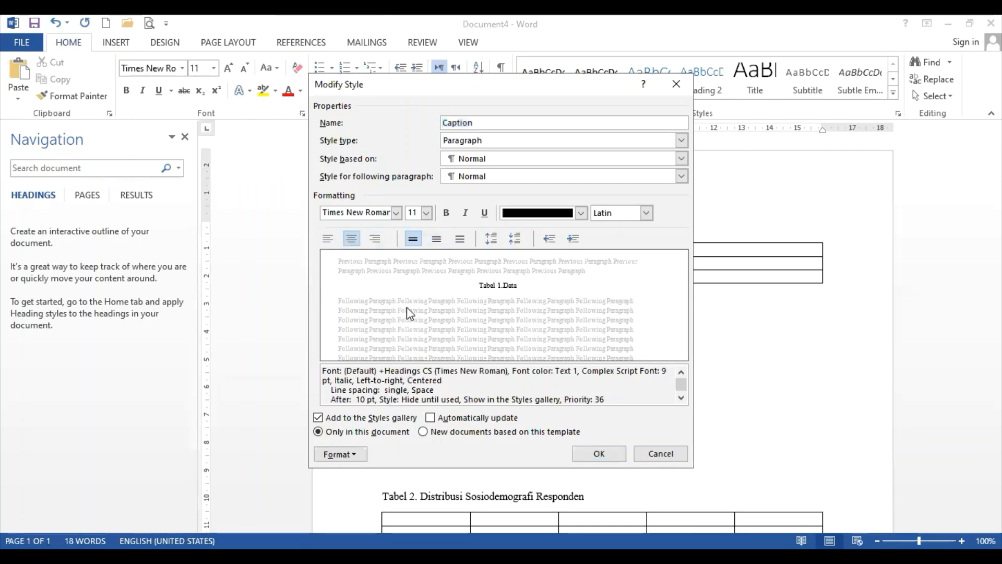
# Apply the modified, centred Caption style to all captions in the document
pyautogui.click(599, 454)
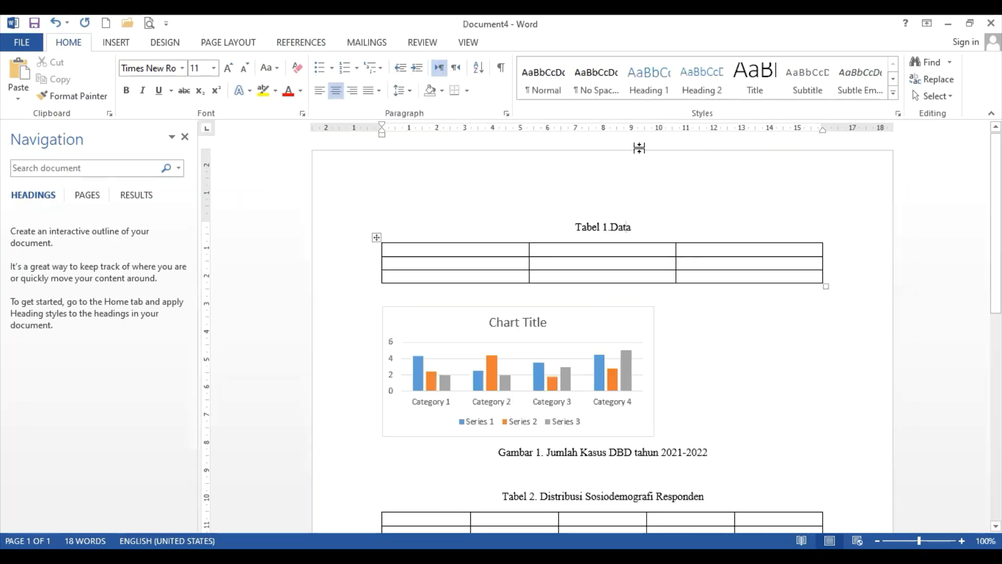
pyautogui.scroll(-3, 577, 389)
pyautogui.scroll(-13, 577, 388)
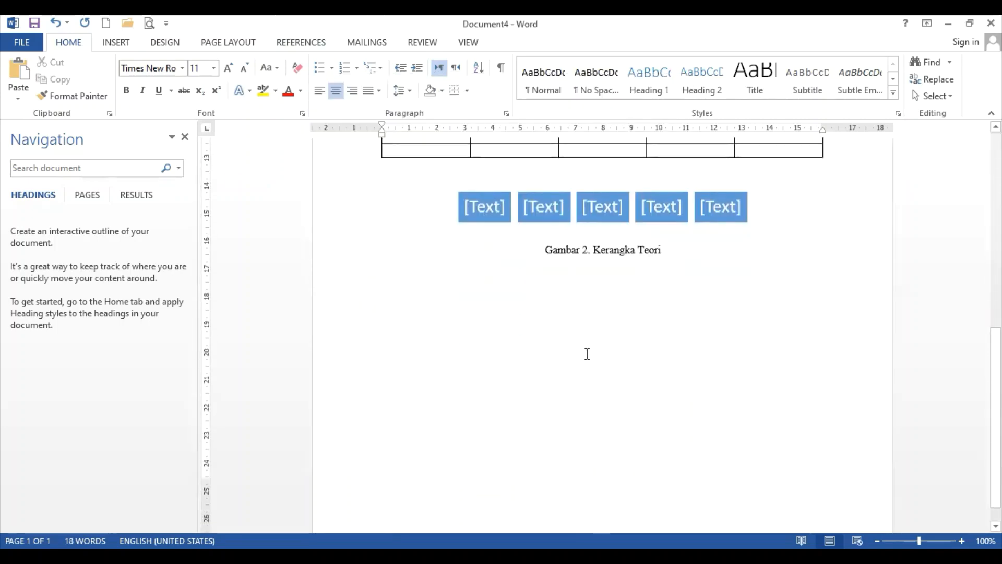
pyautogui.scroll(6, 587, 353)
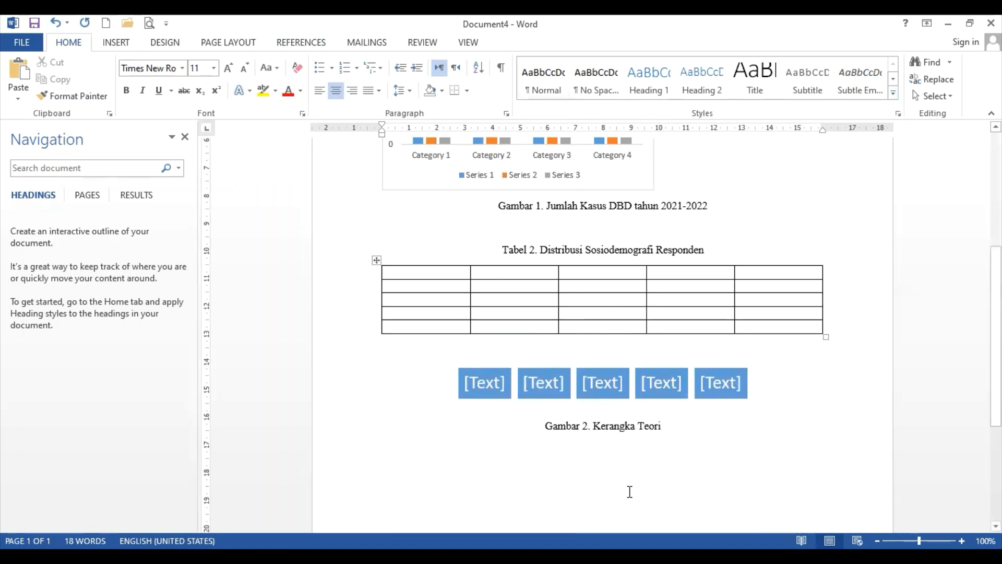
pyautogui.scroll(9, 875, 261)
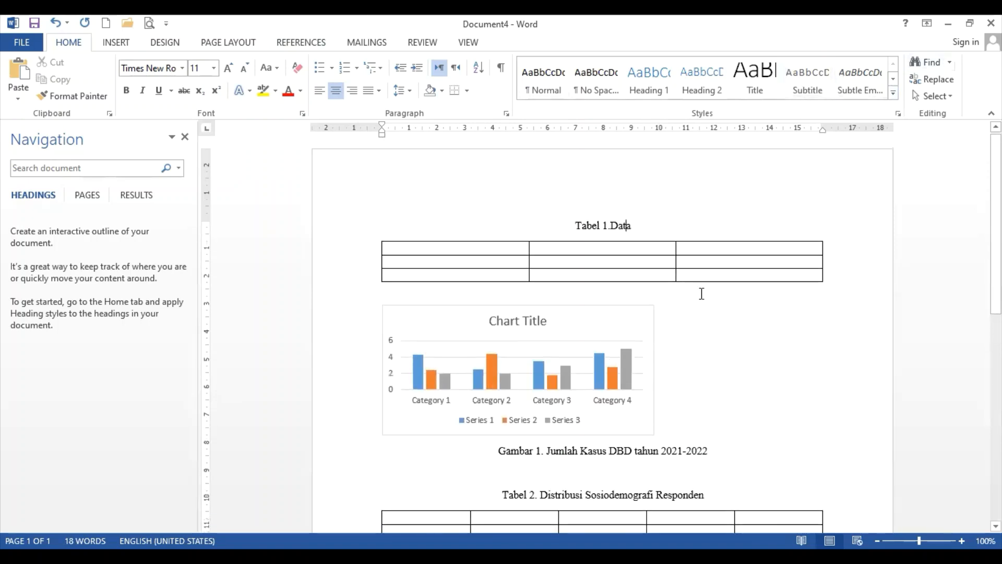
pyautogui.scroll(-12, 578, 375)
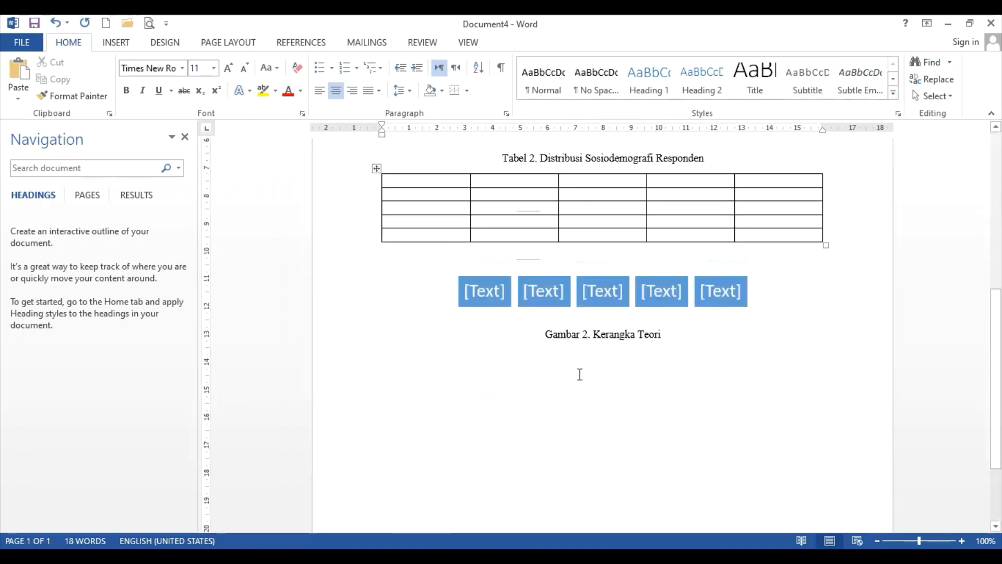
pyautogui.scroll(12, 578, 374)
# Centre the column chart on the page
pyautogui.click(569, 227)
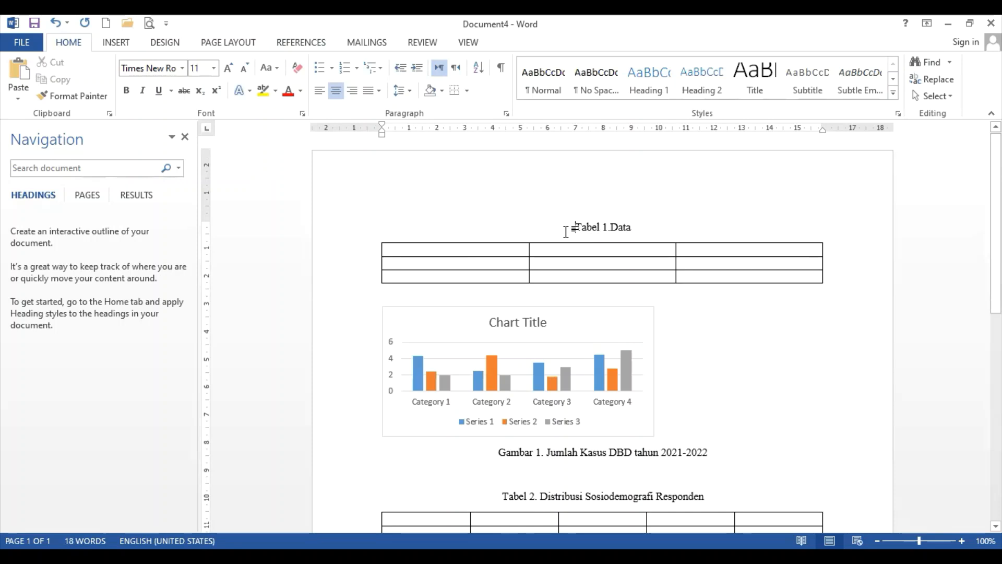
pyautogui.click(405, 314)
pyautogui.click(112, 42)
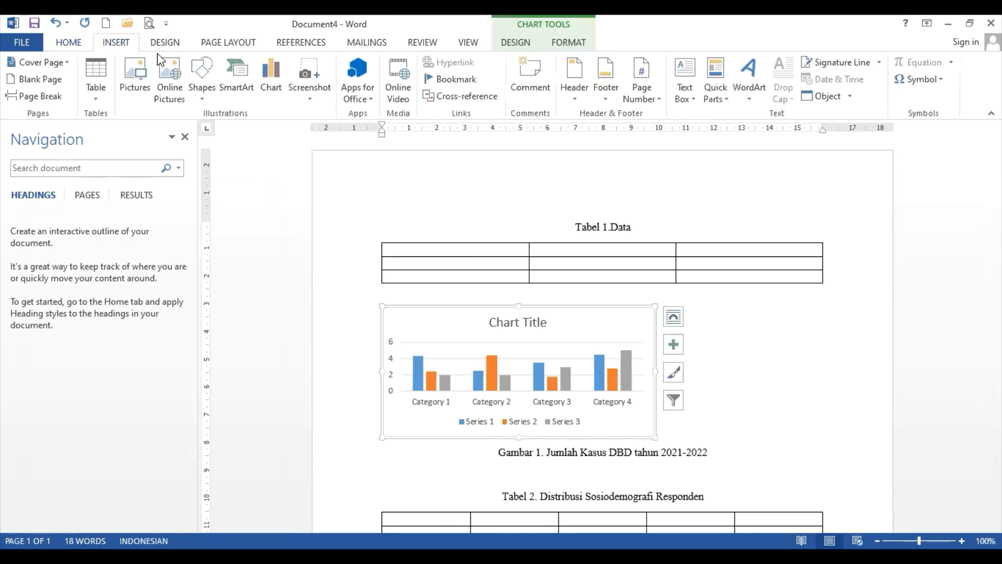
pyautogui.click(67, 44)
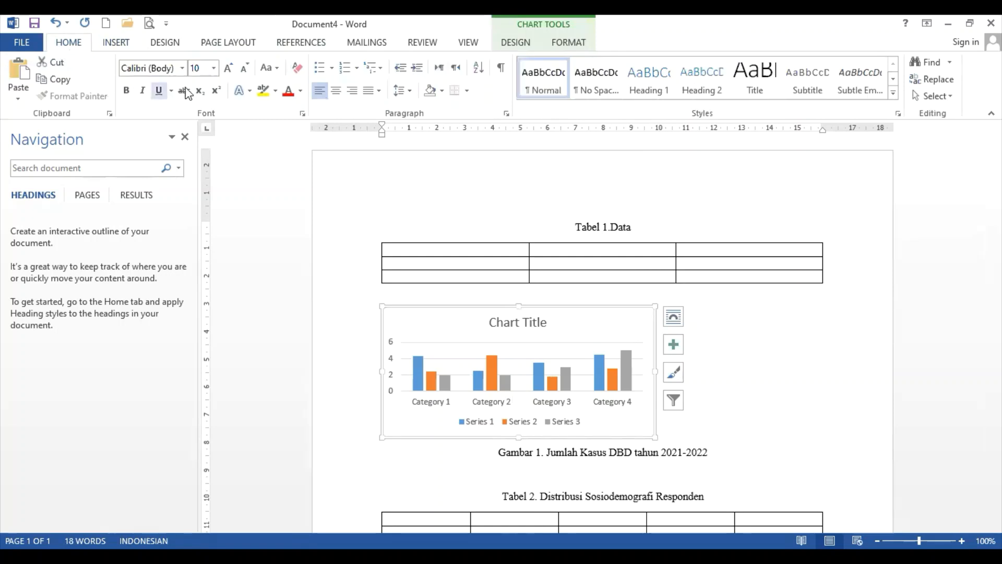
pyautogui.click(335, 92)
pyautogui.click(531, 181)
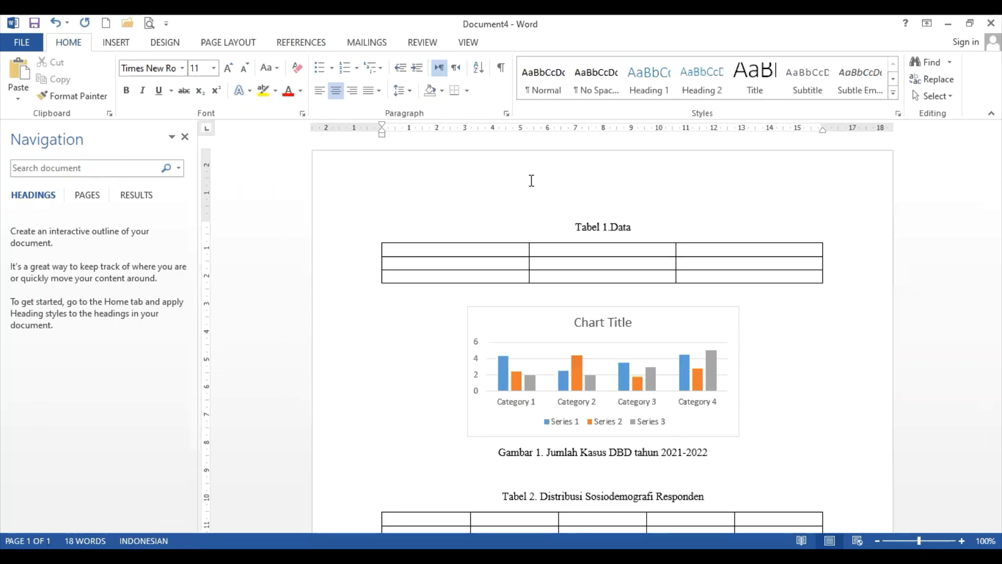
pyautogui.hotkey('ctrl', 'Return')
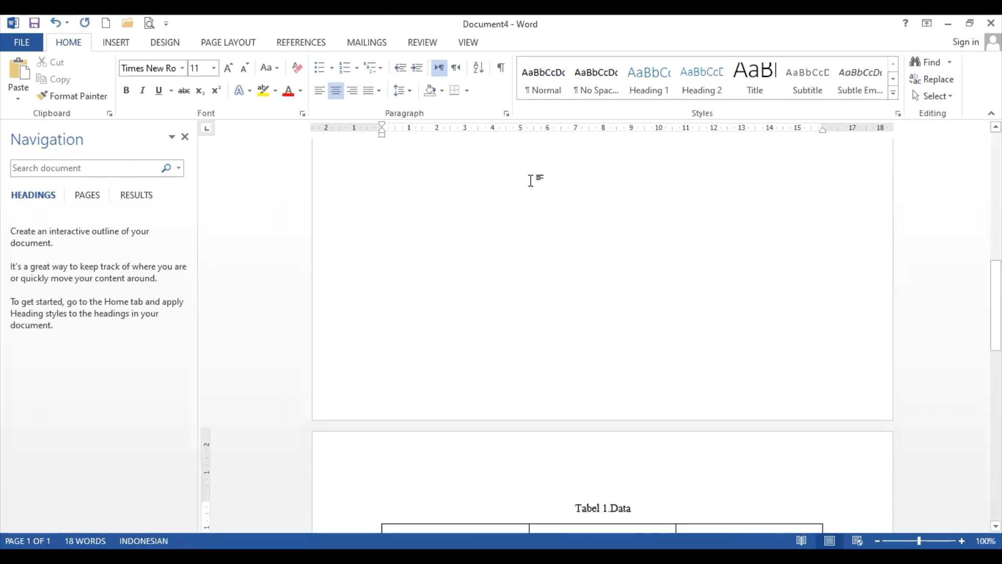
pyautogui.scroll(10, 536, 212)
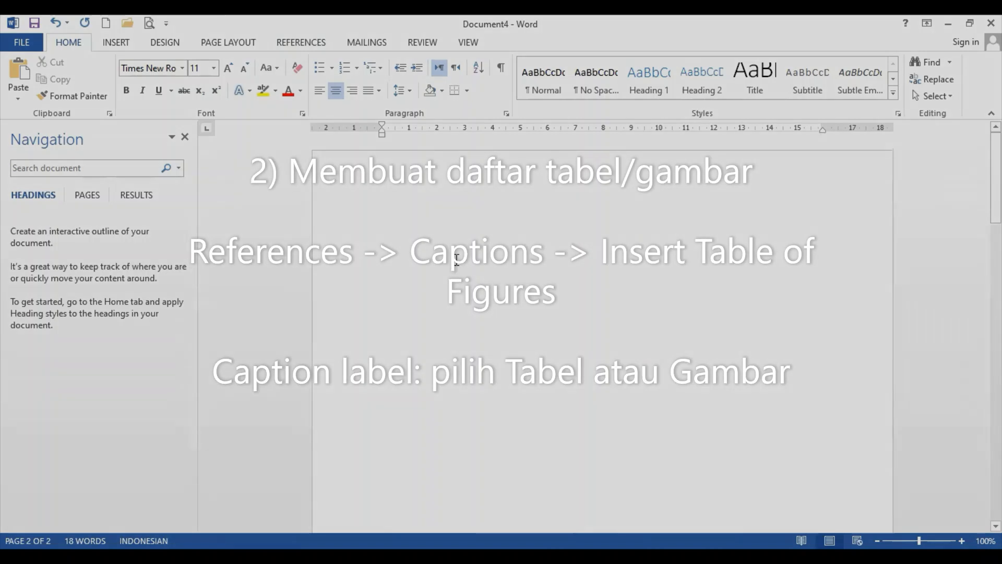
pyautogui.click(491, 219)
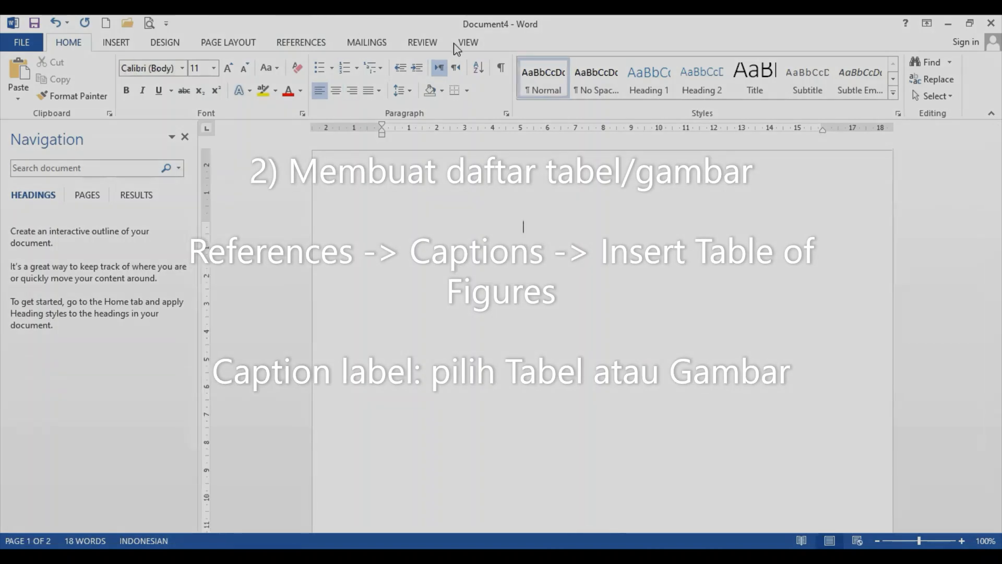
# Insert a table of figures using the Tabel caption label, listing Tabel 1 and Tabel 2
pyautogui.click(312, 42)
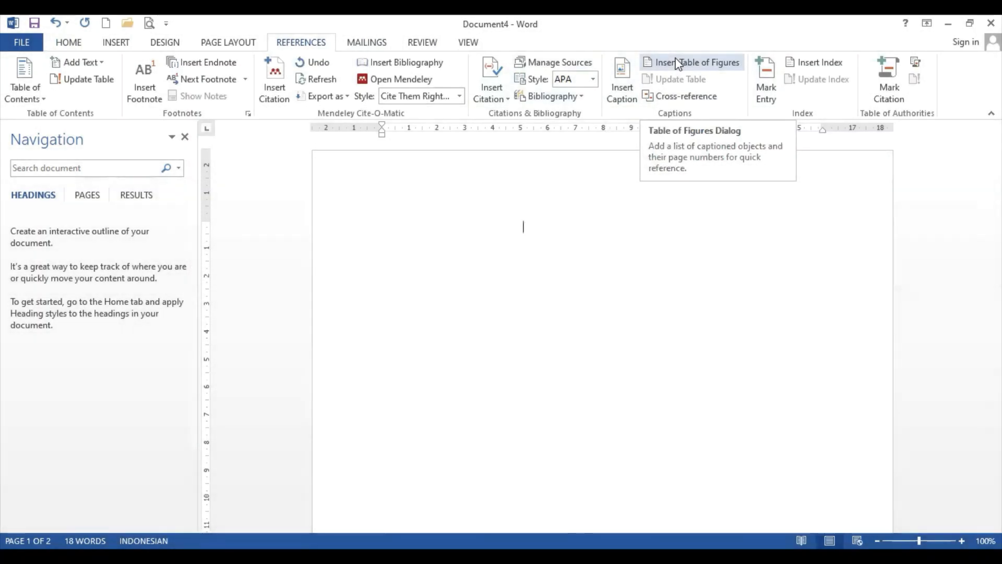
pyautogui.click(678, 63)
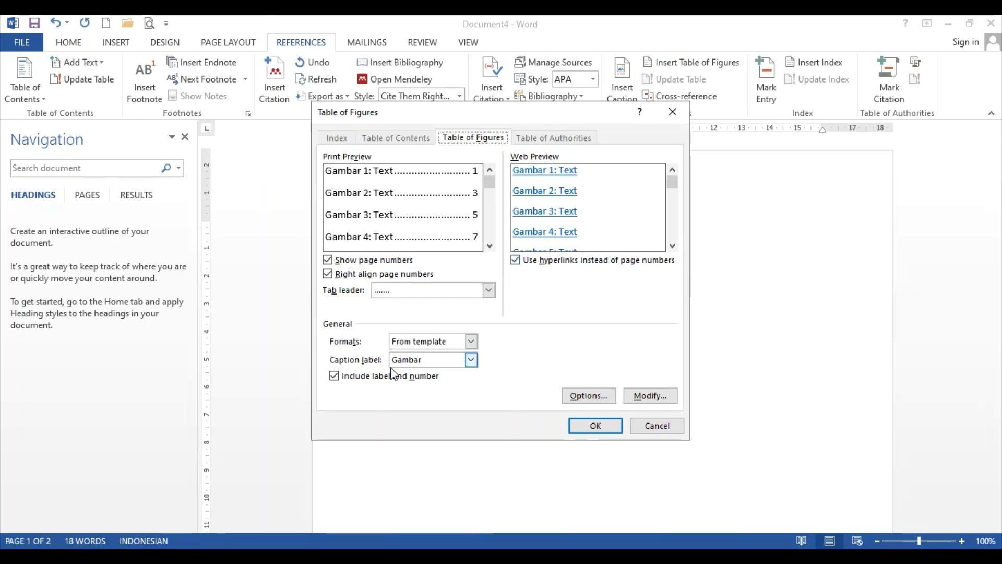
pyautogui.click(471, 359)
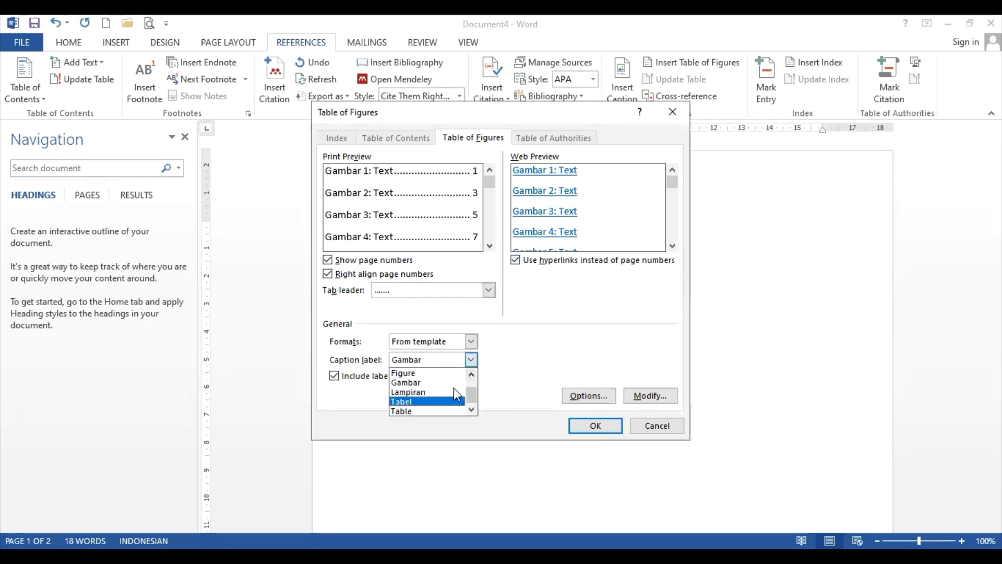
pyautogui.press('Return')
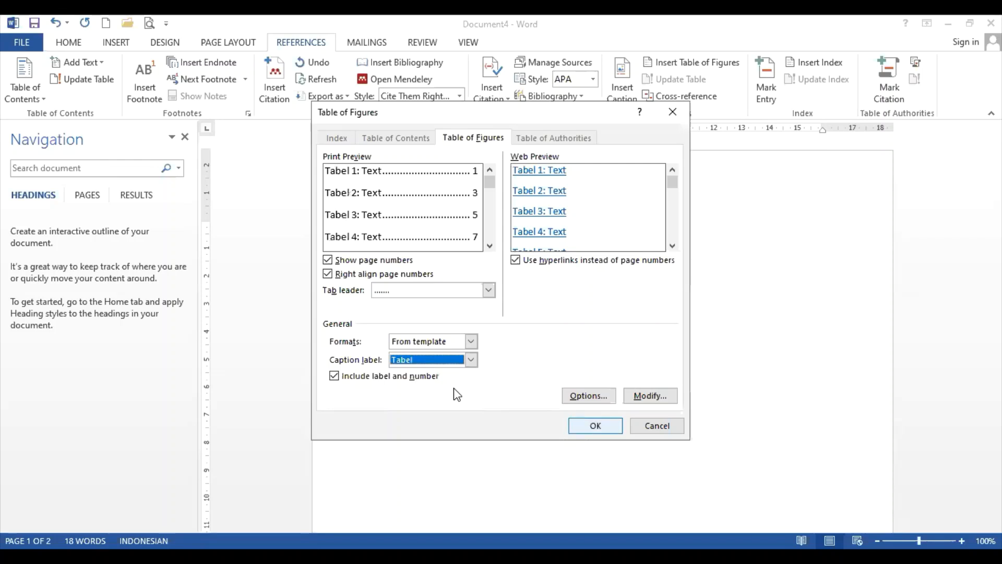
pyautogui.press('Return')
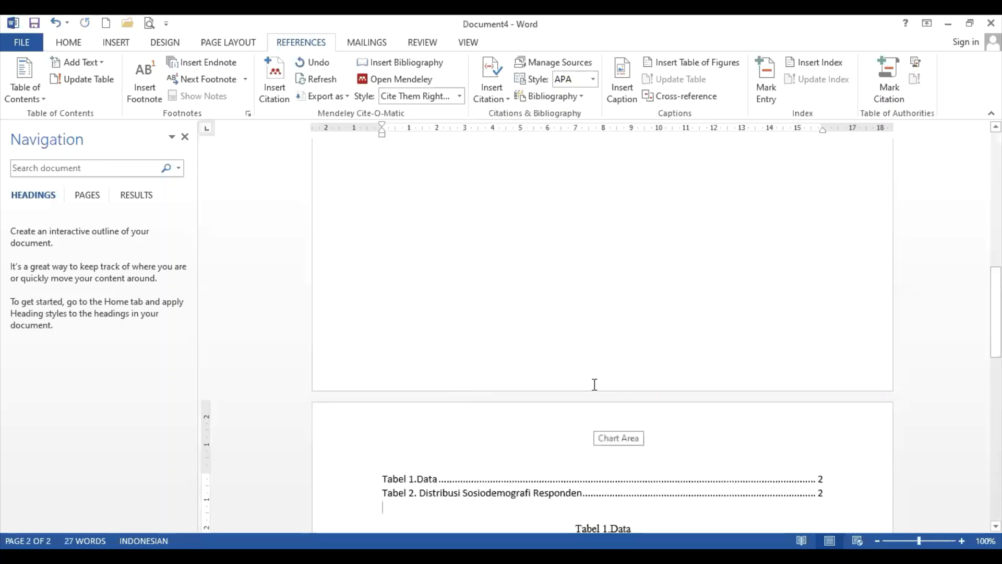
# Delete the page break so the list, table and chart return to page 1
pyautogui.scroll(-3, 595, 385)
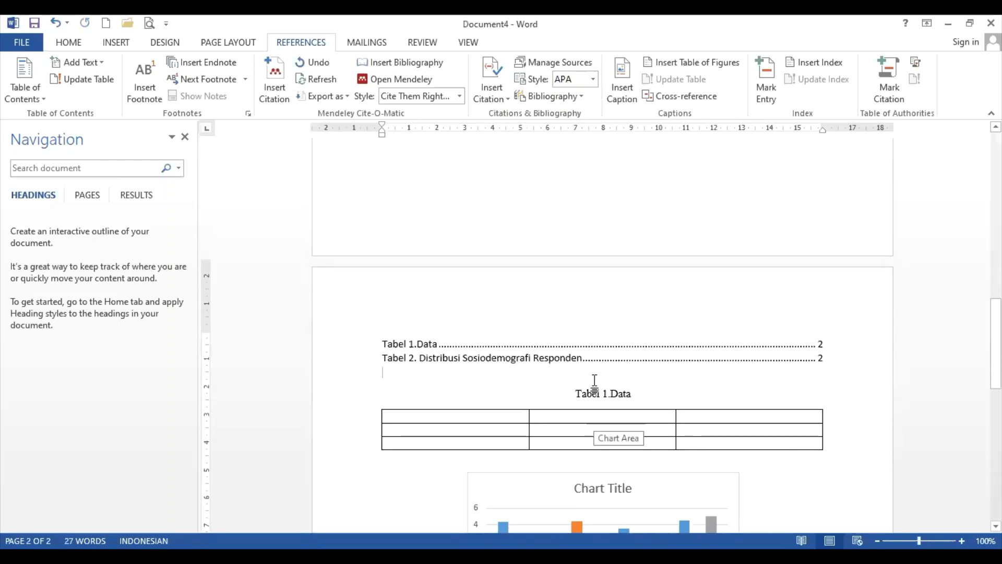
pyautogui.click(379, 342)
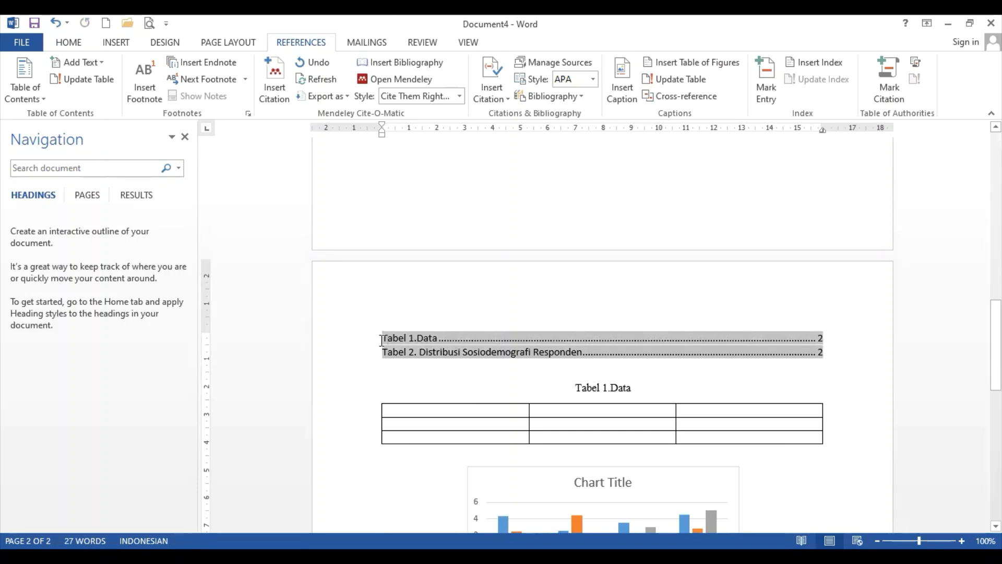
pyautogui.scroll(8, 429, 264)
pyautogui.click(440, 224)
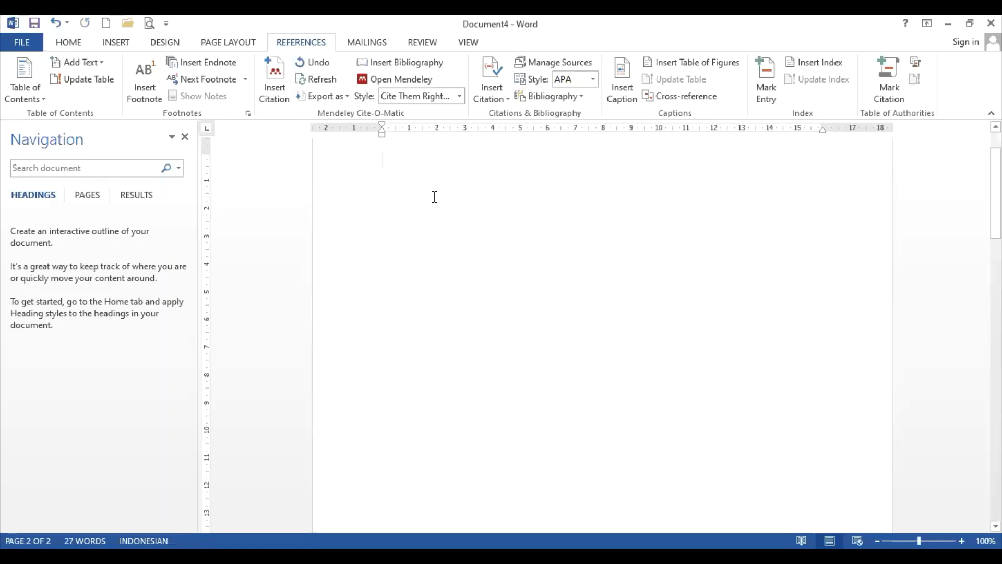
pyautogui.scroll(1, 434, 197)
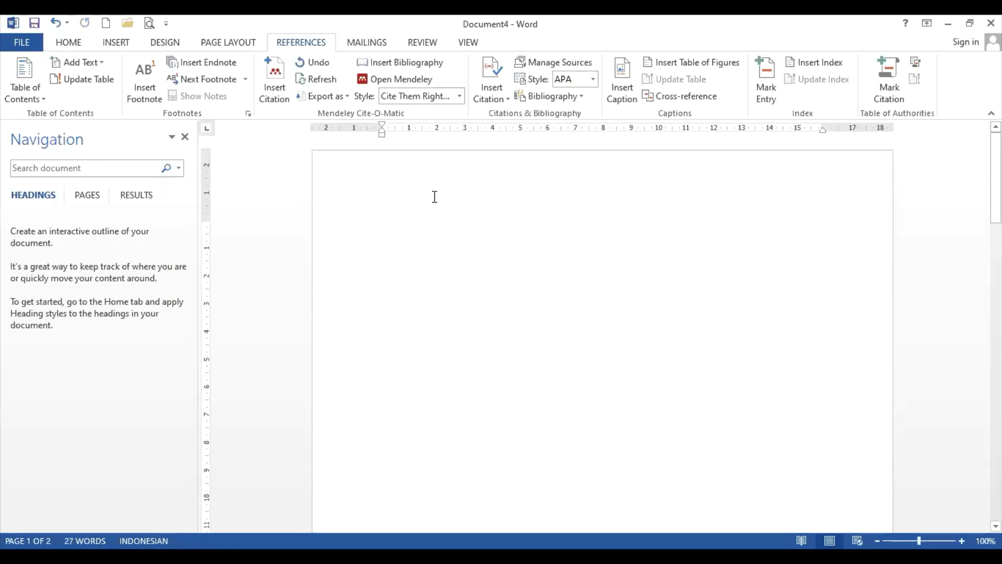
pyautogui.press('Delete')
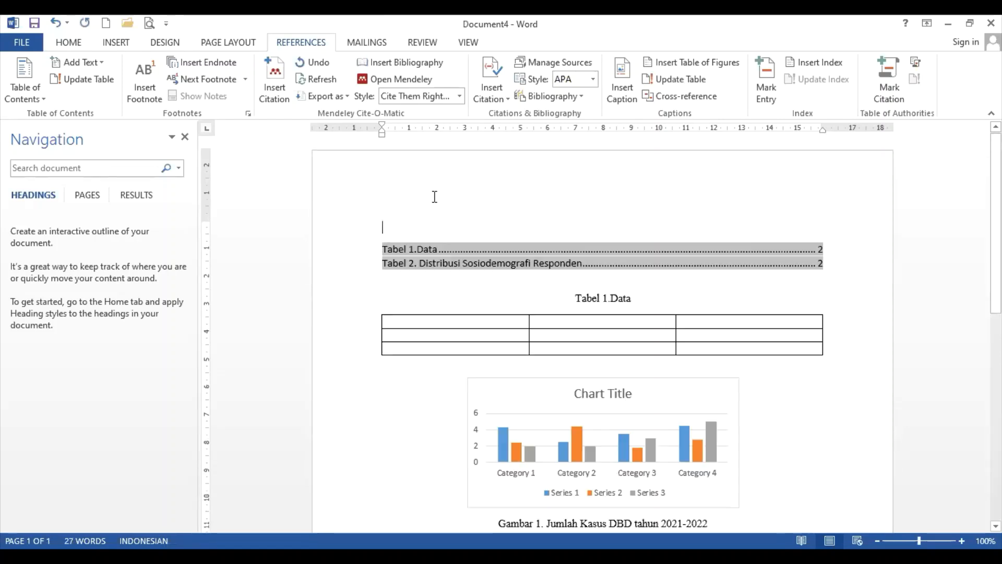
# Type the Daftar Tabel heading and add an empty line before the Tabel 1.Data caption
pyautogui.write('Daftar Tabel')
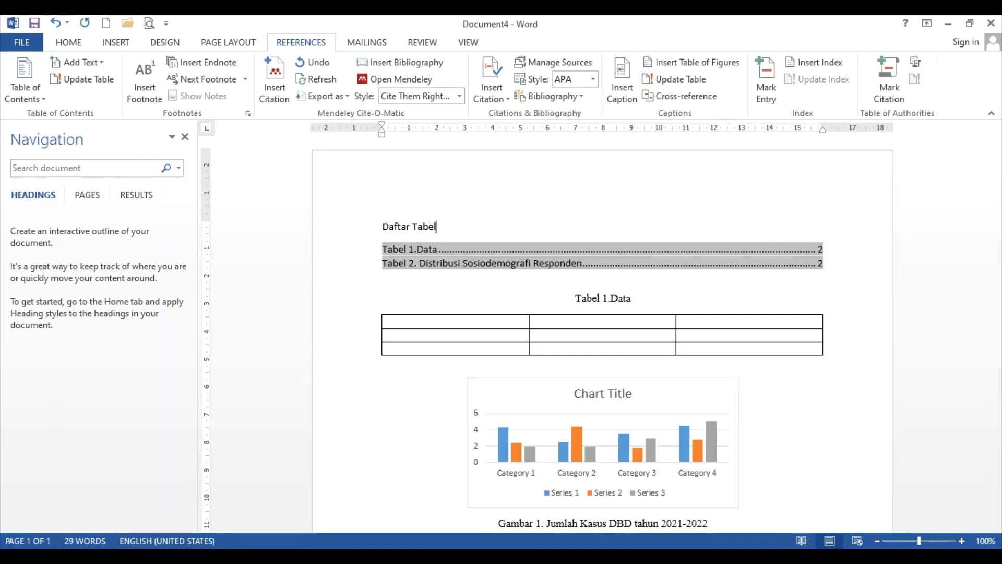
pyautogui.click(409, 295)
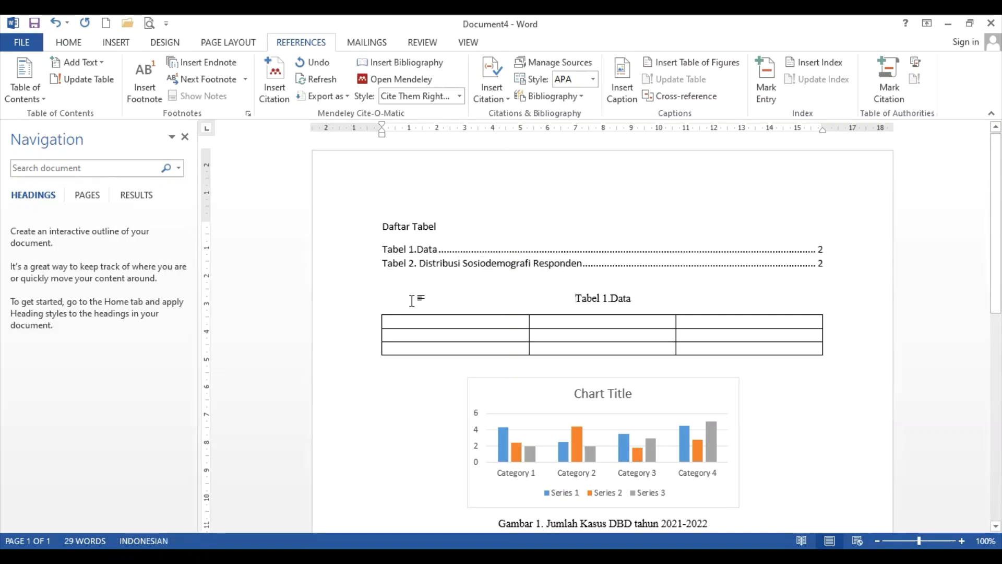
pyautogui.press('Return')
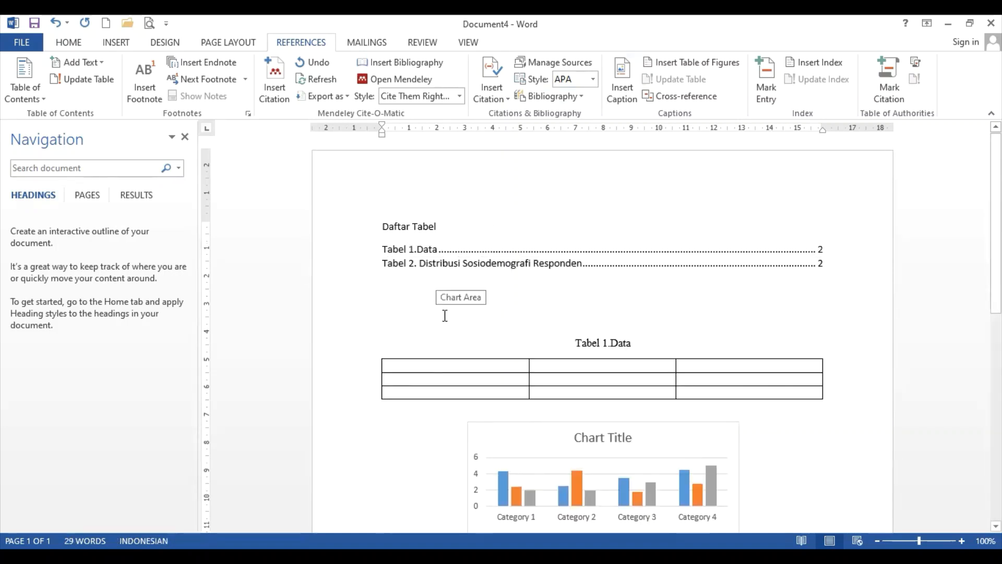
# Type a 'Daftar Gambar' heading and insert a list of figures showing Gambar 1 and Gambar 2
pyautogui.write('Daftar ')
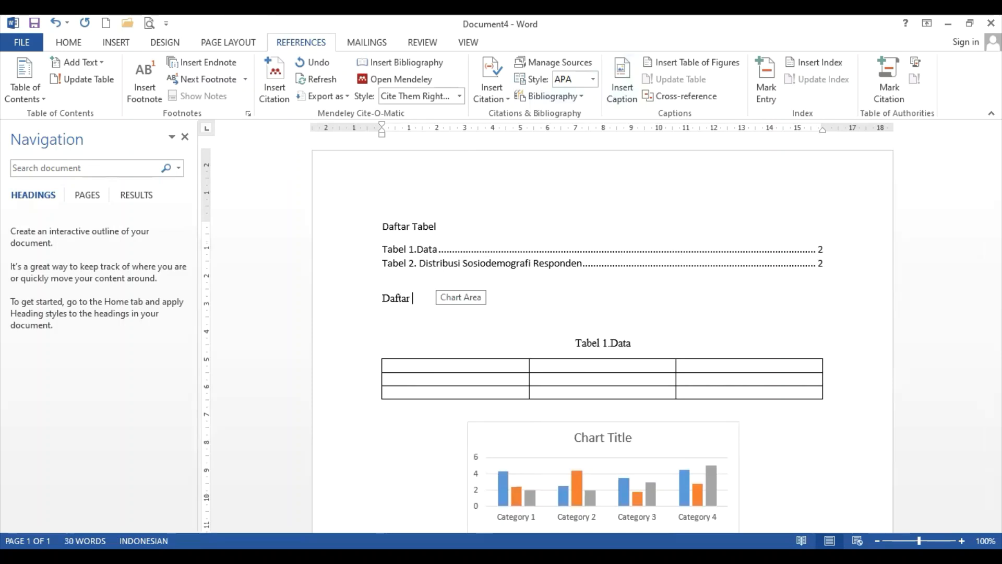
pyautogui.write('Gambar')
pyautogui.press('Return')
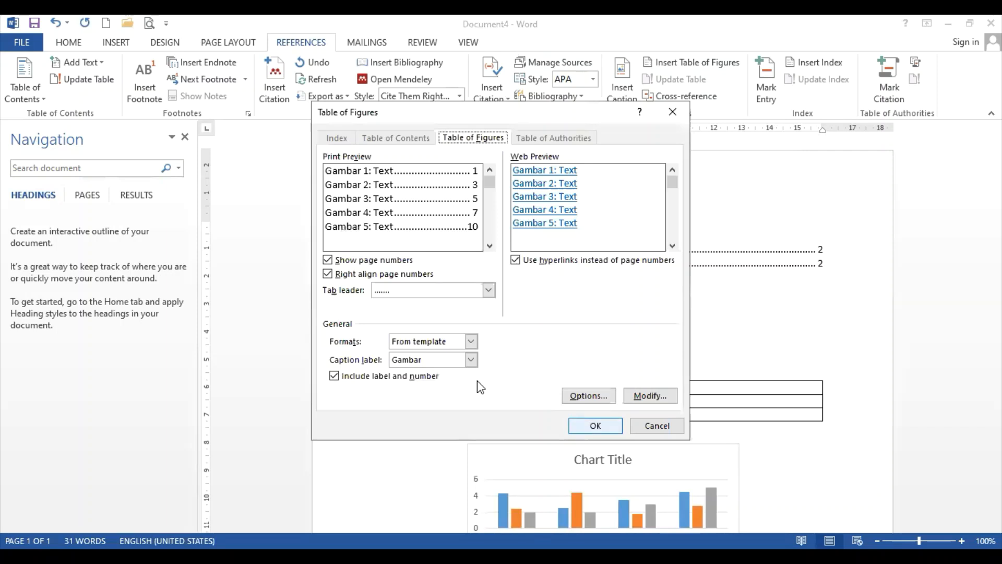
pyautogui.press('Return')
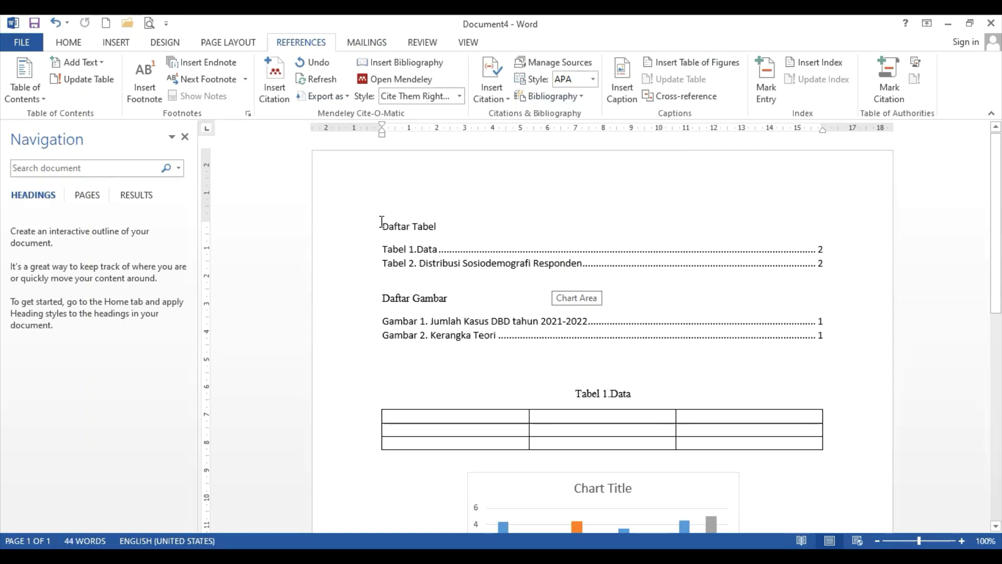
# Complete the caption as 'Data Distribusi Karakteristik Responden Penelitian di Desa X, Kecamatan Y, Kabupaten Z pada Tahun 2020-2024'
pyautogui.click(638, 385)
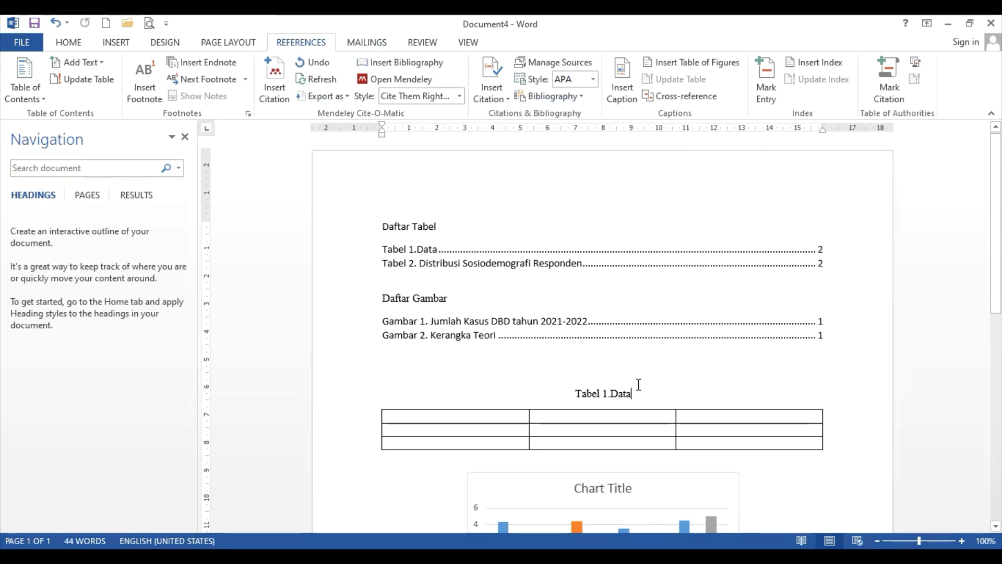
pyautogui.write('Dis')
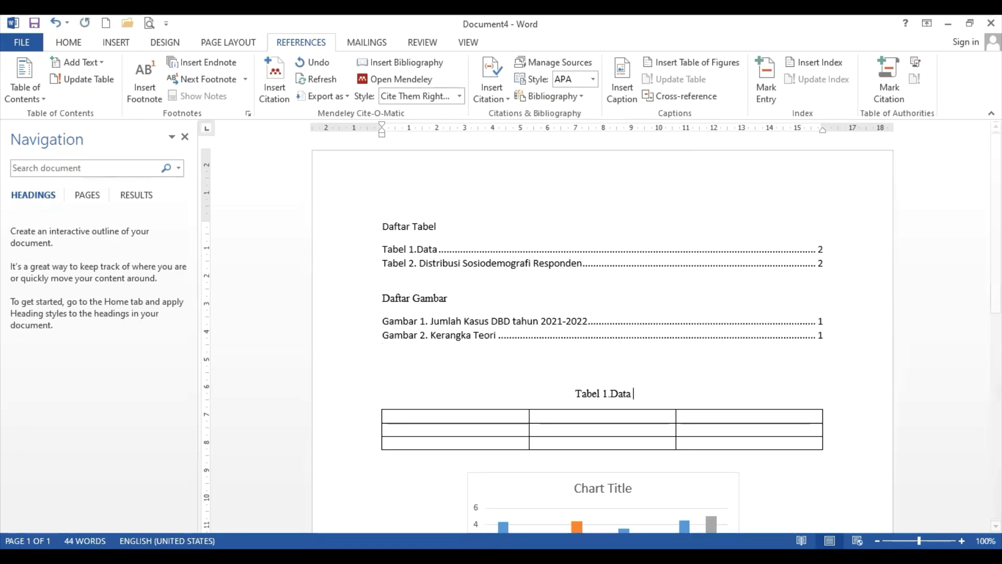
pyautogui.write('tribui')
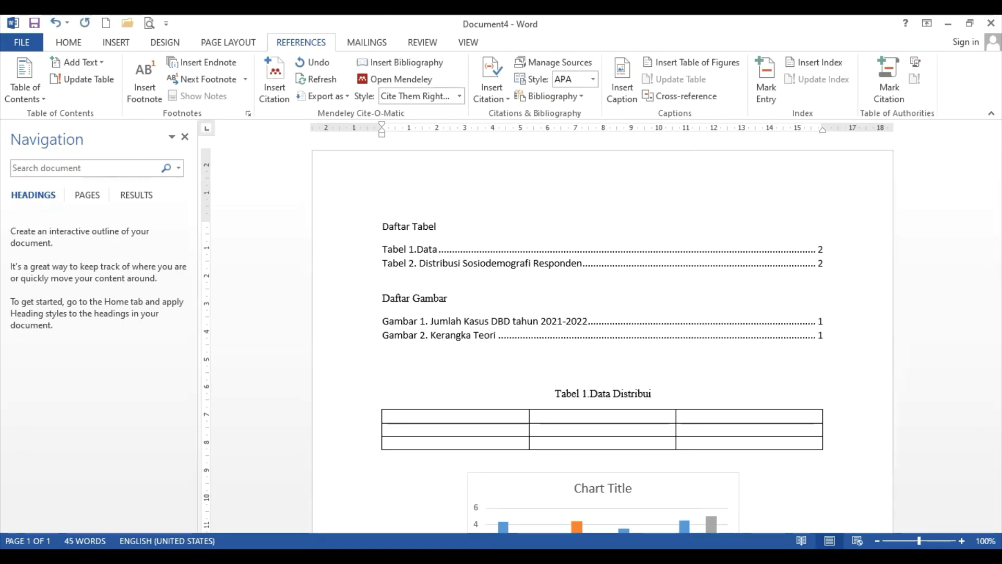
pyautogui.press('BackSpace')
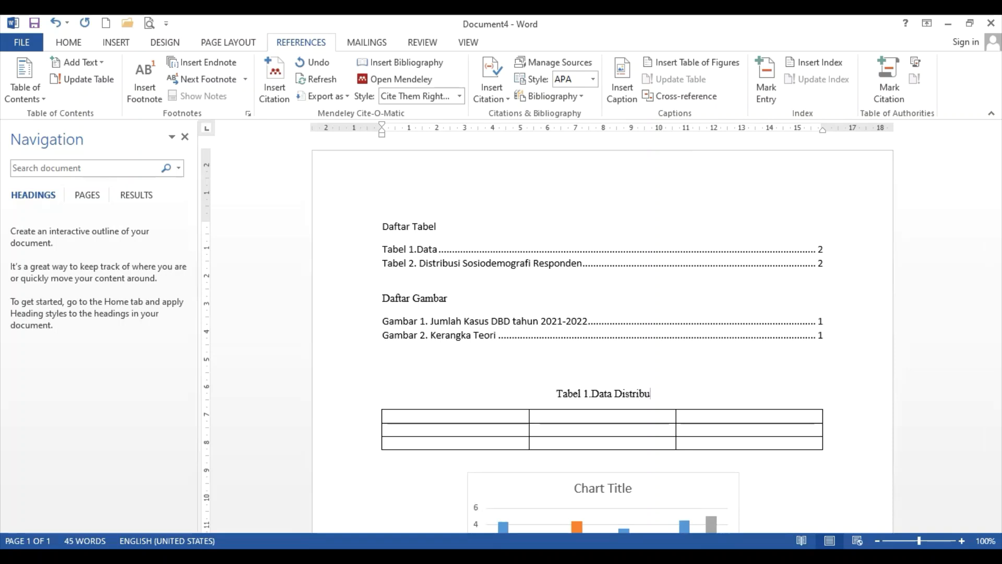
pyautogui.write('si Karak')
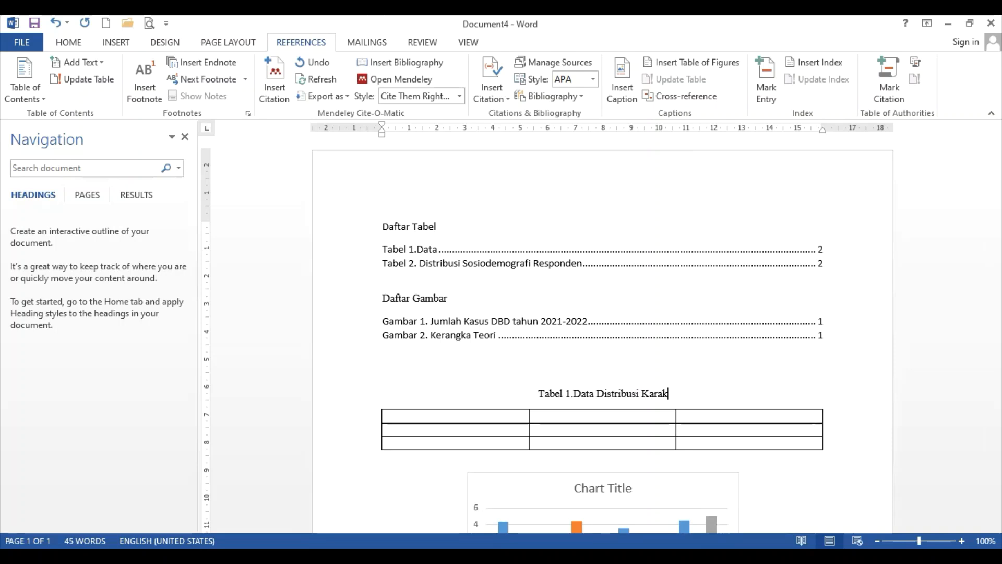
pyautogui.write('teristik ')
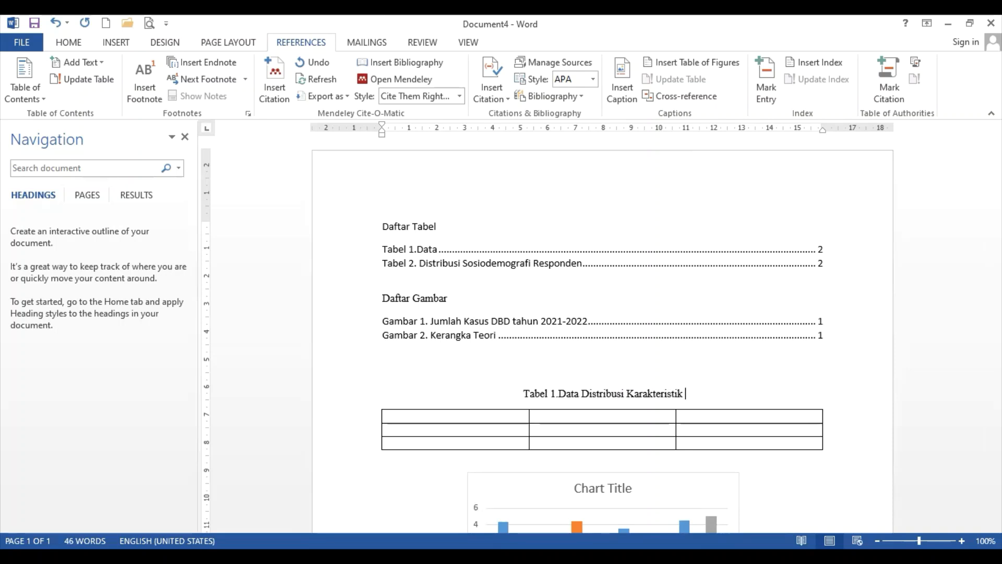
pyautogui.write('Responden Pe')
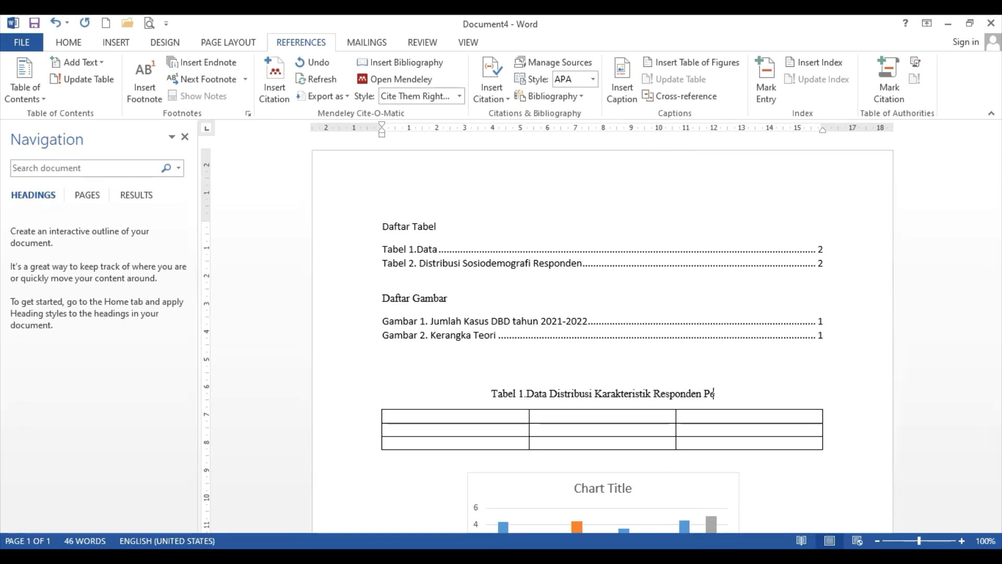
pyautogui.write('nelitian ')
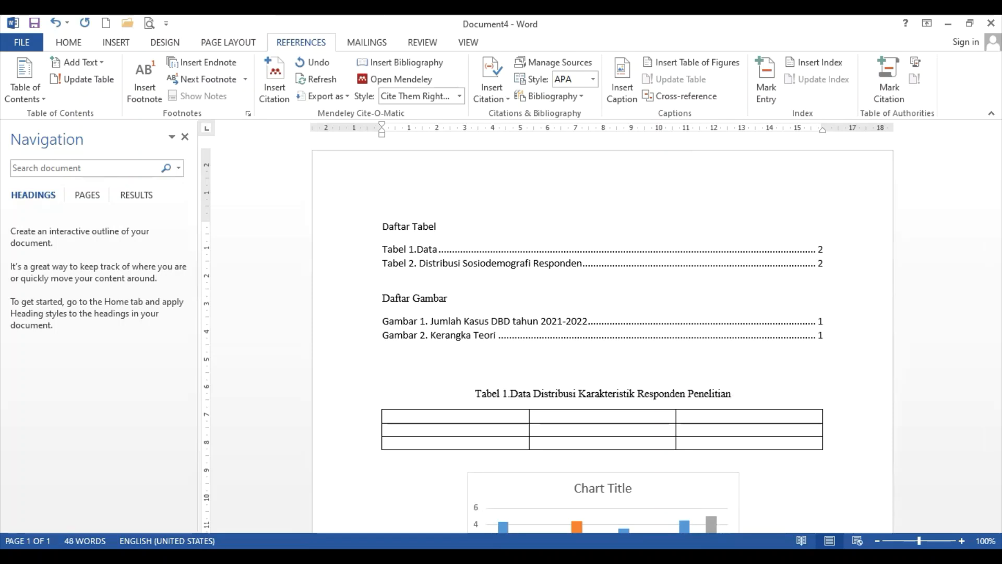
pyautogui.write('di')
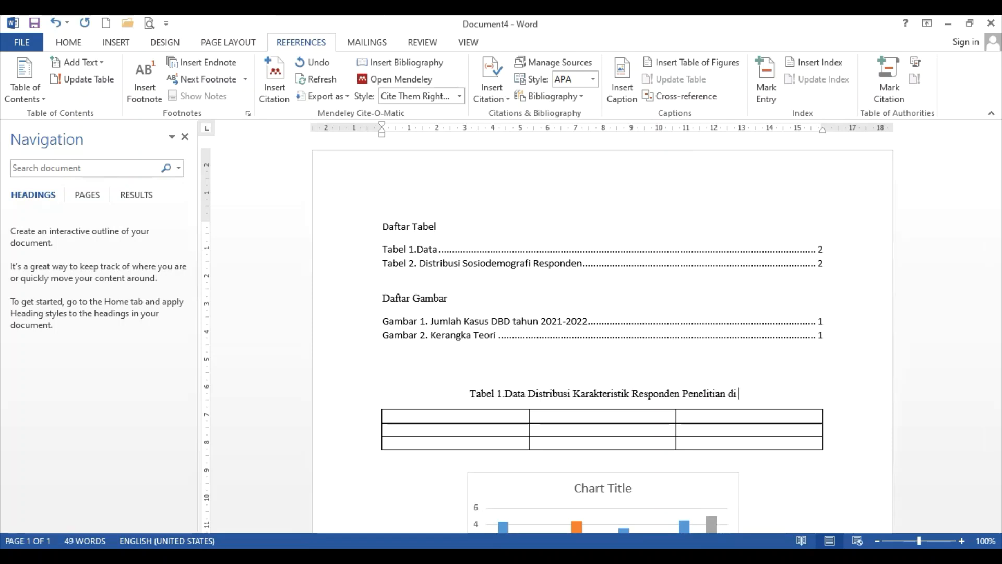
pyautogui.write(' Desa')
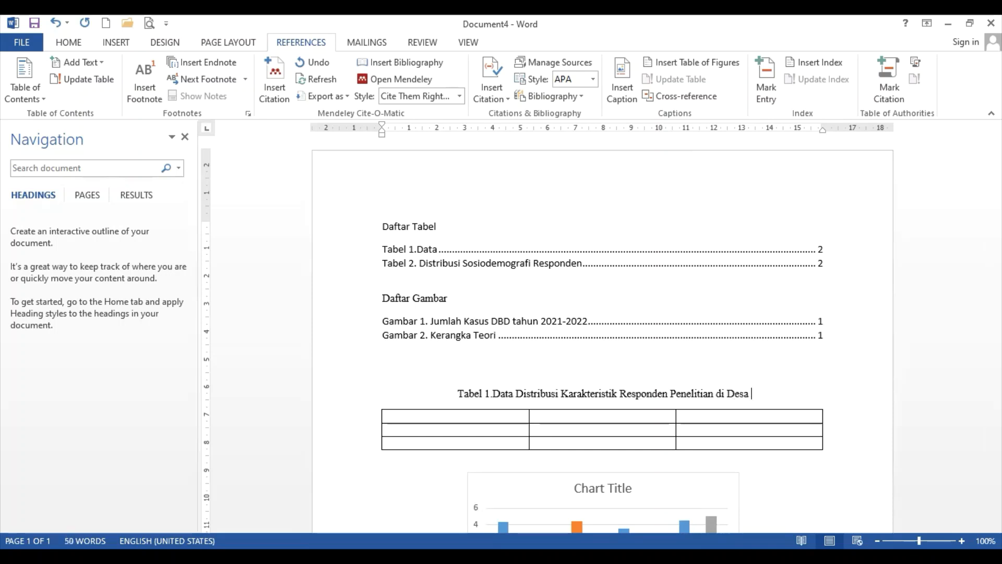
pyautogui.write(' X, Kec')
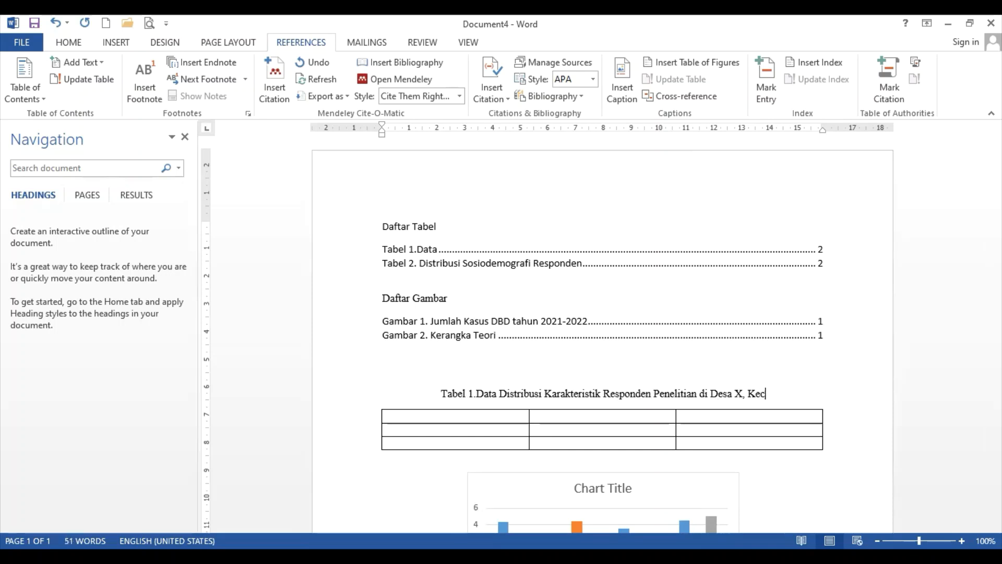
pyautogui.write('amatan Y,')
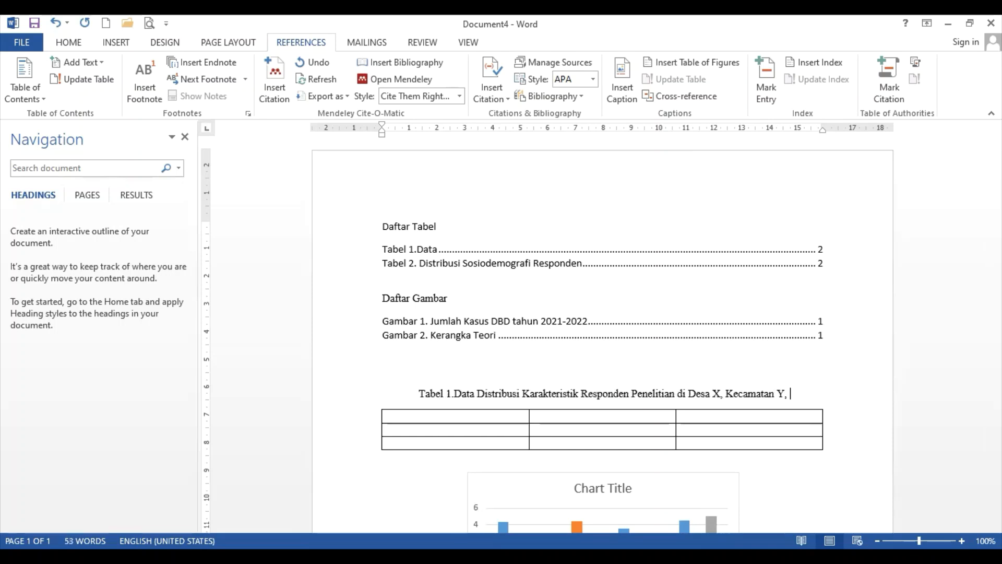
pyautogui.write('Kabupa')
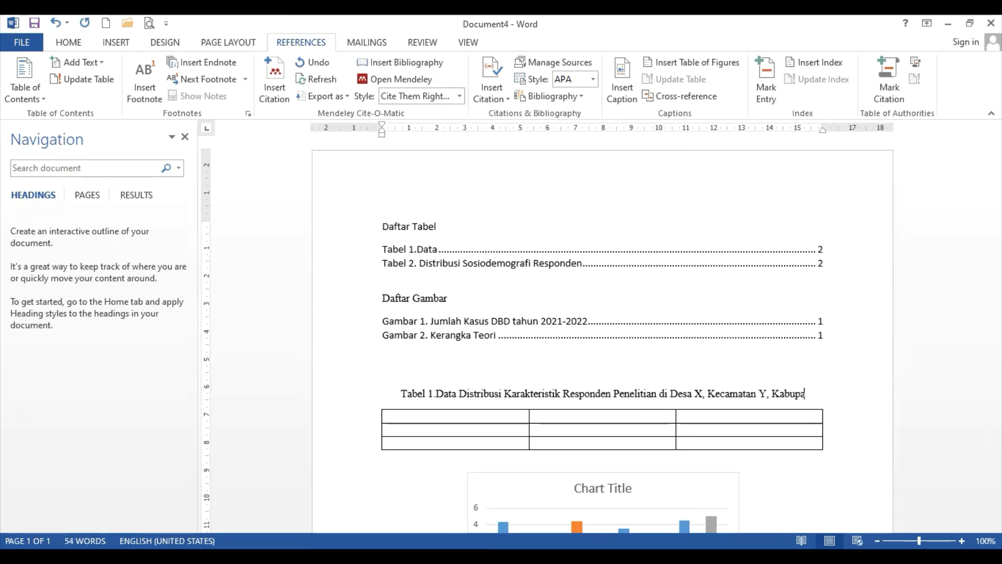
pyautogui.write('ten')
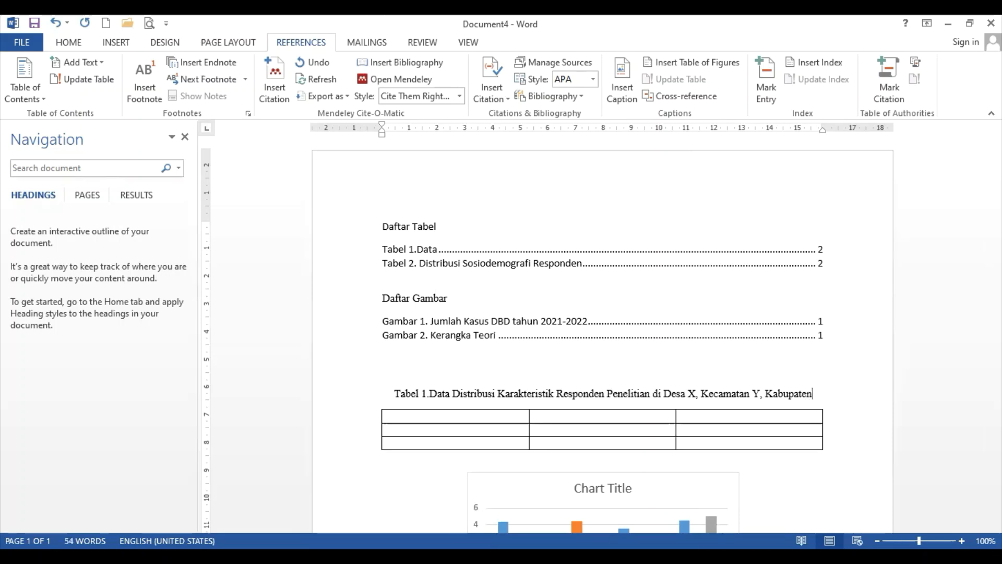
pyautogui.write(' Z, ')
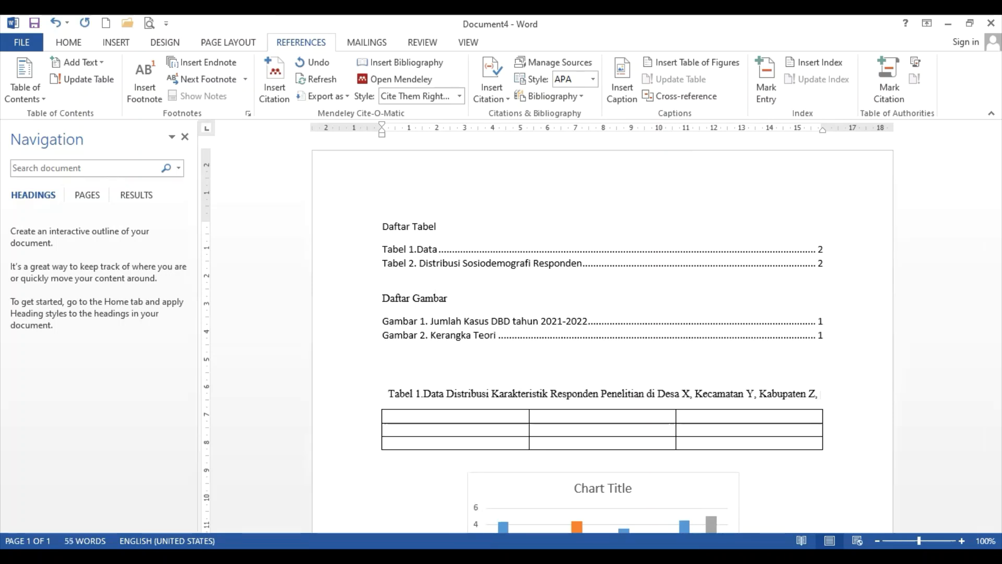
pyautogui.write('p')
pyautogui.press('BackSpace')
pyautogui.press('BackSpace')
pyautogui.press('BackSpace')
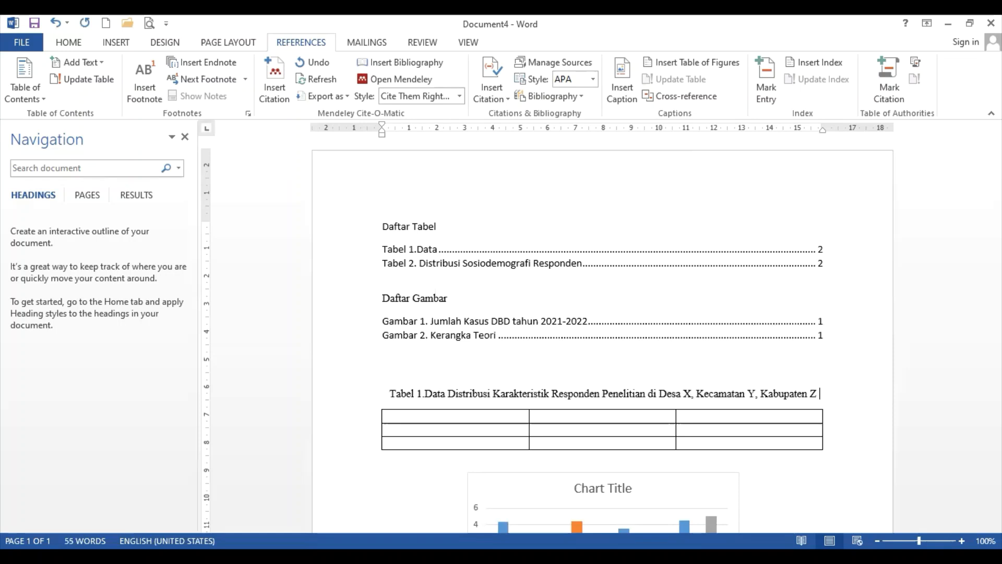
pyautogui.write('pada Tahun')
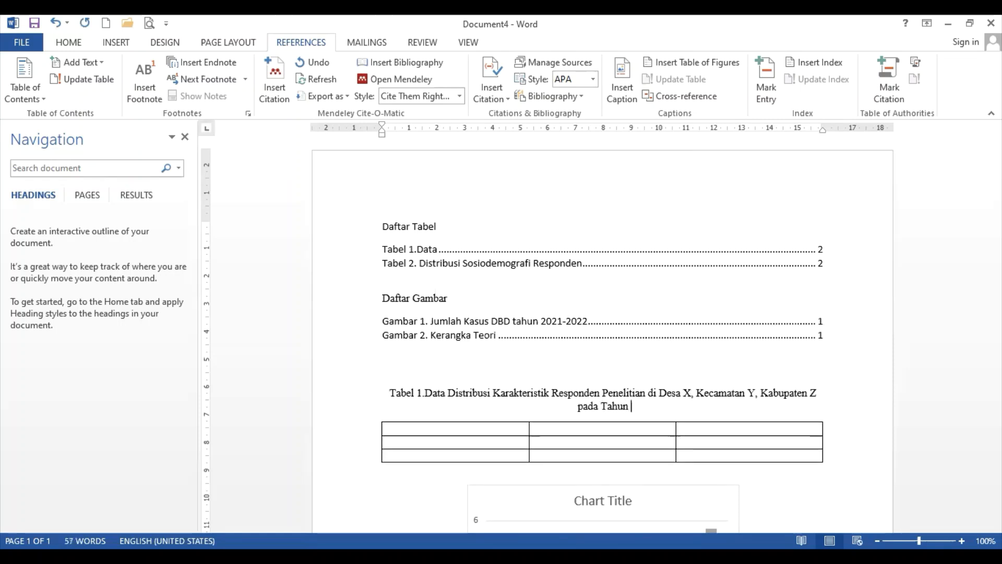
pyautogui.write(' 2020')
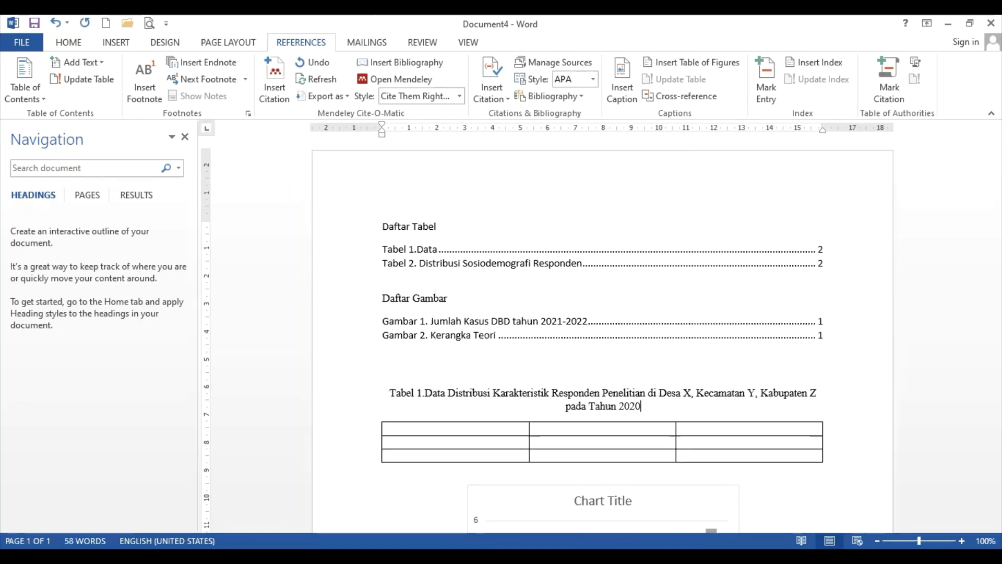
pyautogui.write('-2021')
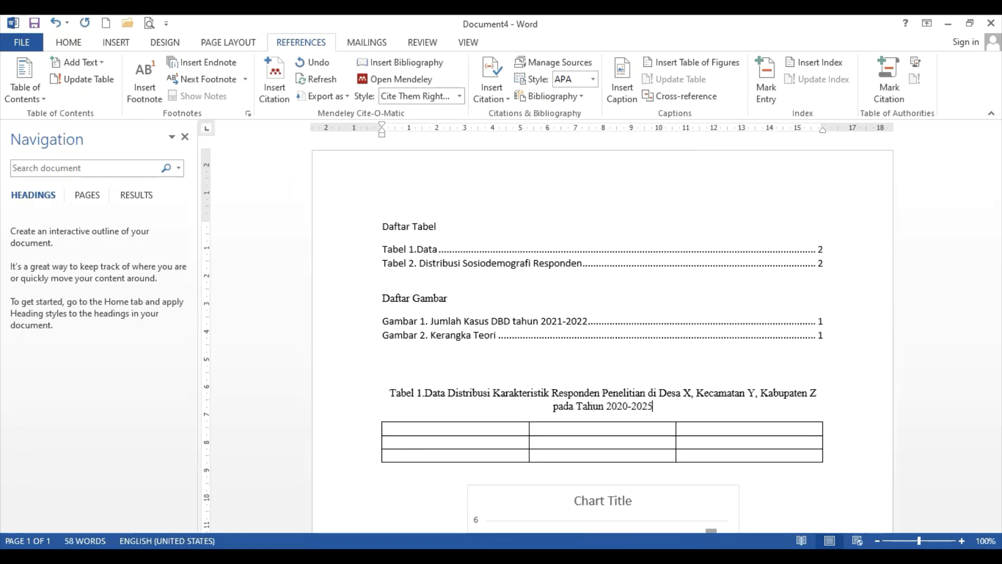
pyautogui.press('BackSpace')
pyautogui.write('4')
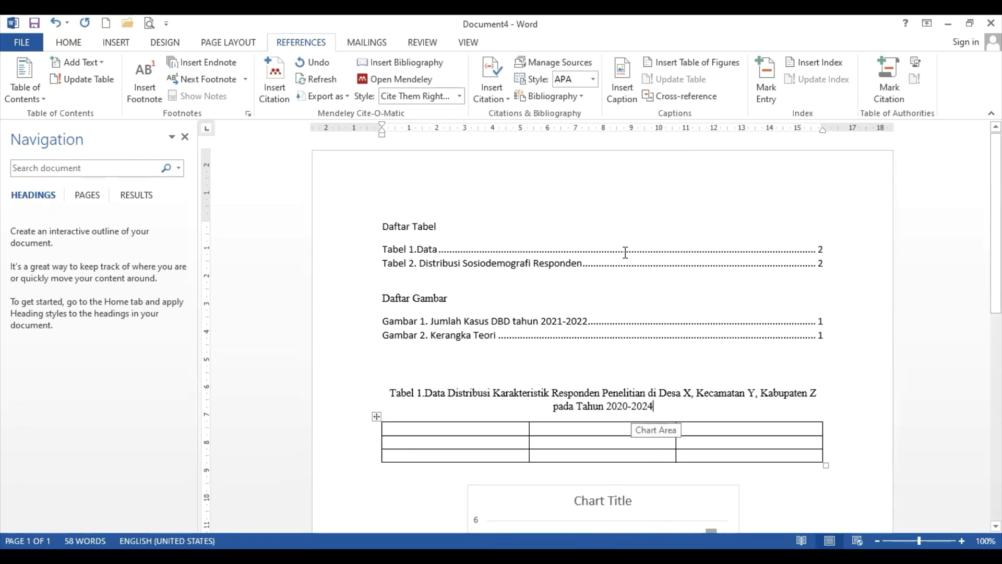
# Update the entire Daftar Tabel field so it shows the full Tabel 1 caption on page 1
pyautogui.click(519, 249)
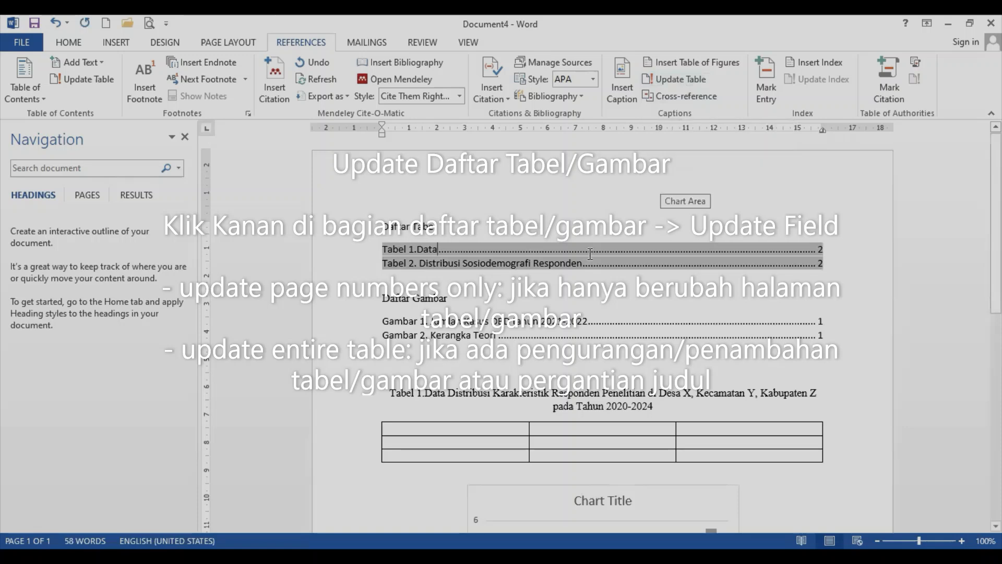
pyautogui.rightClick(590, 255)
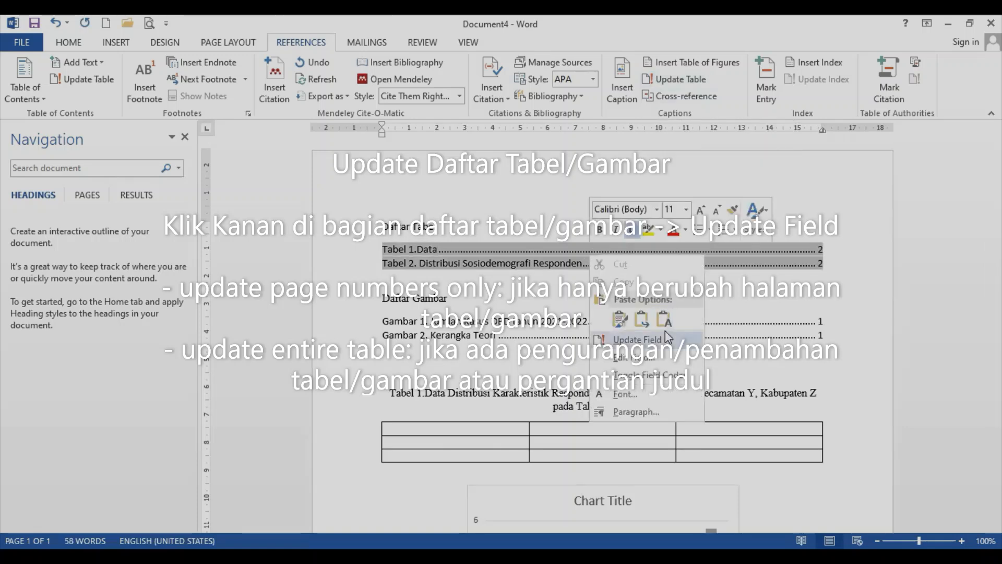
pyautogui.click(664, 336)
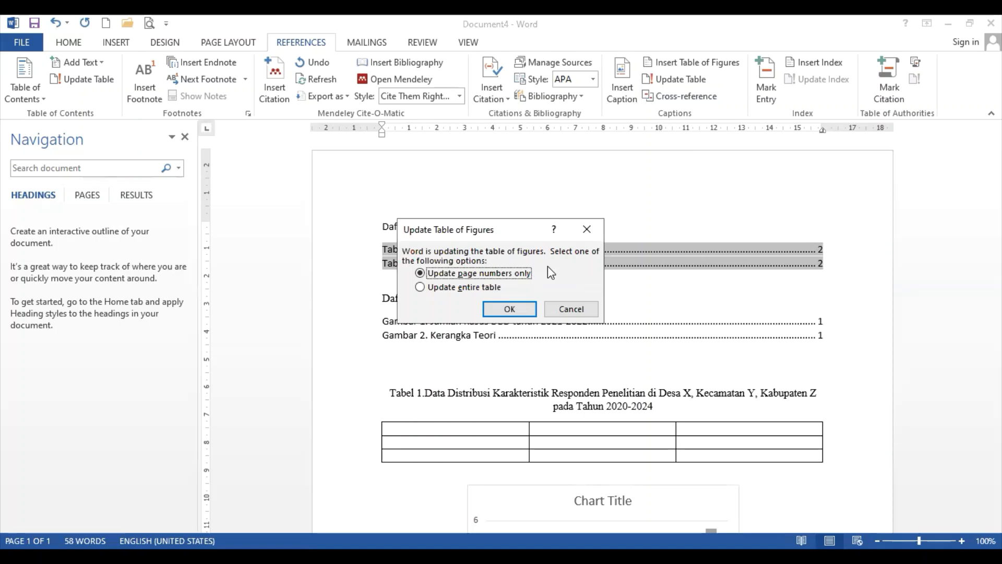
pyautogui.click(476, 288)
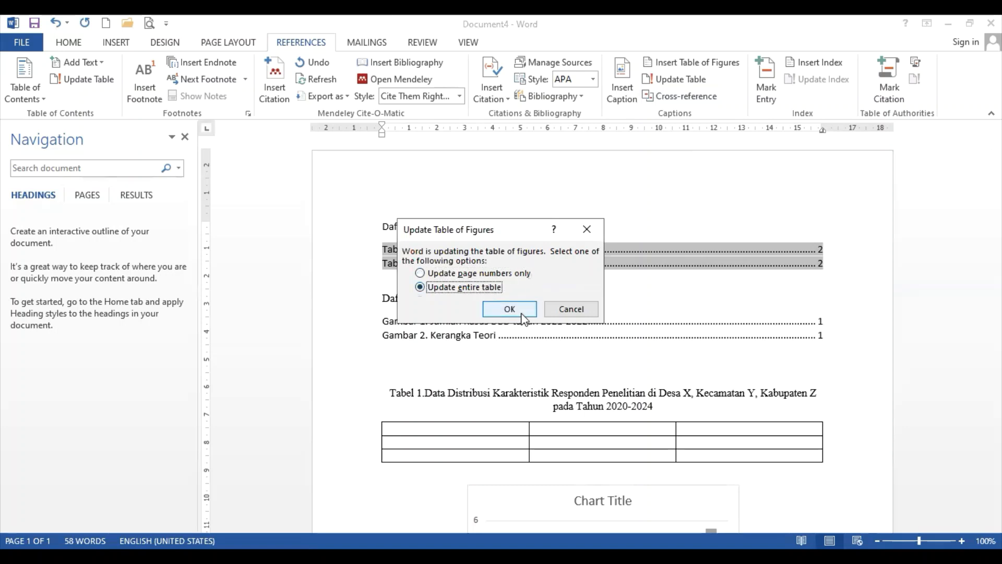
pyautogui.click(520, 312)
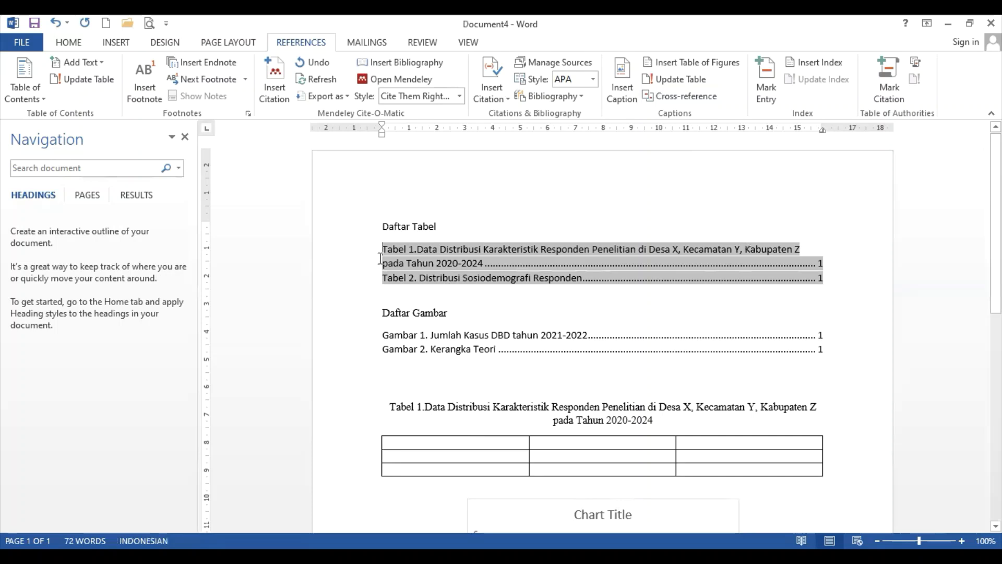
# Select both Daftar Tabel entries and set a hanging indent for Tabel 1's wrapped line on the ruler
pyautogui.moveTo(383, 244); pyautogui.dragTo(841, 273)
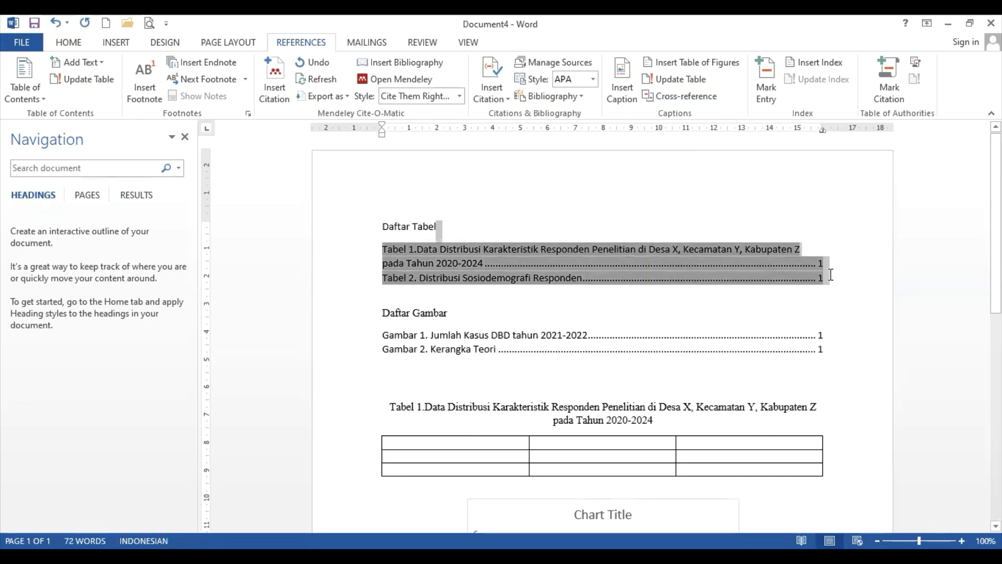
pyautogui.click(824, 277)
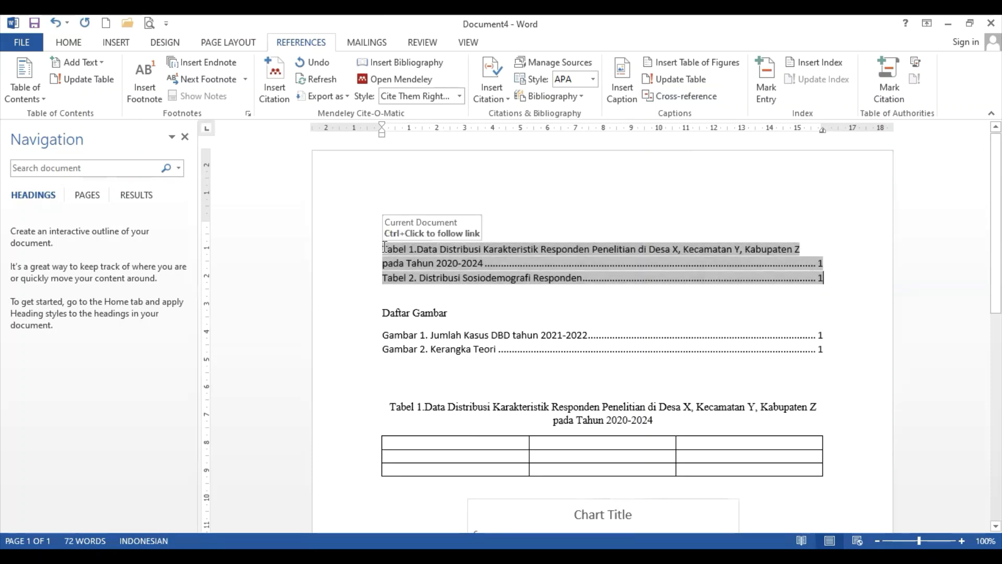
pyautogui.moveTo(385, 246); pyautogui.dragTo(822, 276)
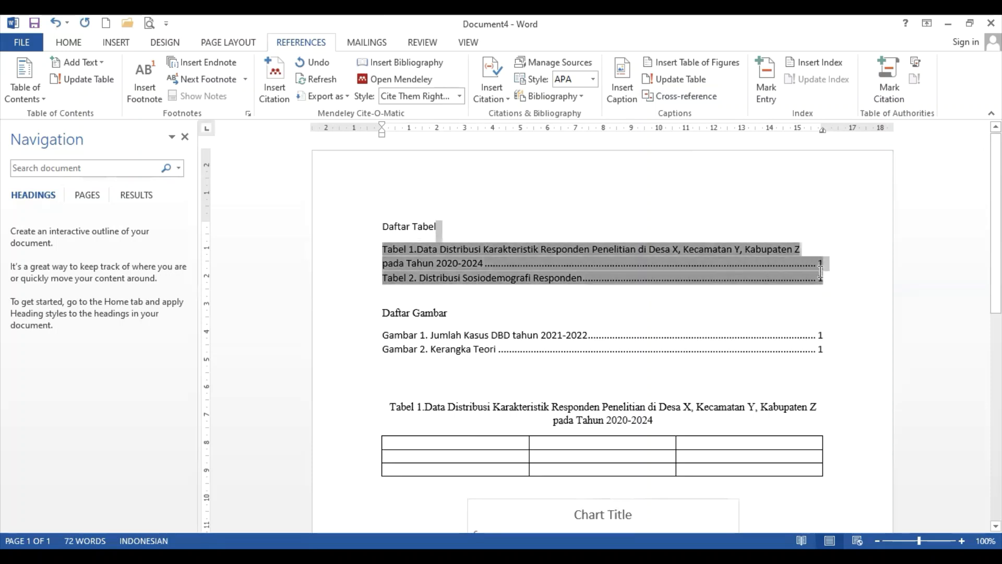
pyautogui.click(766, 277)
pyautogui.moveTo(365, 249); pyautogui.dragTo(822, 282)
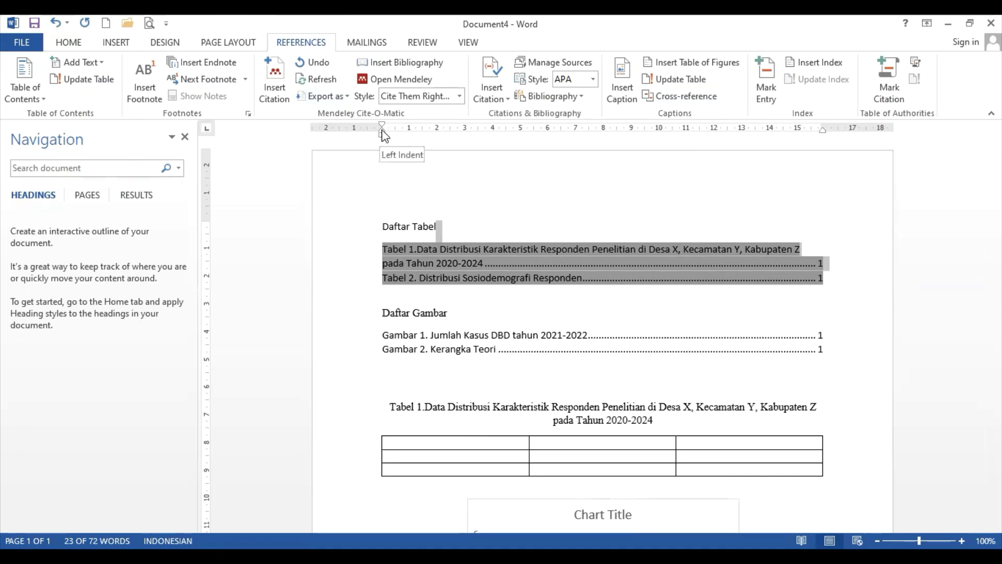
pyautogui.moveTo(383, 133); pyautogui.dragTo(416, 135)
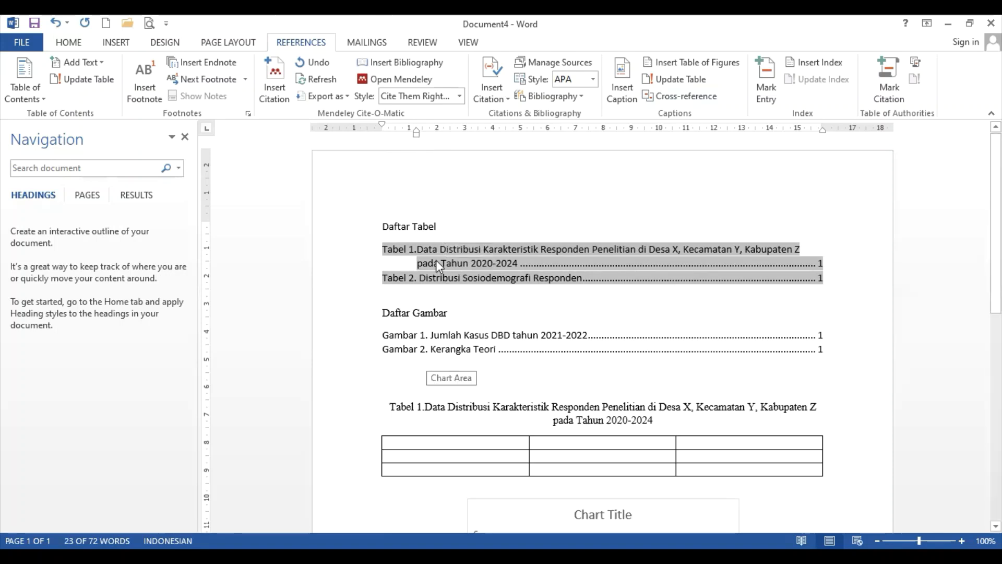
pyautogui.click(413, 382)
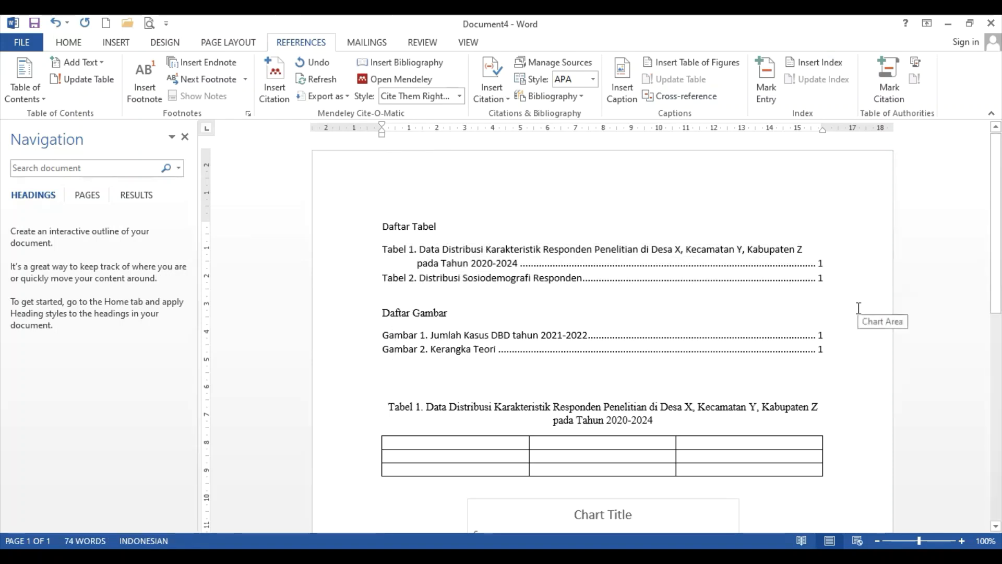
# Add a new paragraph 'Tabel 1 menjelaskan tentang ......' directly below the first table
pyautogui.scroll(-3, 858, 309)
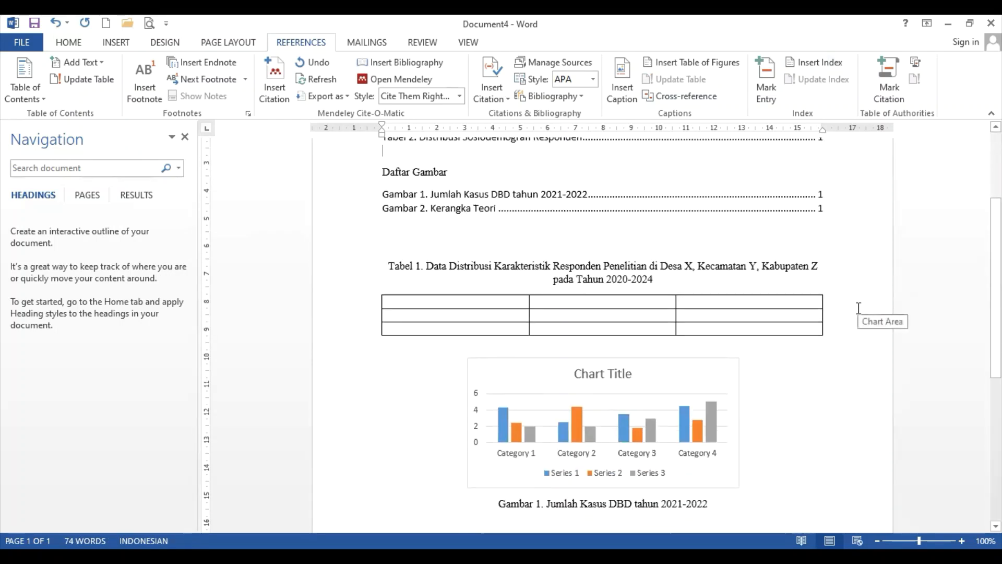
pyautogui.click(830, 338)
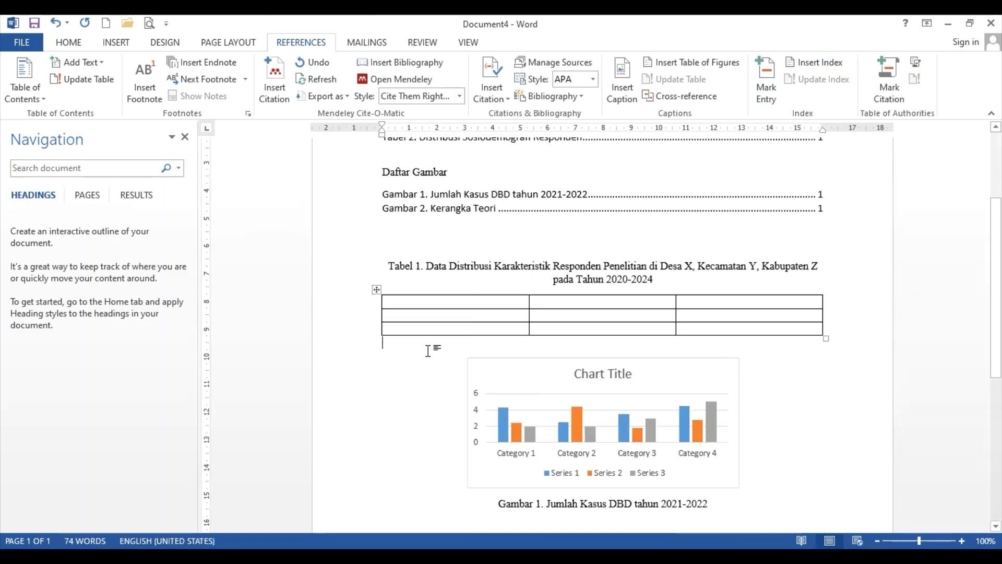
pyautogui.press('Return')
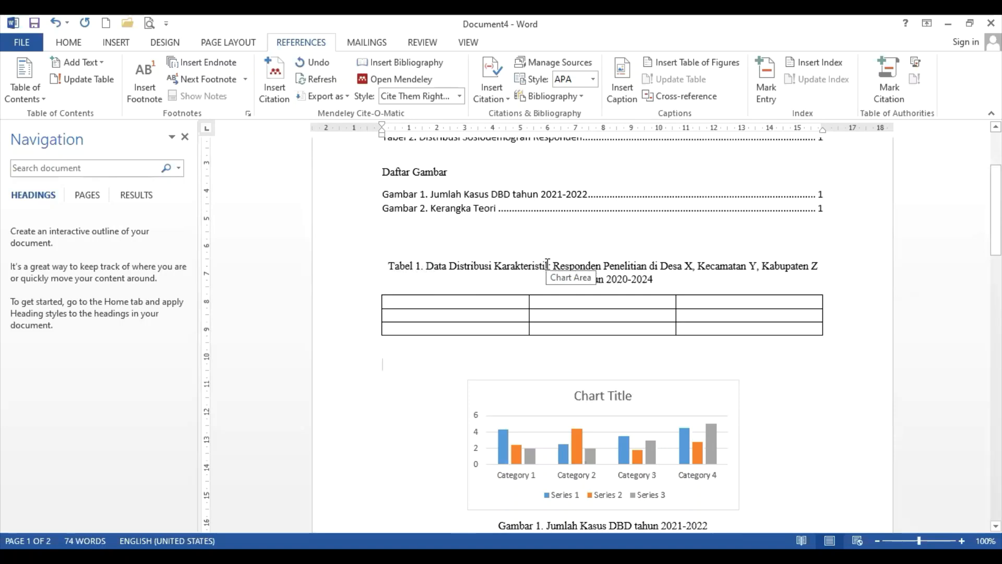
pyautogui.write('Tavel')
pyautogui.press('BackSpace')
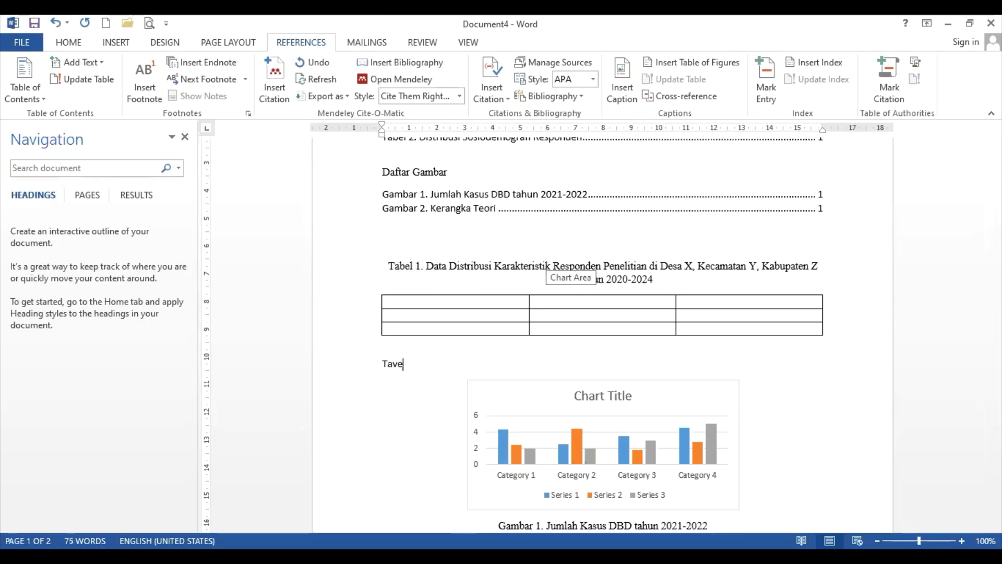
pyautogui.press('BackSpace')
pyautogui.press('BackSpace')
pyautogui.write('bel 1 menjelaskan tentang')
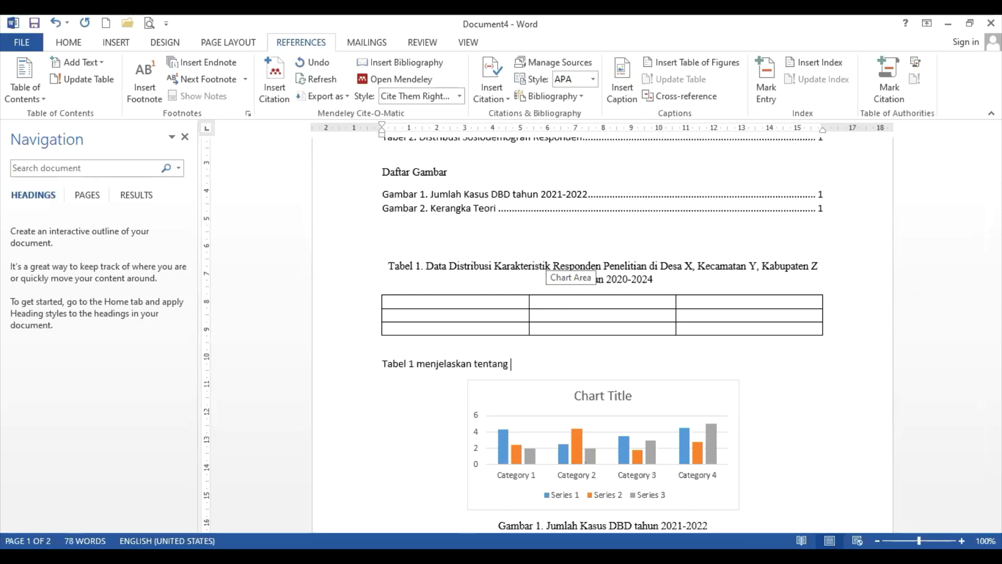
pyautogui.write(' ......')
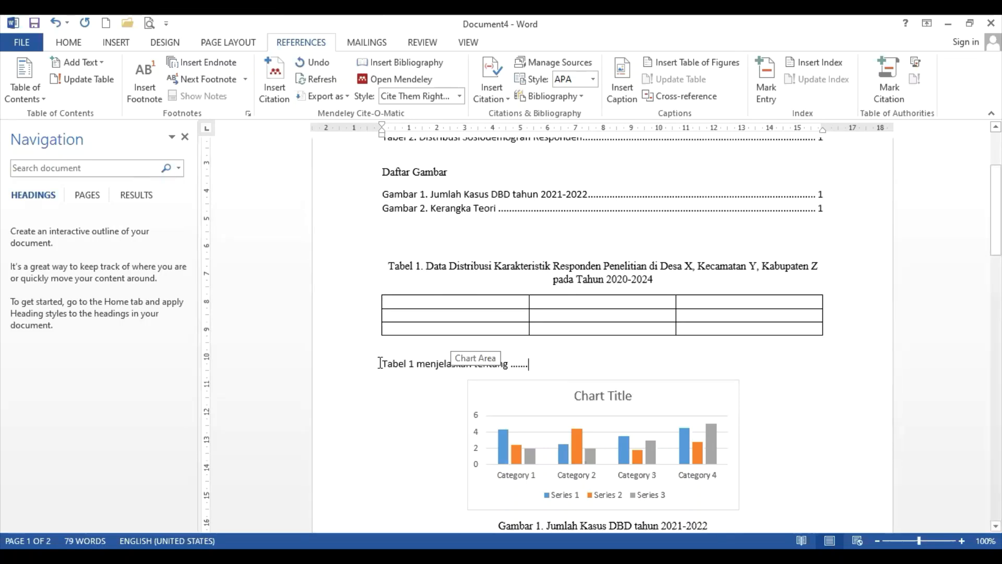
pyautogui.moveTo(380, 363); pyautogui.dragTo(418, 368)
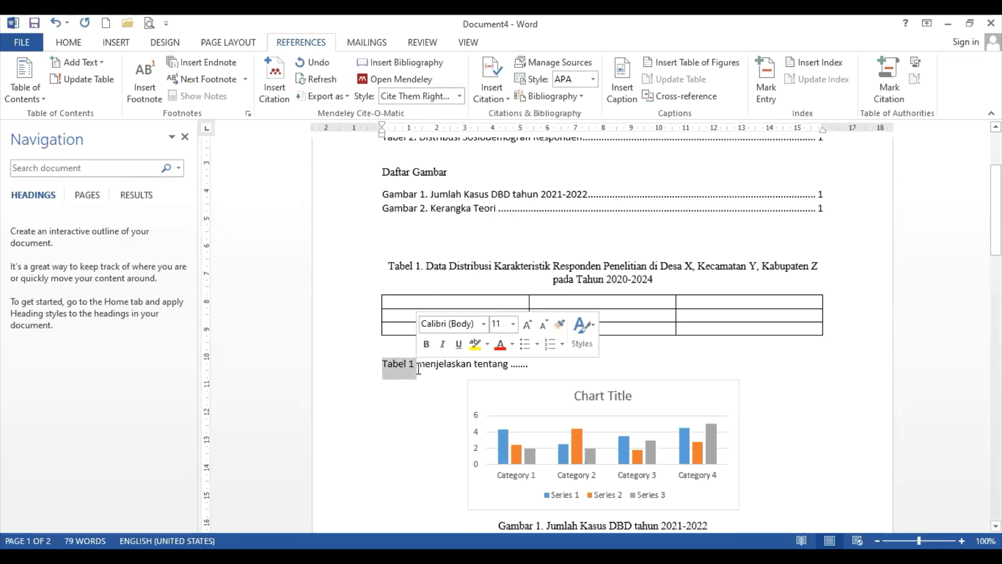
pyautogui.click(474, 362)
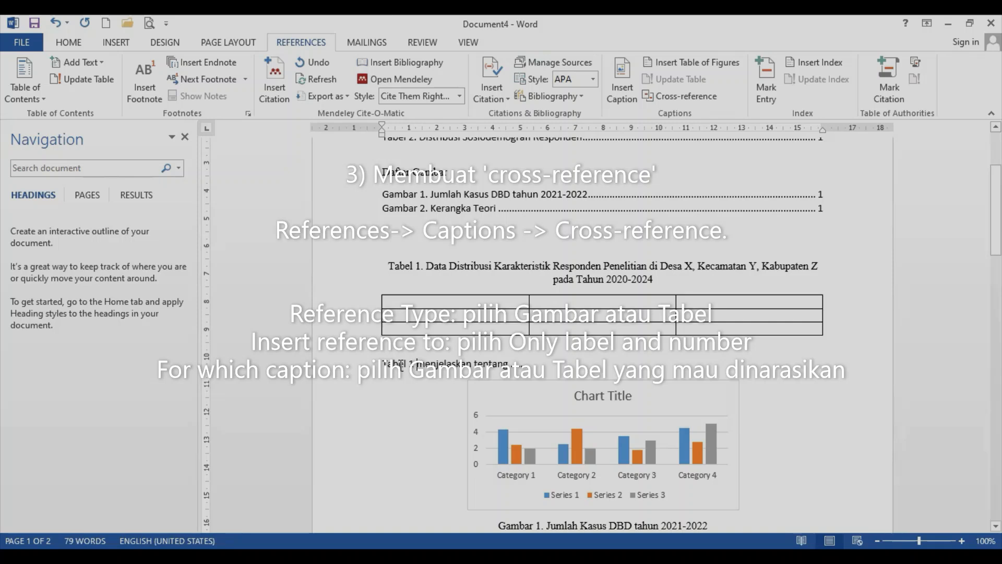
# Replace the typed 'Tabel 1' with a Tabel cross-reference showing only label and number
pyautogui.moveTo(415, 362); pyautogui.dragTo(382, 361)
pyautogui.press('Delete')
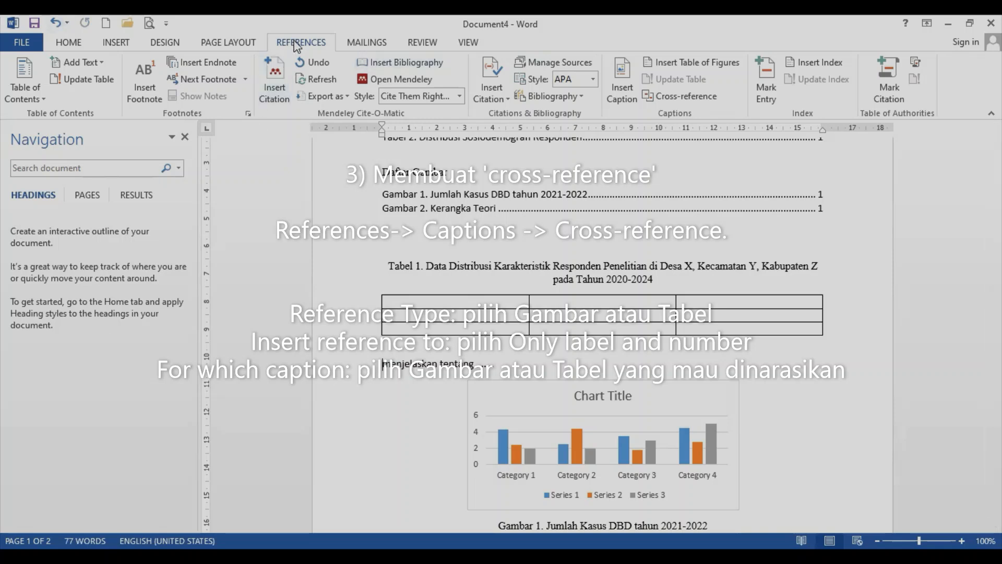
pyautogui.click(669, 100)
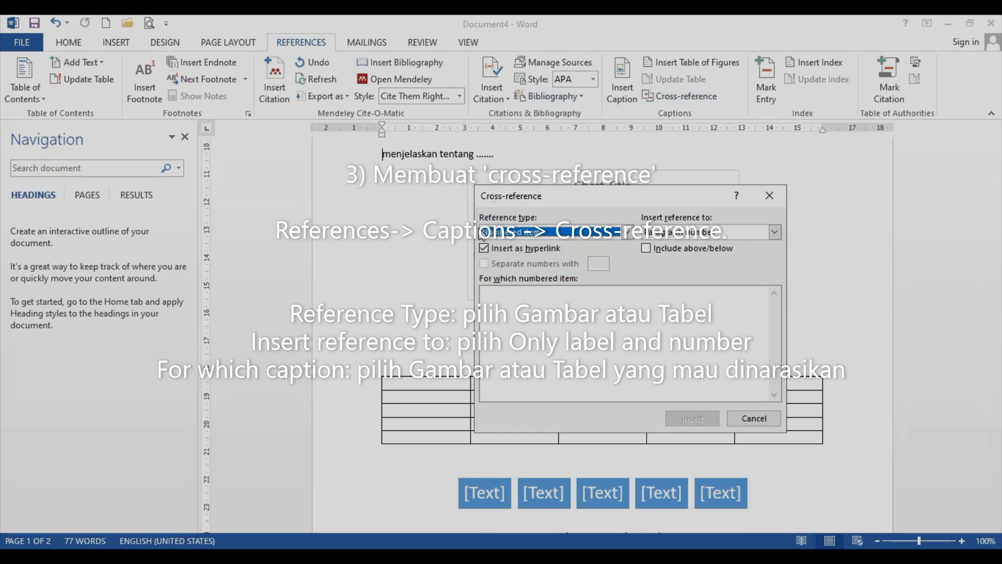
pyautogui.click(630, 233)
pyautogui.scroll(-2, 574, 271)
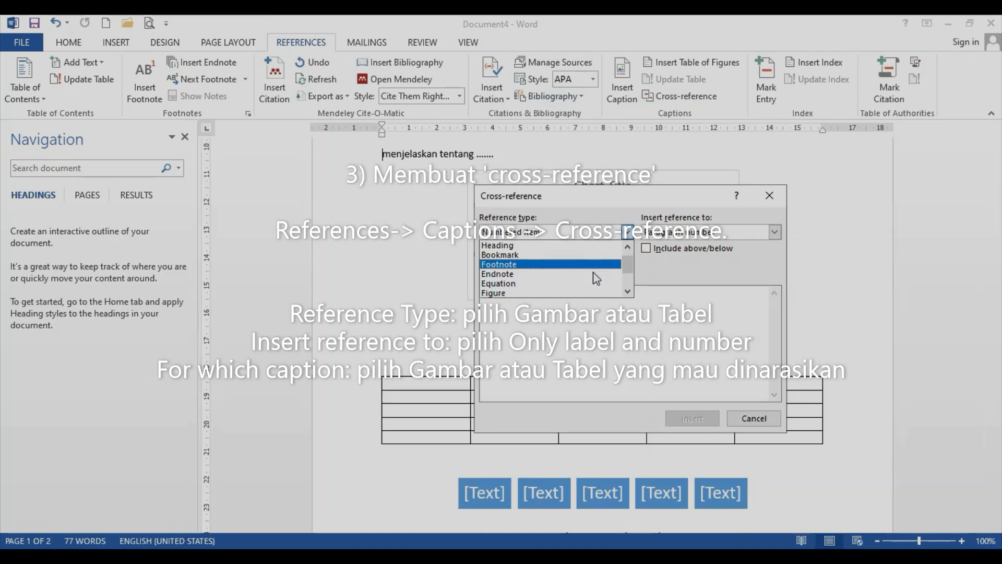
pyautogui.scroll(-1, 595, 278)
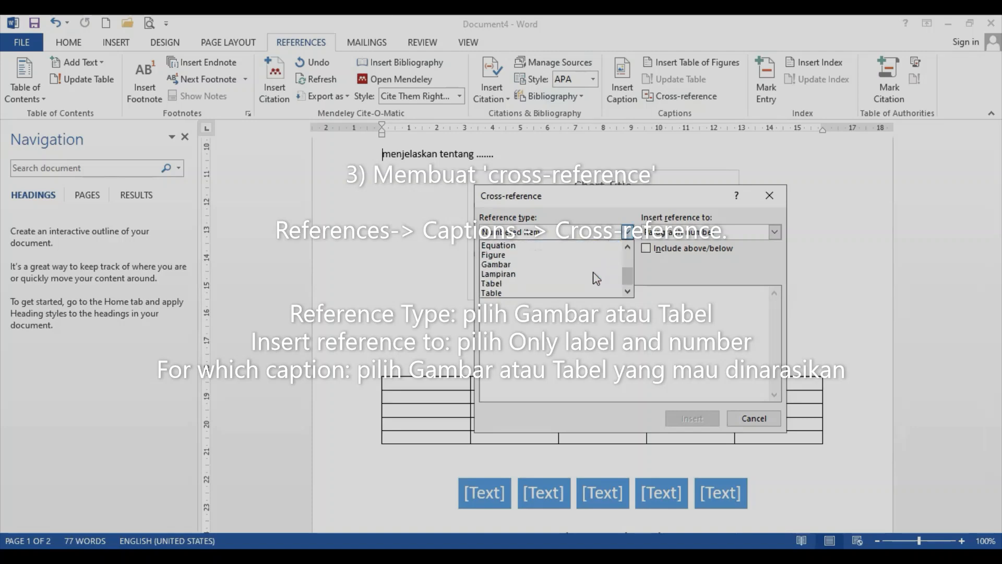
pyautogui.click(541, 284)
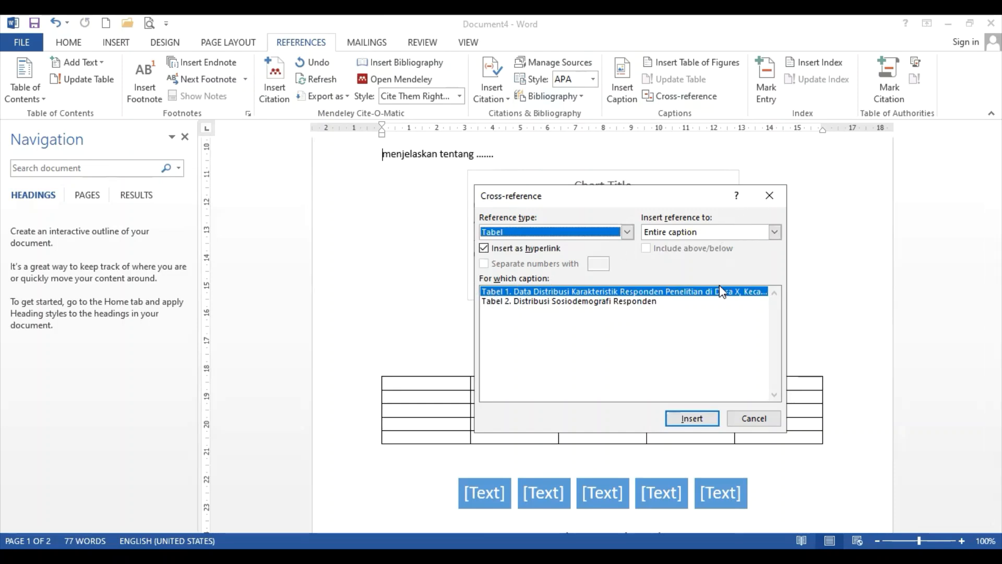
pyautogui.click(775, 232)
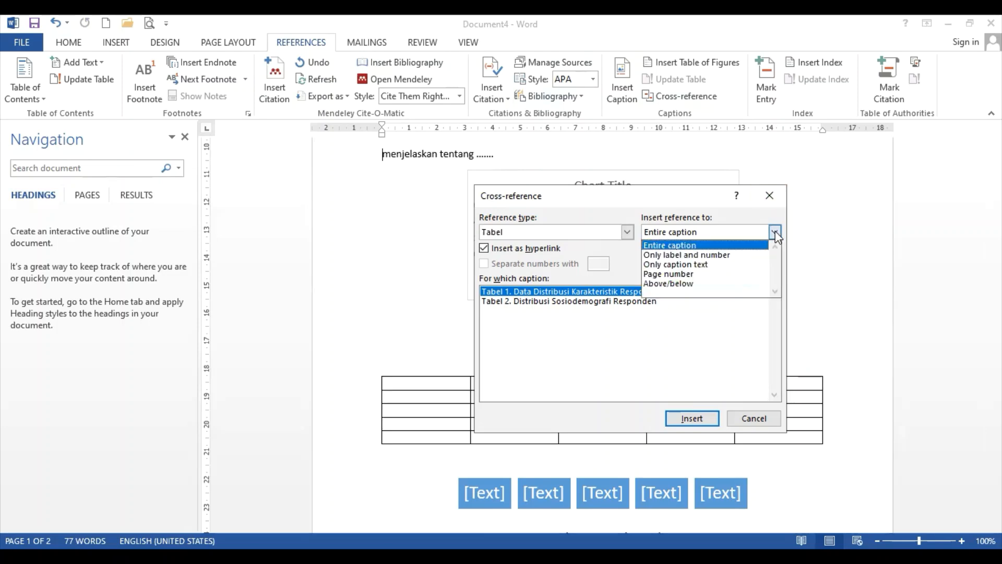
pyautogui.click(733, 256)
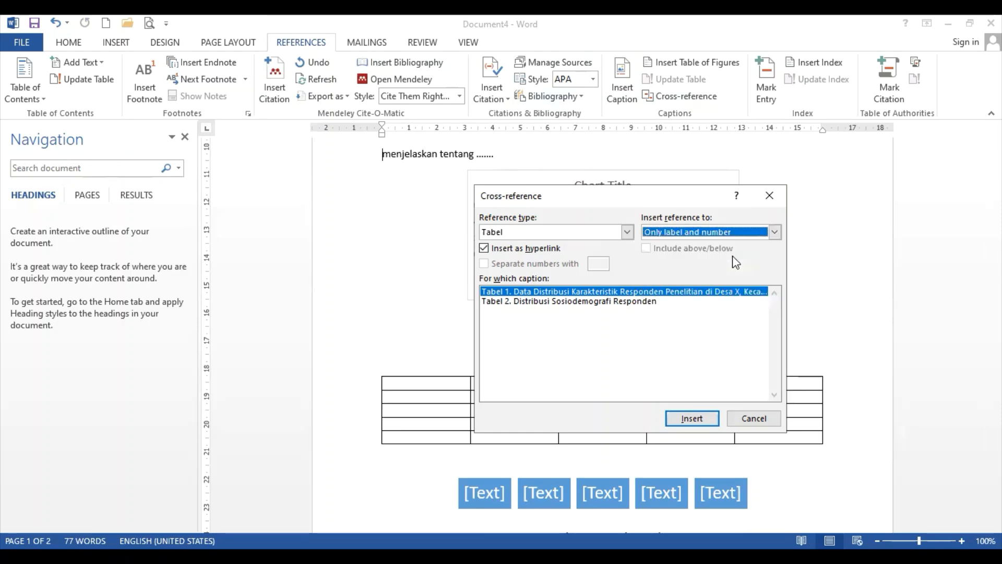
pyautogui.press('Return')
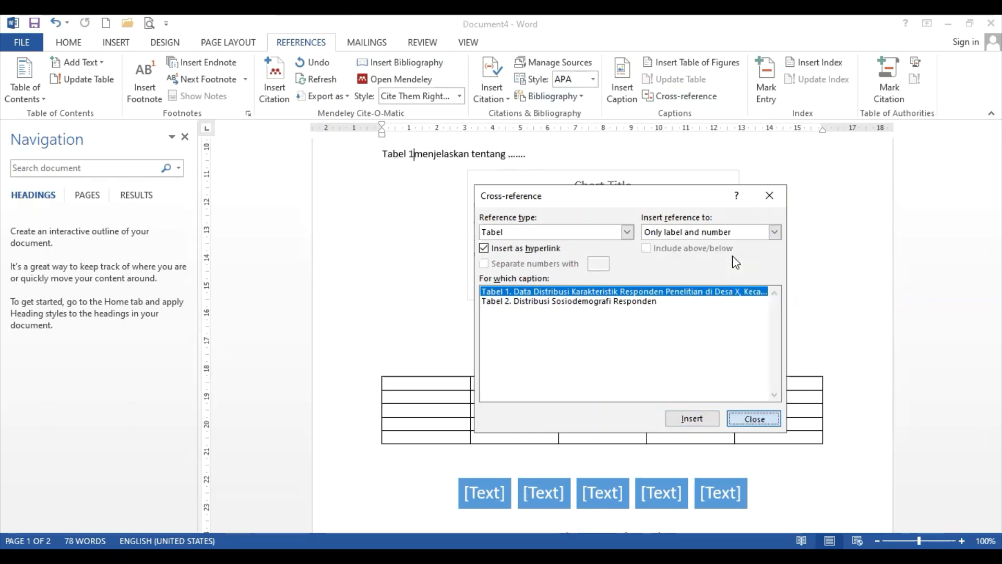
pyautogui.press('Escape')
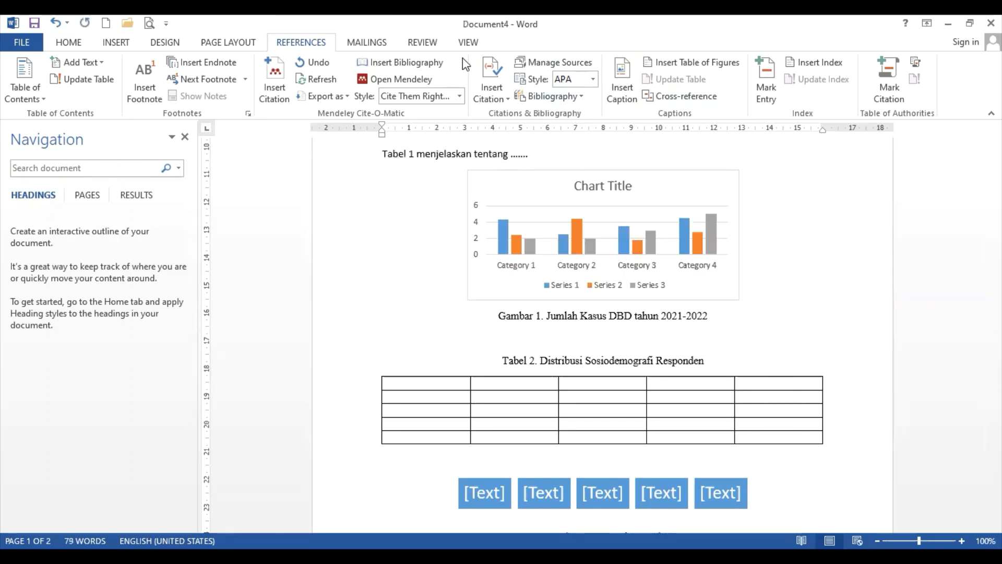
# Start a new paragraph right after the Gambar 1 caption
pyautogui.scroll(2, 509, 188)
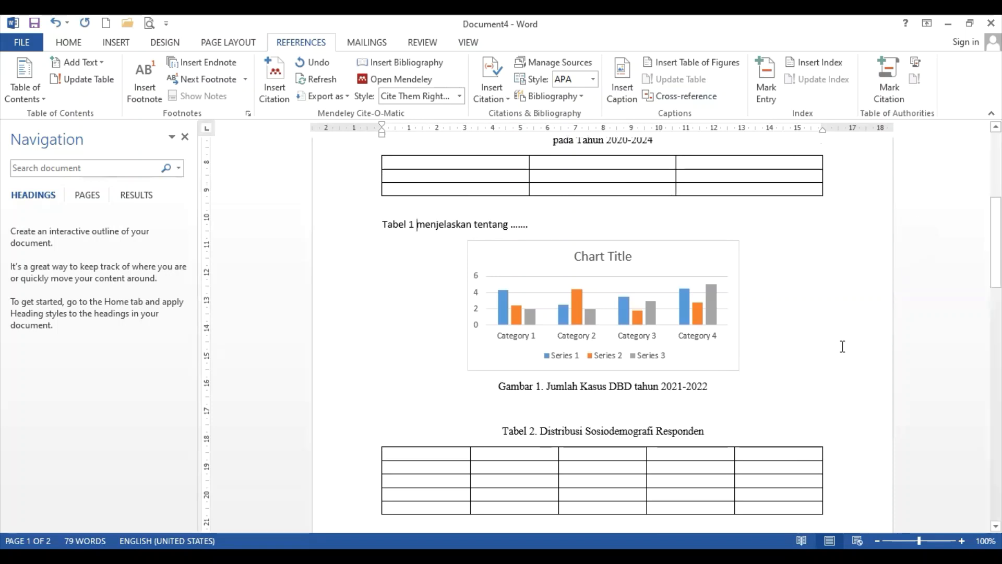
pyautogui.click(794, 384)
pyautogui.press('Return')
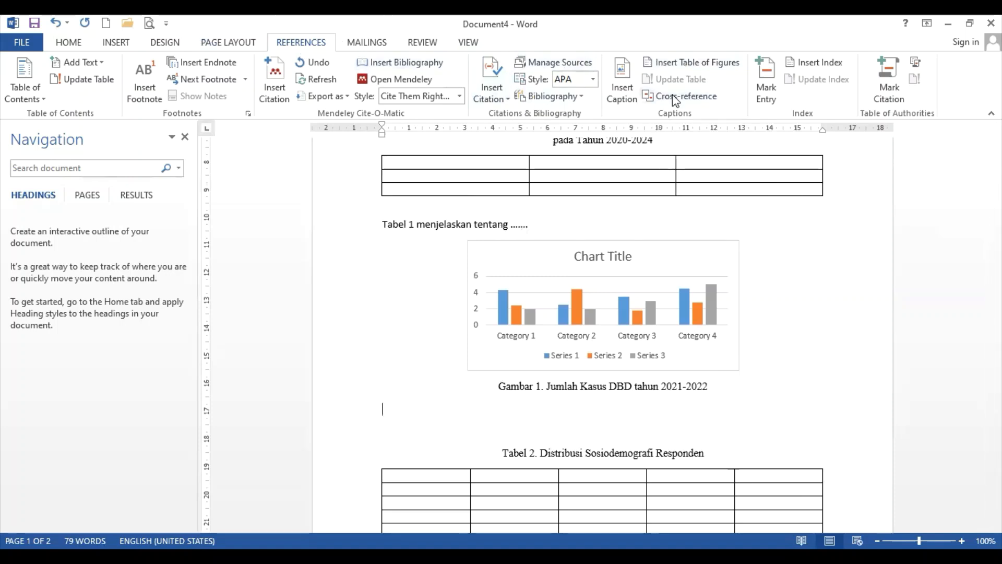
# Insert a cross-reference to Gambar 1 showing only label and number
pyautogui.click(709, 98)
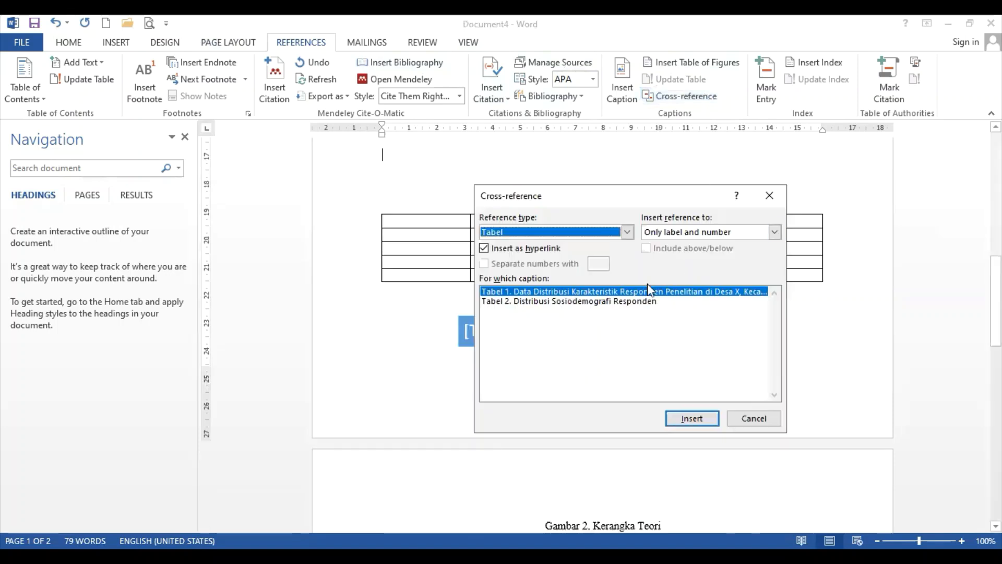
pyautogui.click(627, 232)
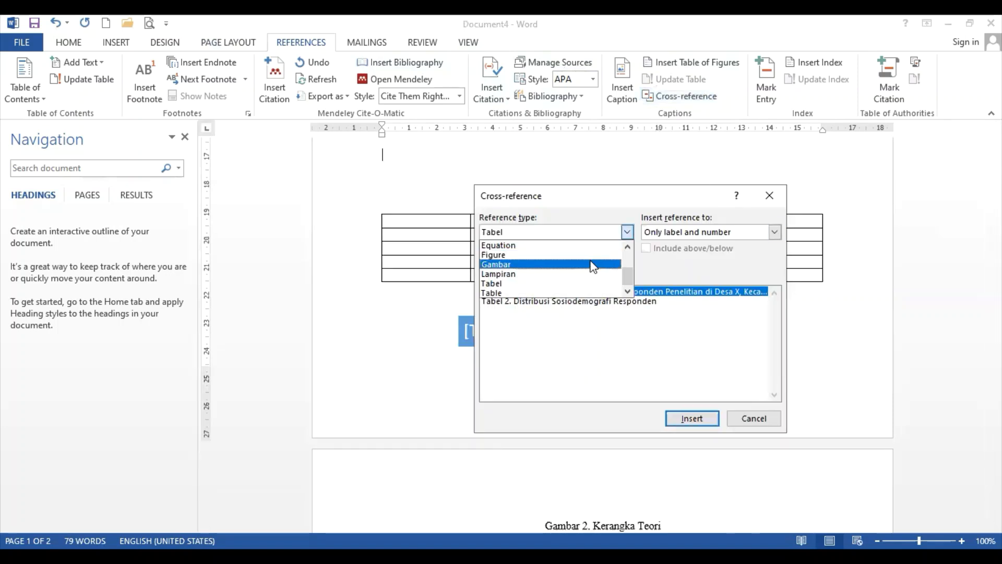
pyautogui.click(593, 264)
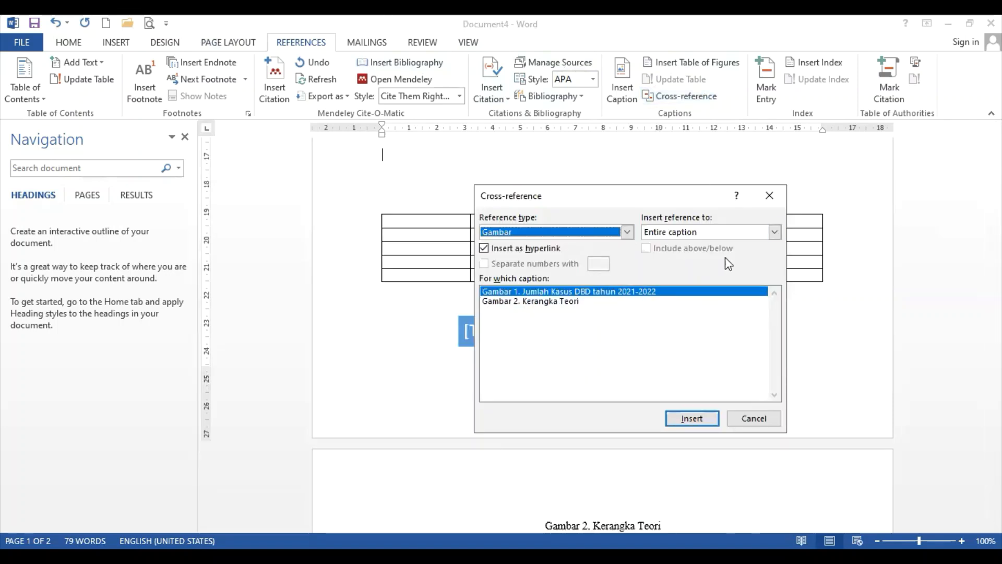
pyautogui.click(774, 232)
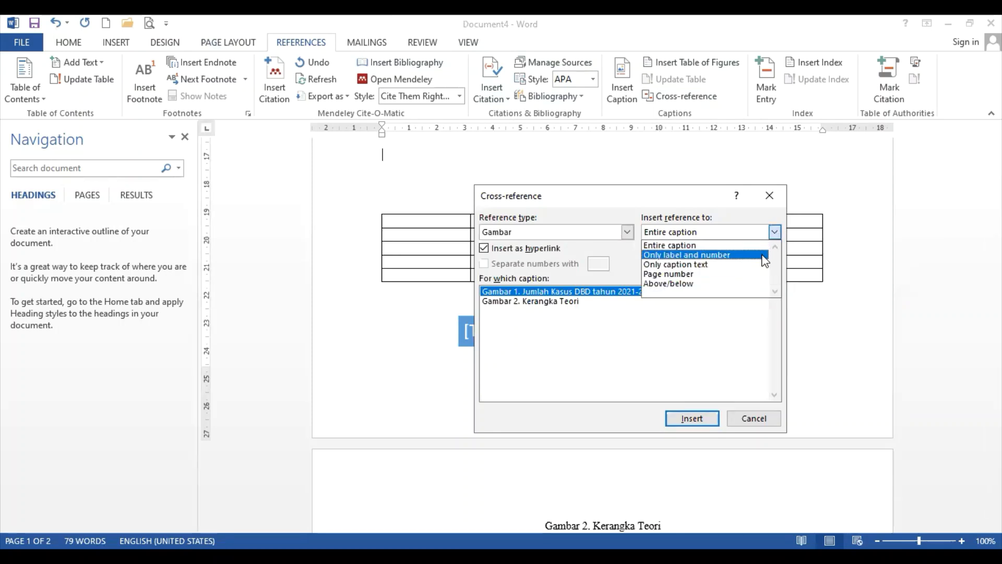
pyautogui.click(763, 256)
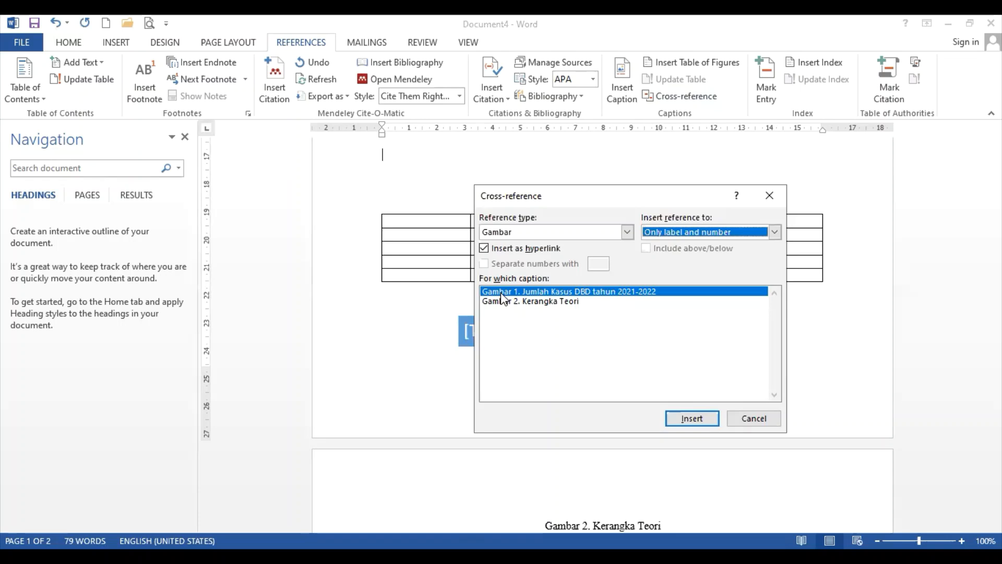
pyautogui.doubleClick(501, 294)
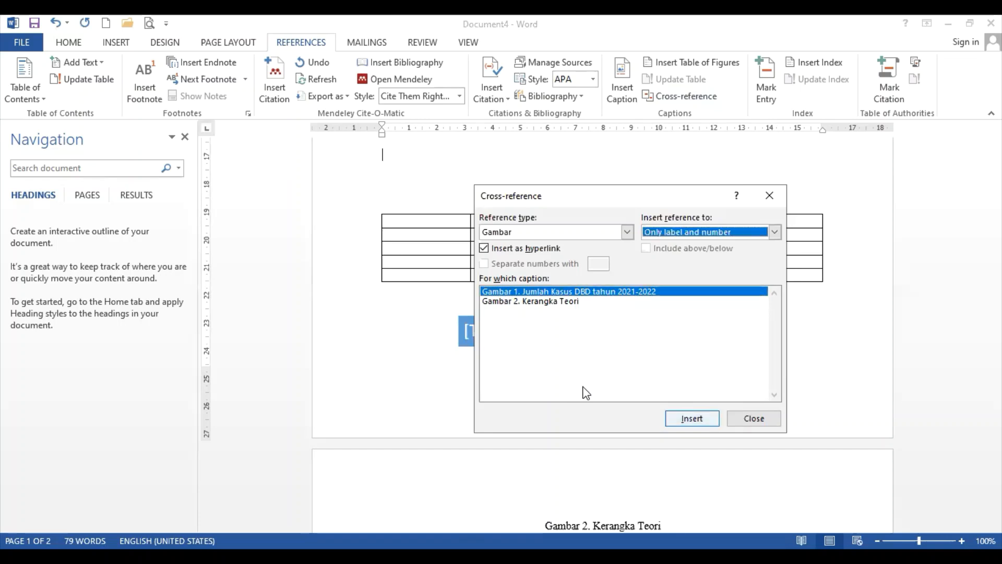
pyautogui.press('Escape')
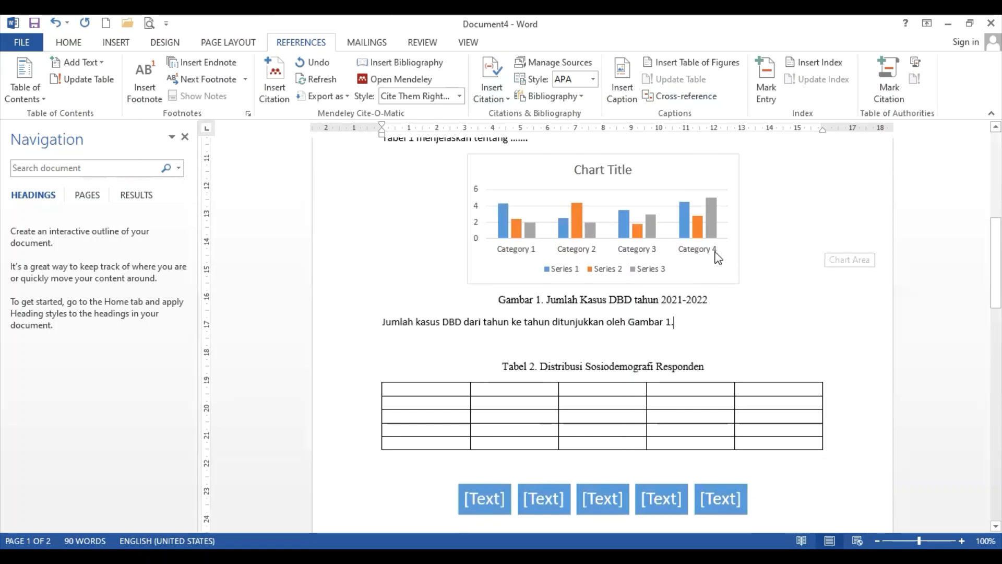
pyautogui.scroll(3, 711, 284)
# Cut the Kerangka Teori diagram together with its Gambar 2 caption
pyautogui.scroll(-1, 710, 318)
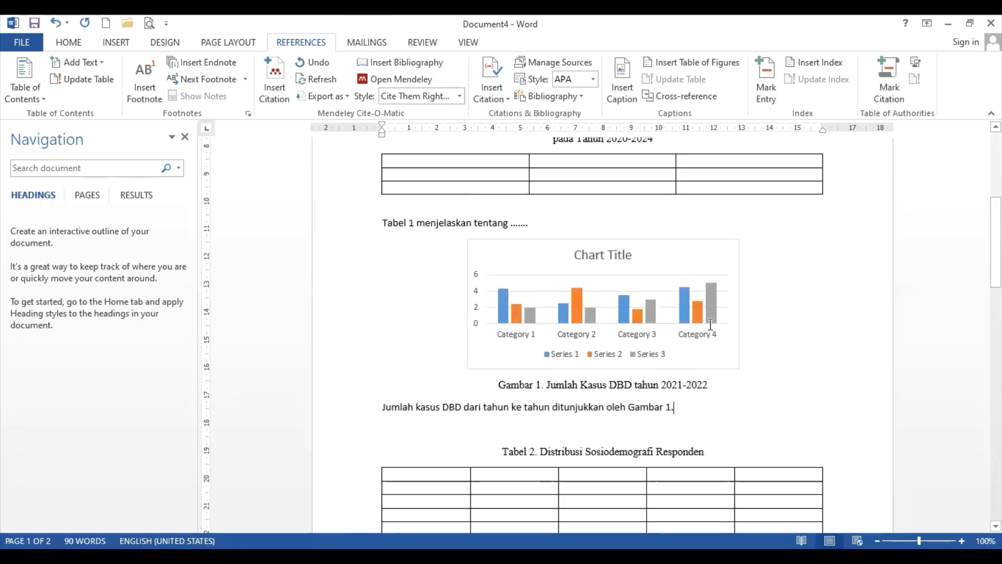
pyautogui.scroll(-3, 711, 324)
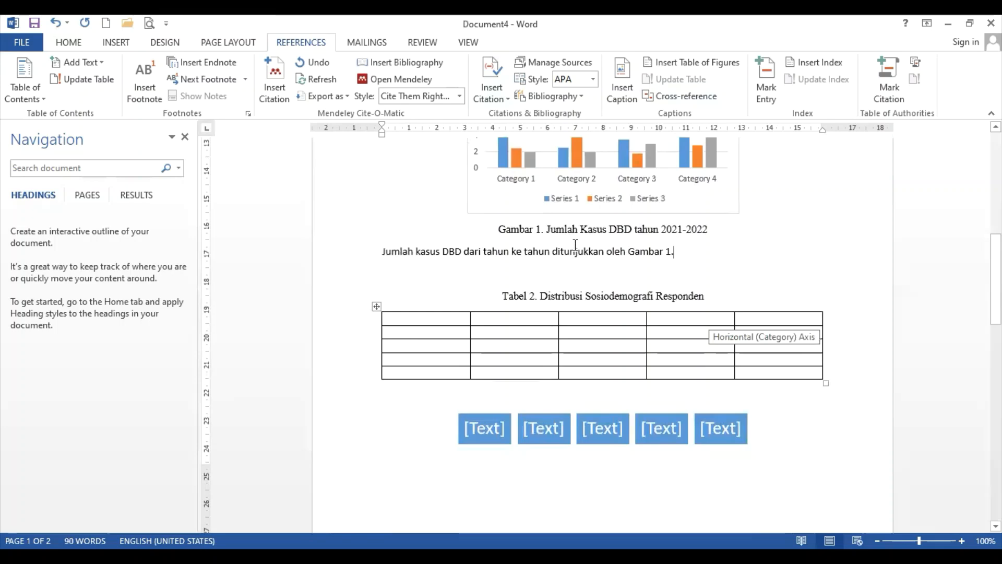
pyautogui.scroll(3, 655, 248)
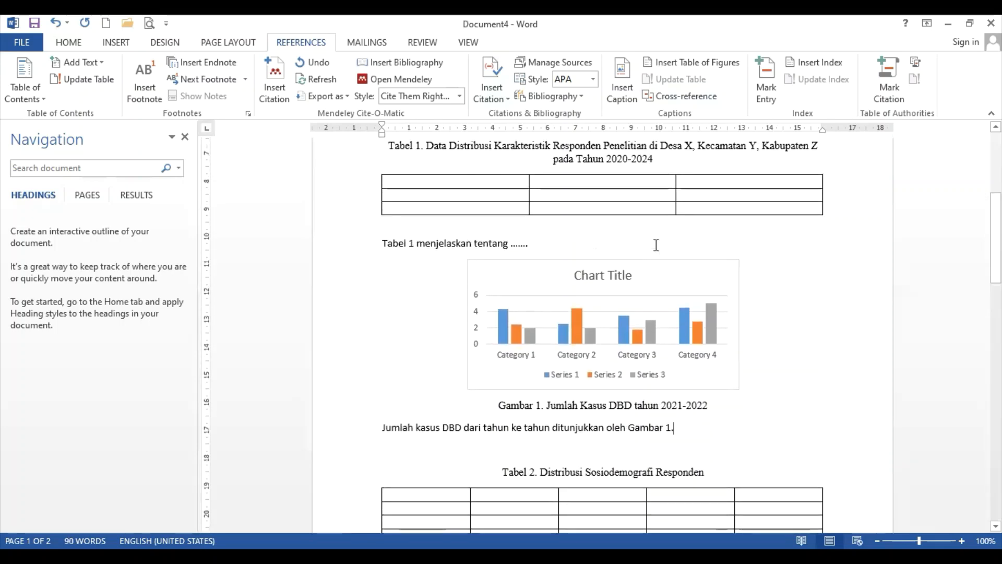
pyautogui.scroll(-6, 577, 291)
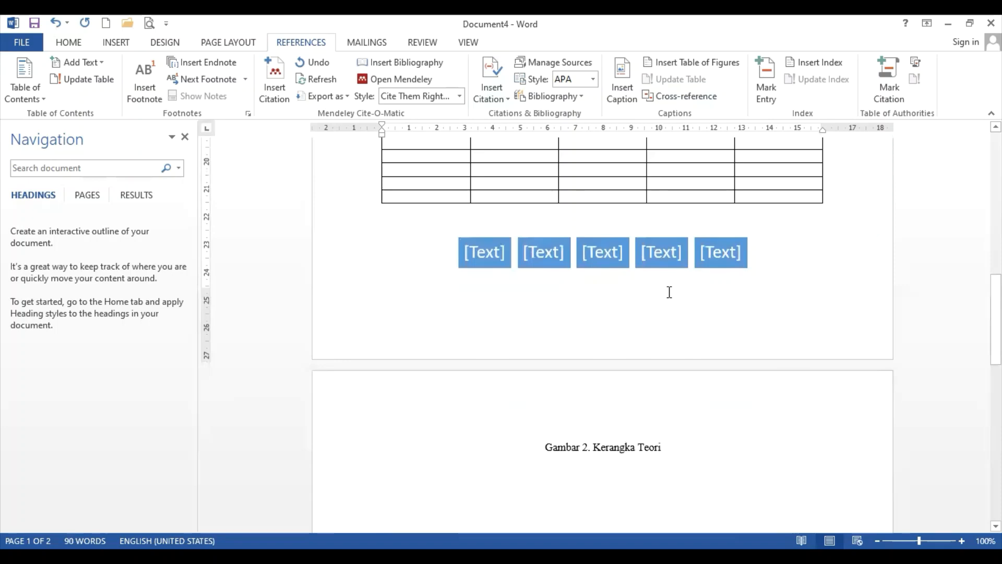
pyautogui.scroll(6, 669, 292)
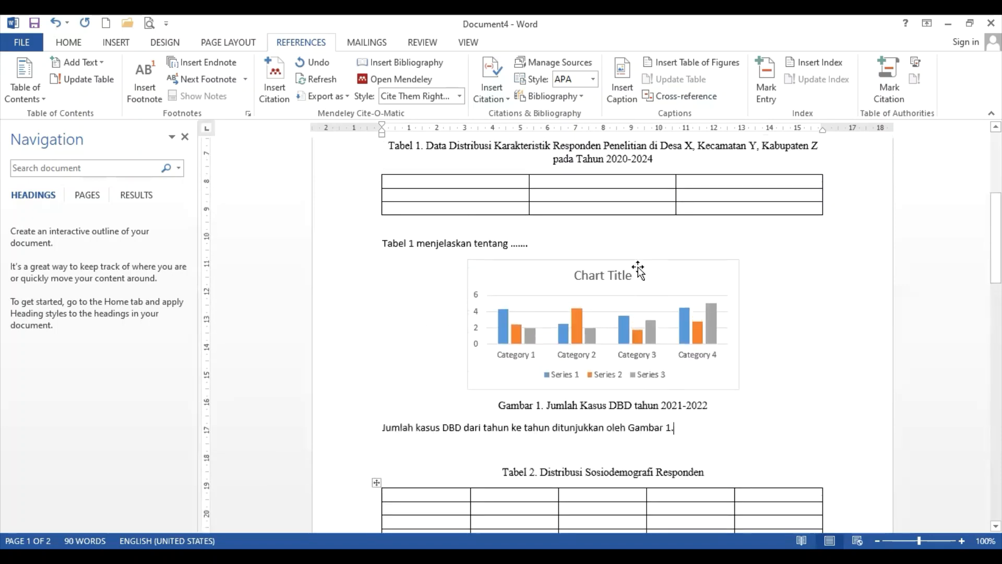
pyautogui.scroll(-7, 641, 271)
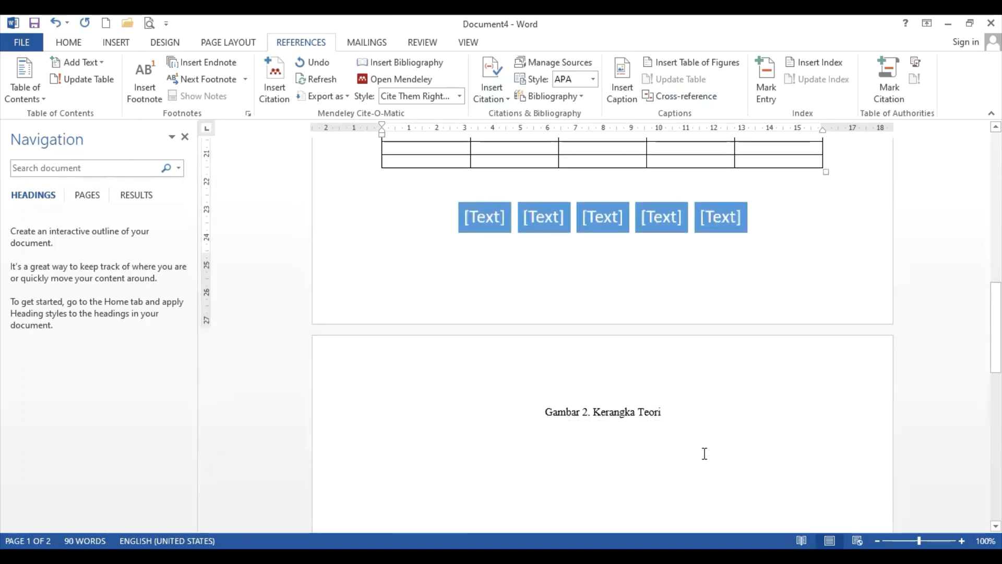
pyautogui.moveTo(704, 453); pyautogui.dragTo(386, 226)
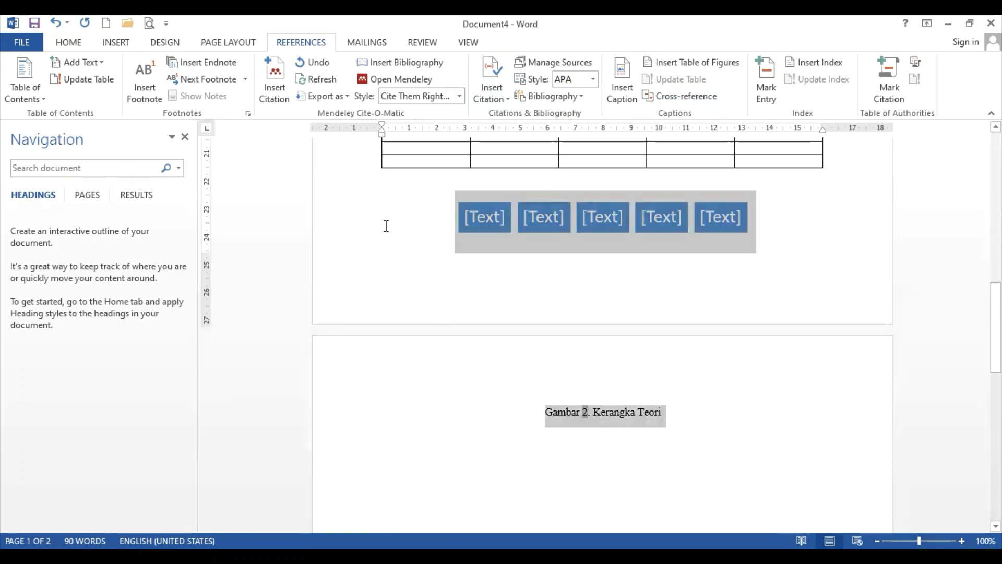
pyautogui.press('Delete')
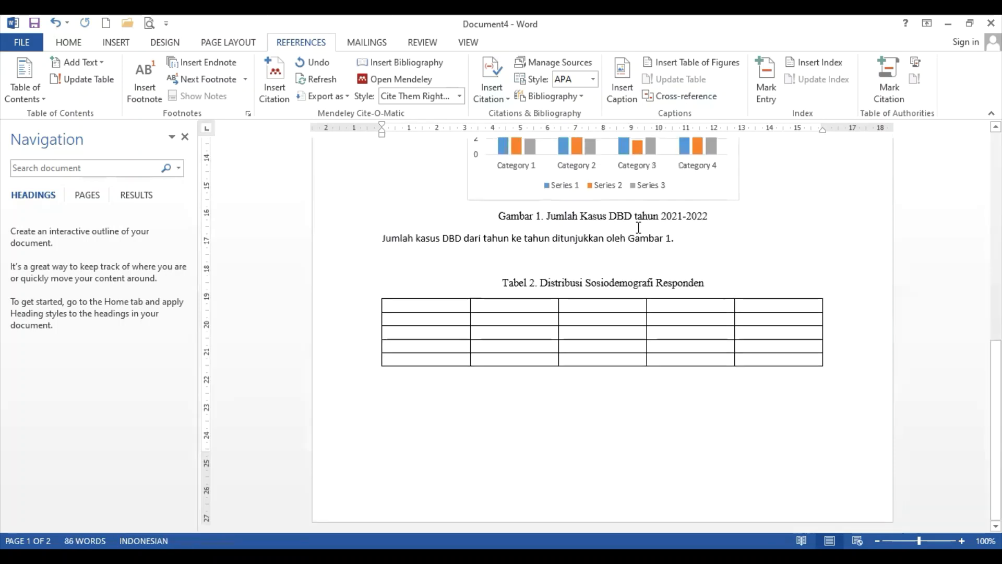
# Paste the diagram and caption on a new line after the Tabel 1 sentence, above the chart
pyautogui.scroll(2, 637, 231)
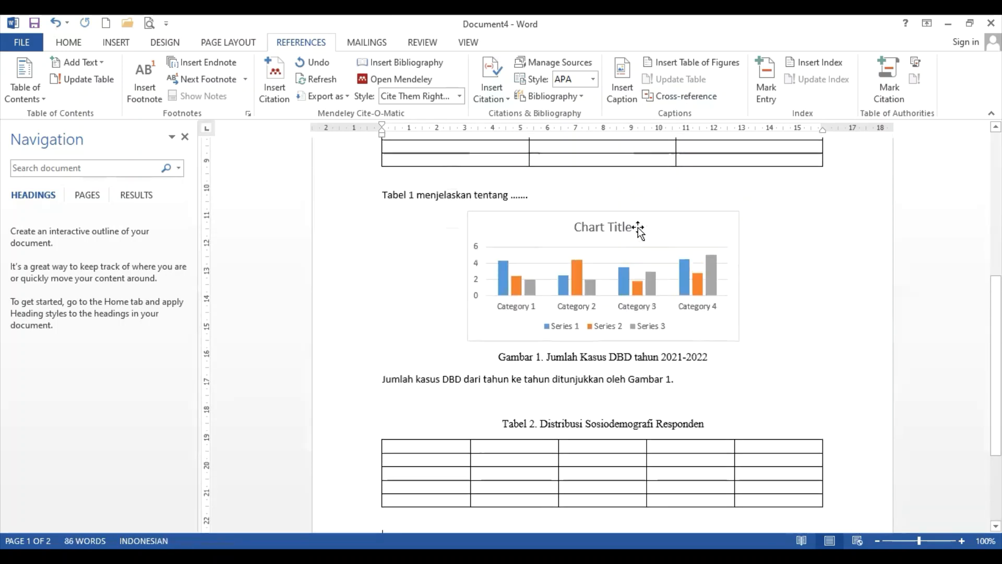
pyautogui.click(386, 175)
pyautogui.press('Return')
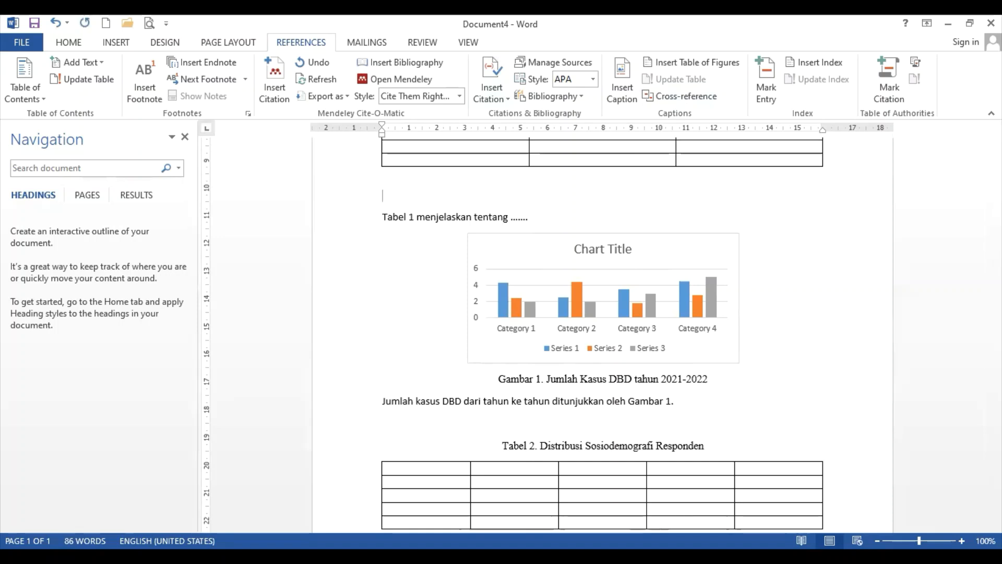
pyautogui.press('Delete')
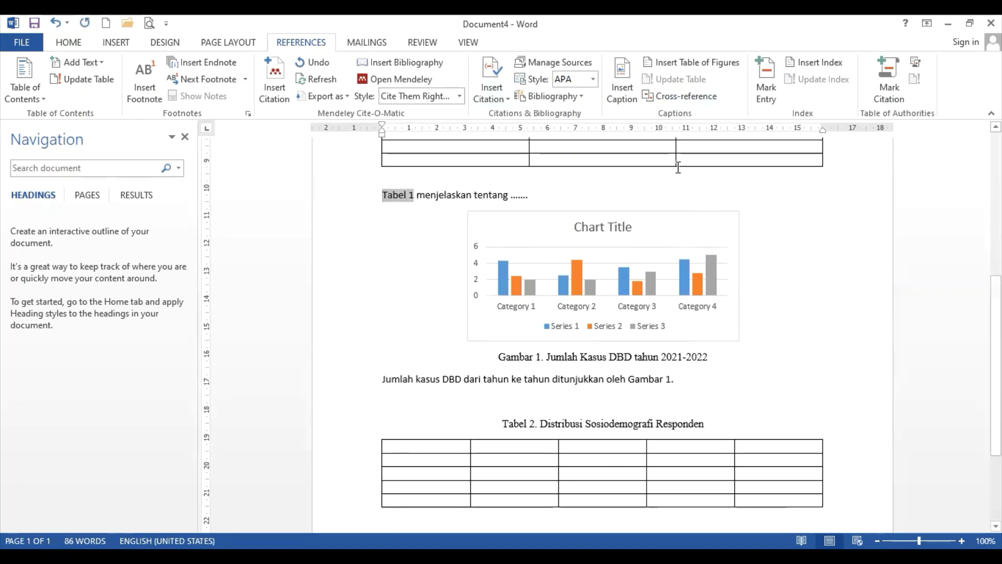
pyautogui.click(642, 206)
pyautogui.press('Return')
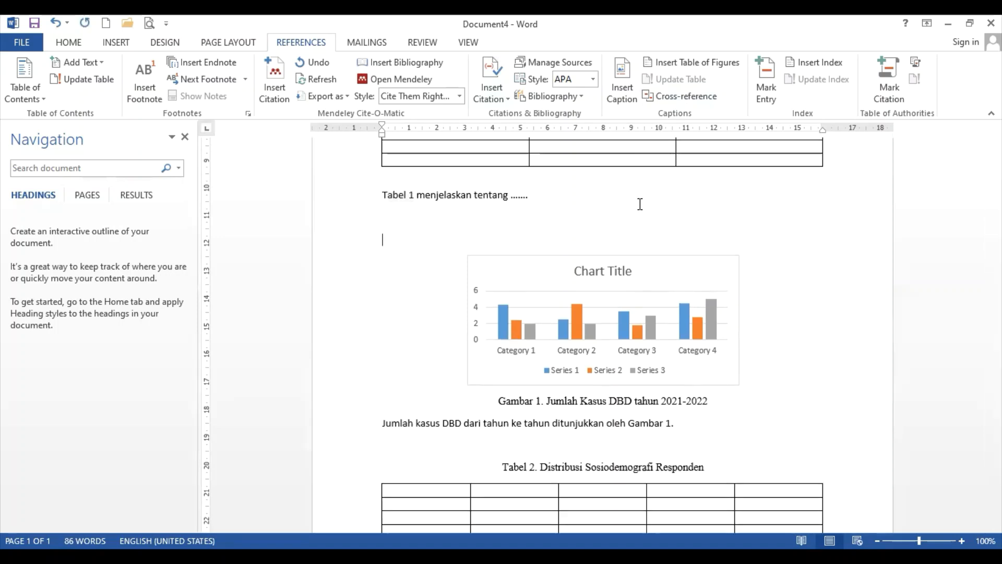
pyautogui.hotkey('ctrl', 'v')
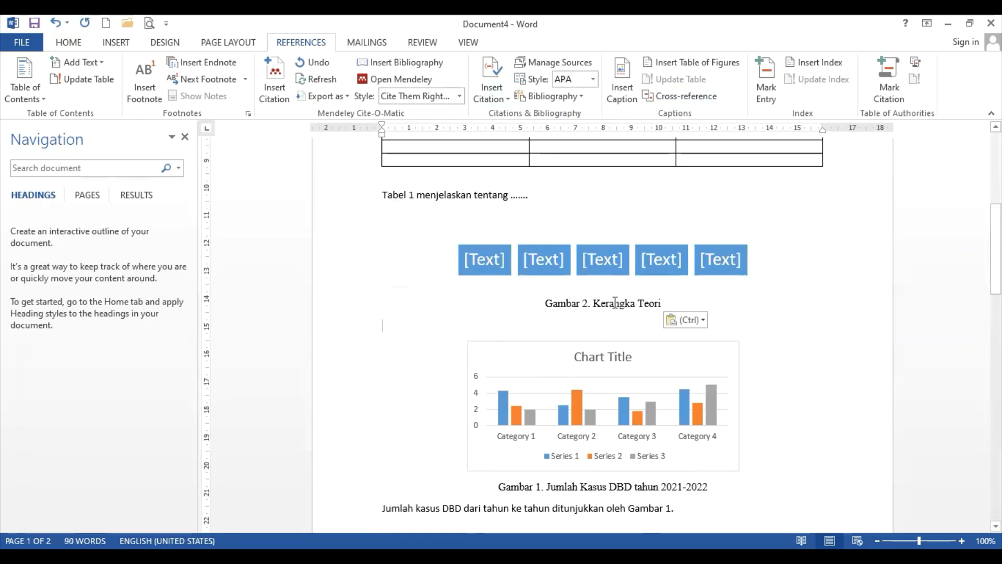
pyautogui.scroll(-2, 861, 329)
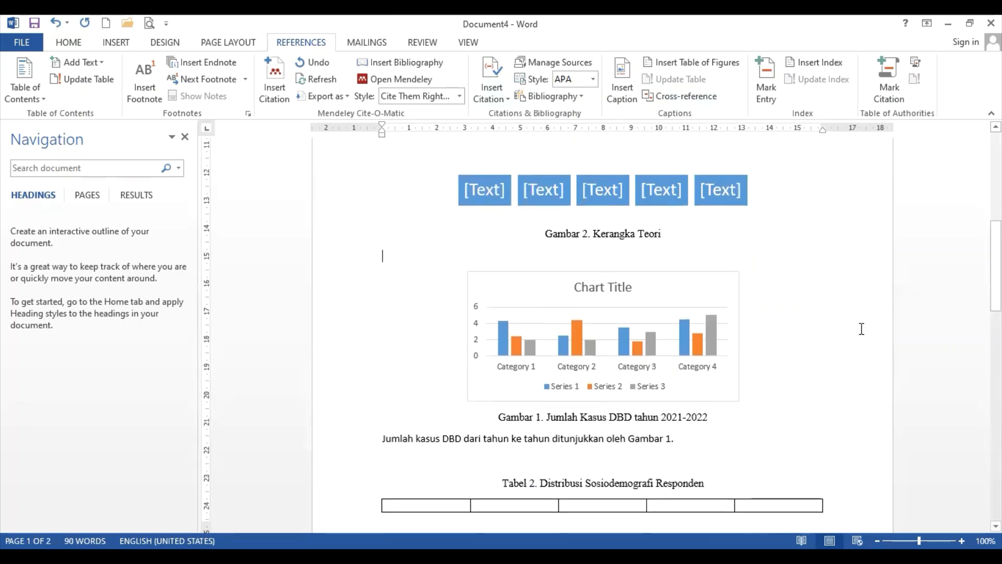
pyautogui.scroll(2, 861, 329)
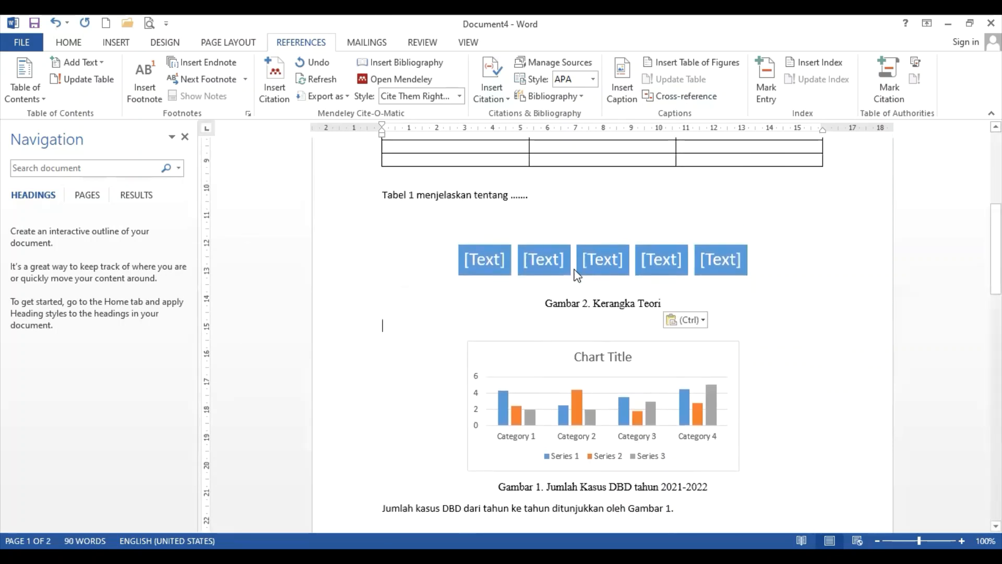
pyautogui.scroll(4, 597, 312)
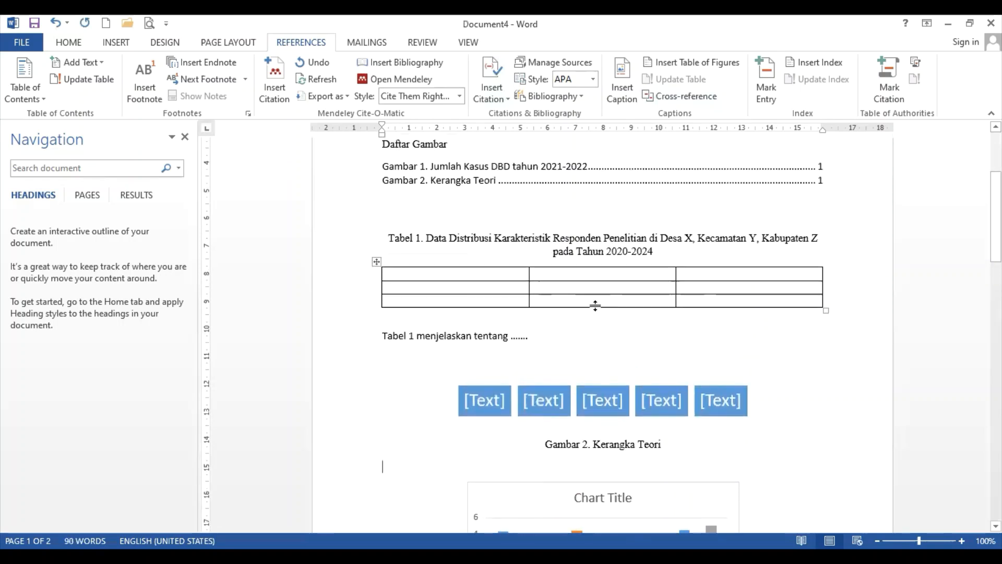
pyautogui.scroll(-2, 640, 268)
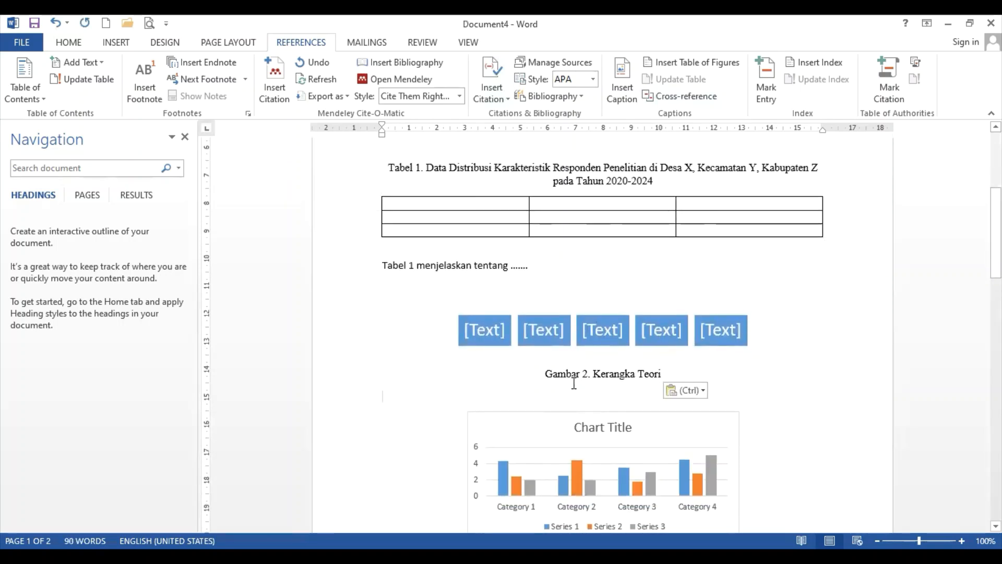
# Update every field in the whole document, rebuilding the entire figure list, so Kerangka Teori becomes Gambar 1
pyautogui.scroll(-3, 576, 373)
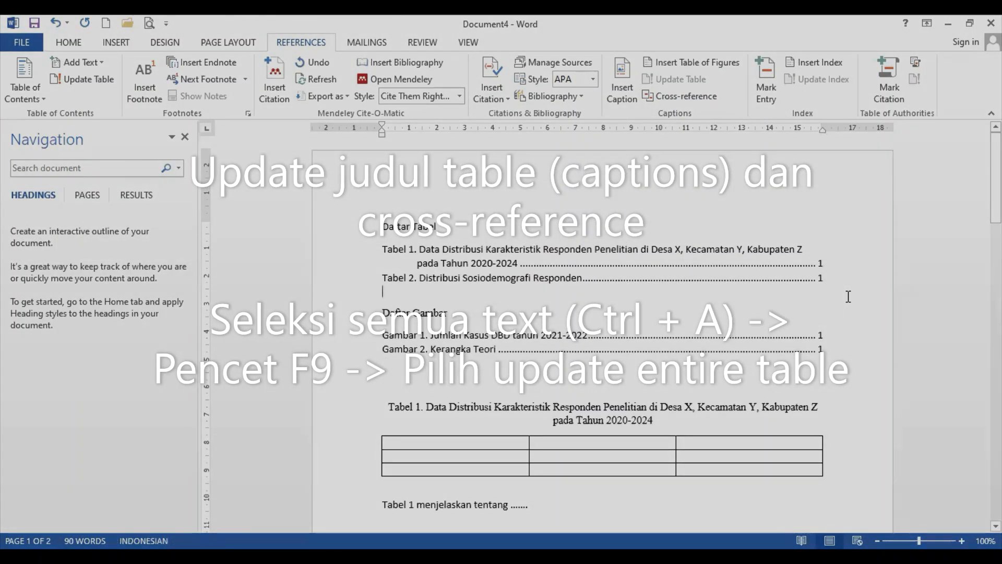
pyautogui.hotkey('ctrl', 'a')
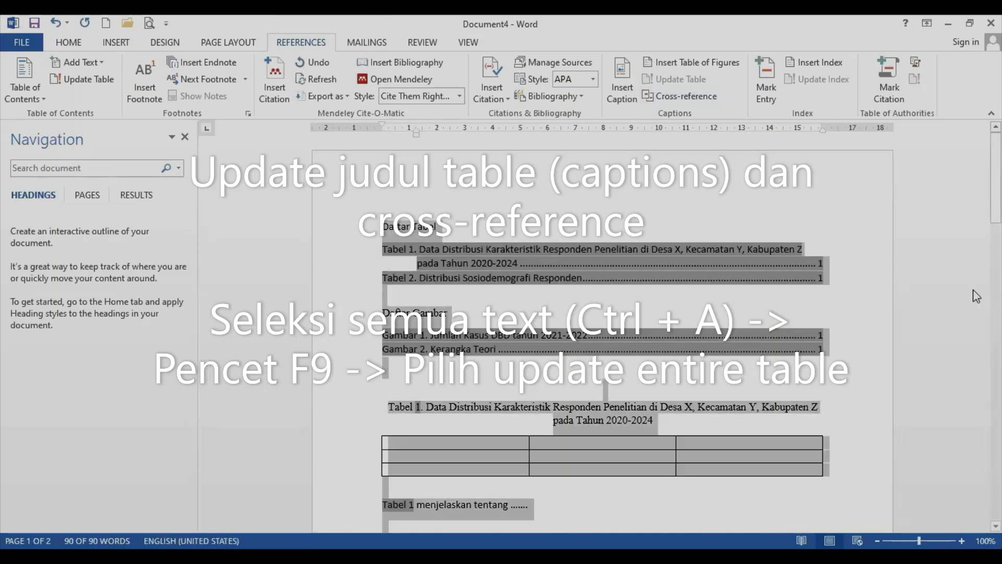
pyautogui.scroll(-15, 750, 306)
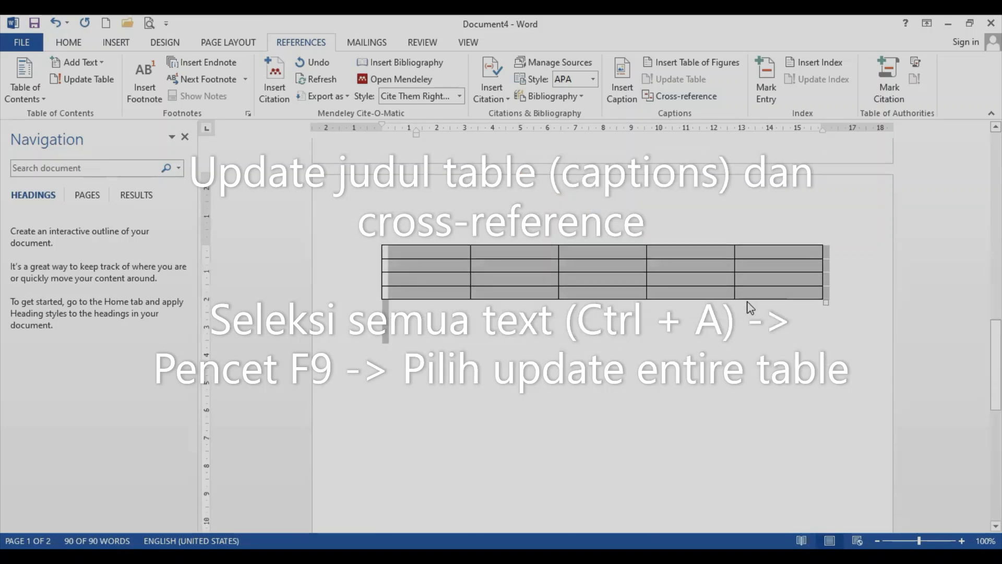
pyautogui.scroll(10, 750, 307)
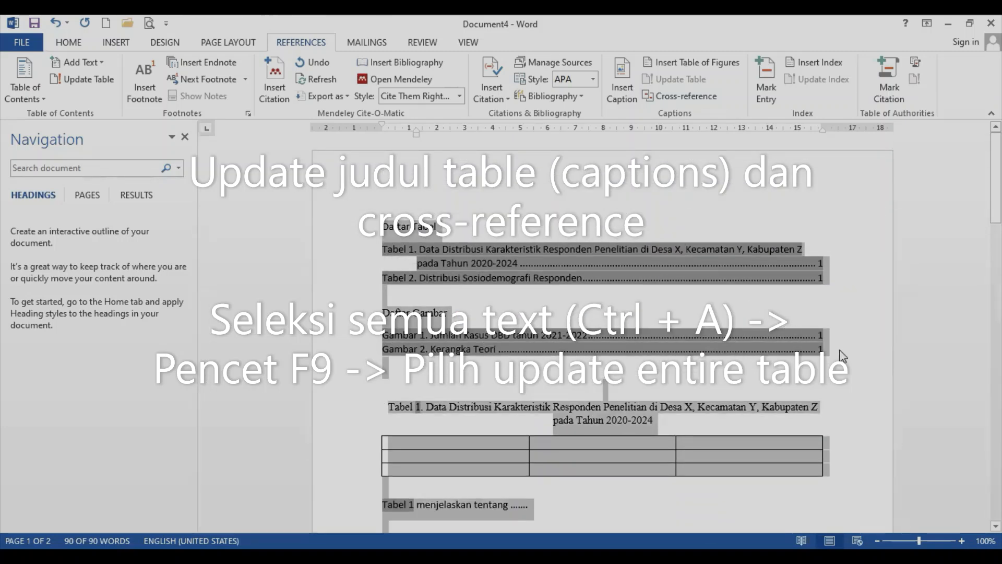
pyautogui.press('F9')
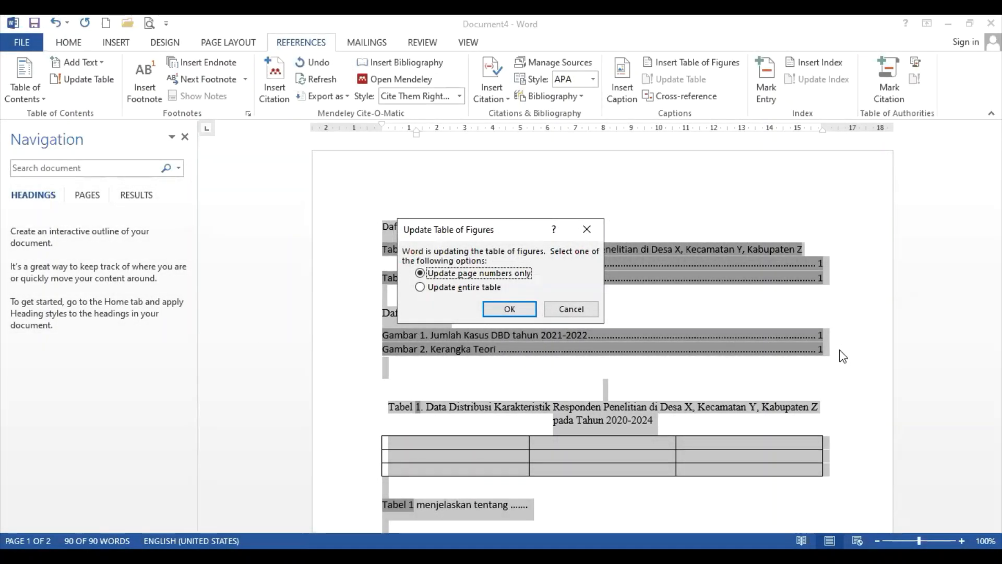
pyautogui.click(441, 290)
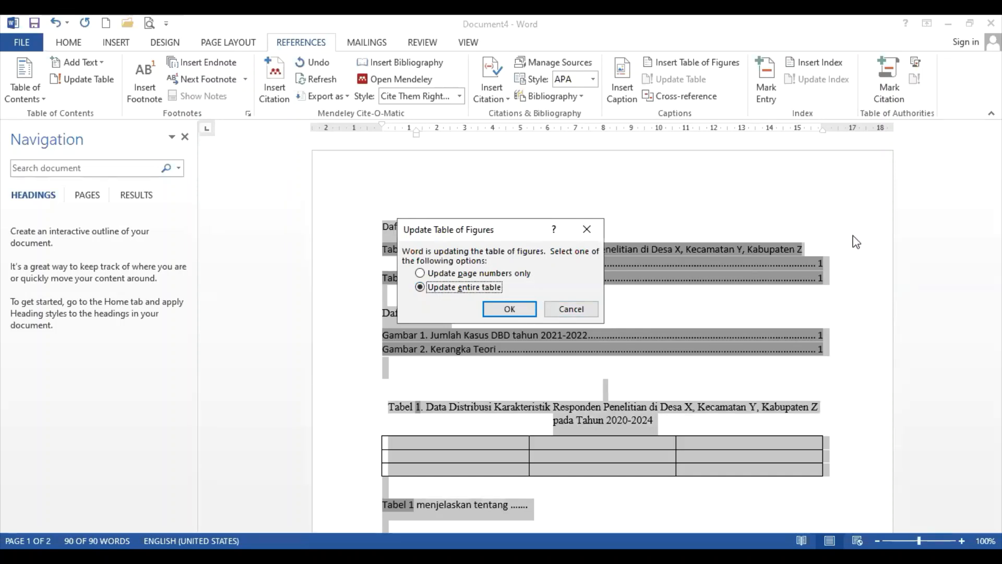
pyautogui.press('Return')
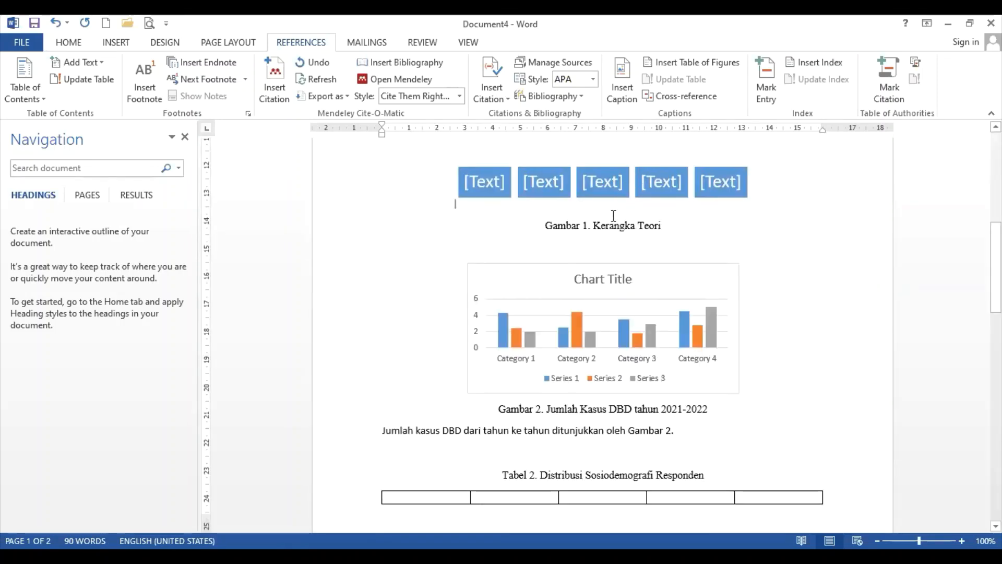
# Rebuild the entire Daftar Gambar list so Kerangka Teori is listed first as Gambar 1
pyautogui.scroll(-3, 608, 225)
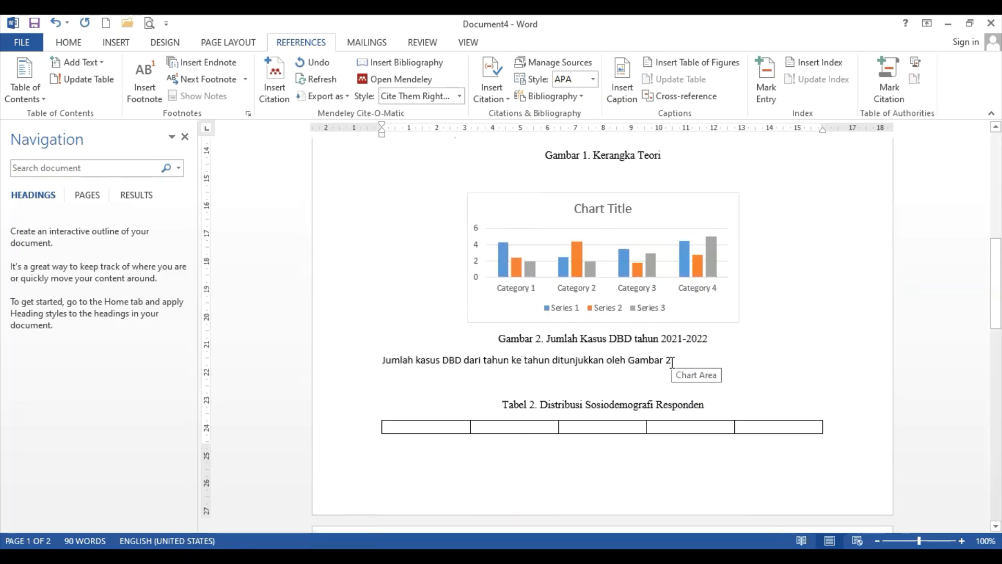
pyautogui.scroll(6, 671, 365)
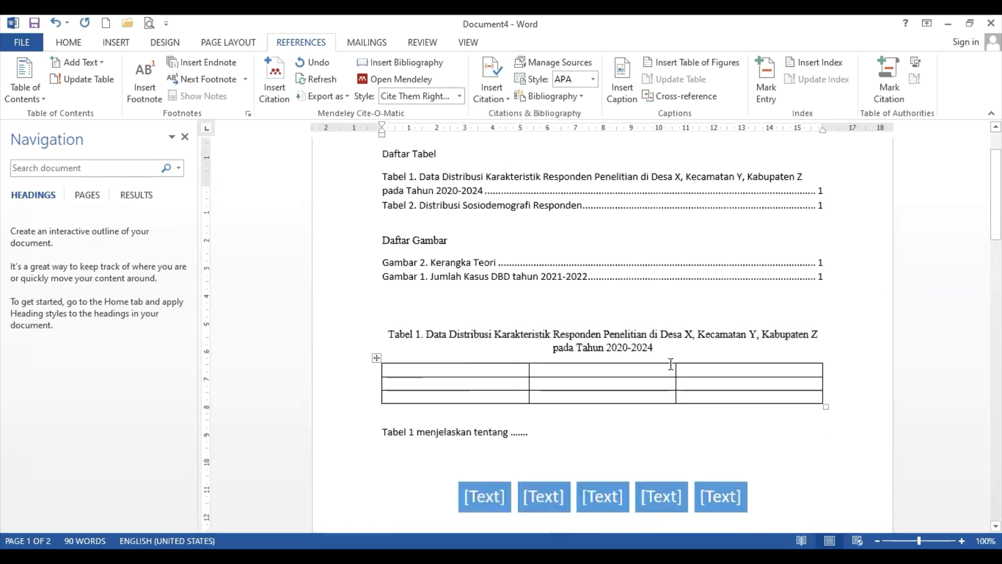
pyautogui.scroll(1, 670, 363)
pyautogui.click(391, 334)
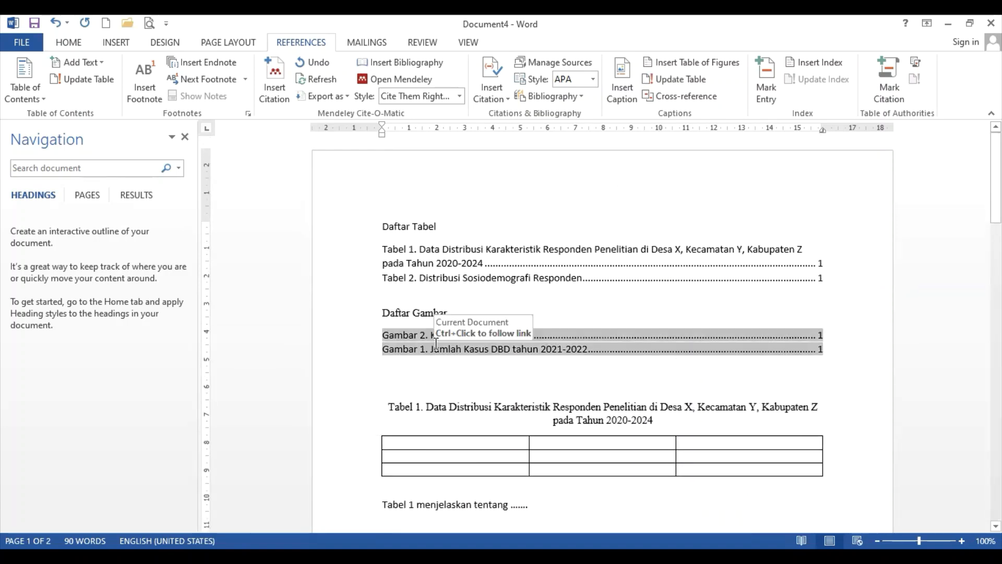
pyautogui.click(689, 84)
pyautogui.click(472, 286)
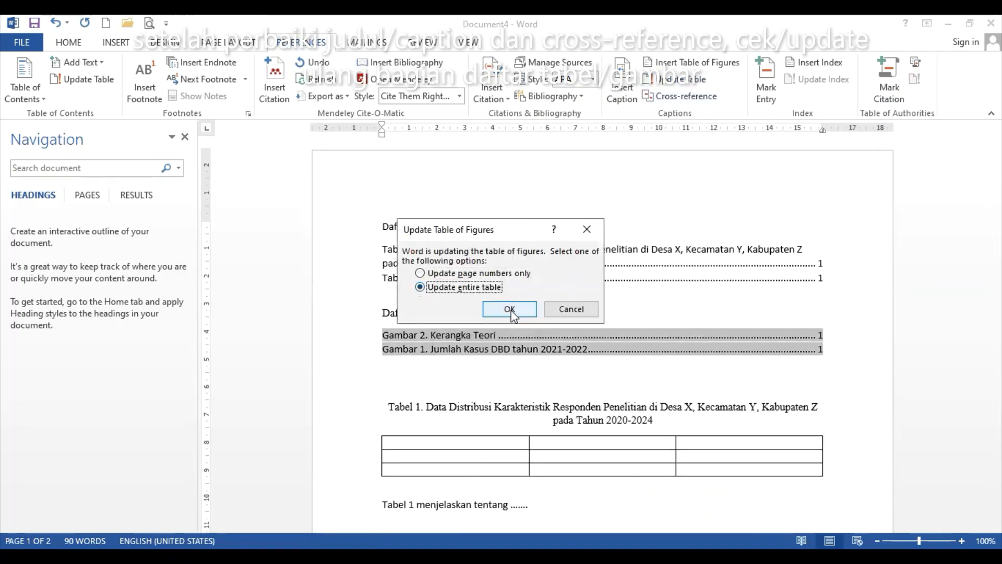
pyautogui.click(510, 309)
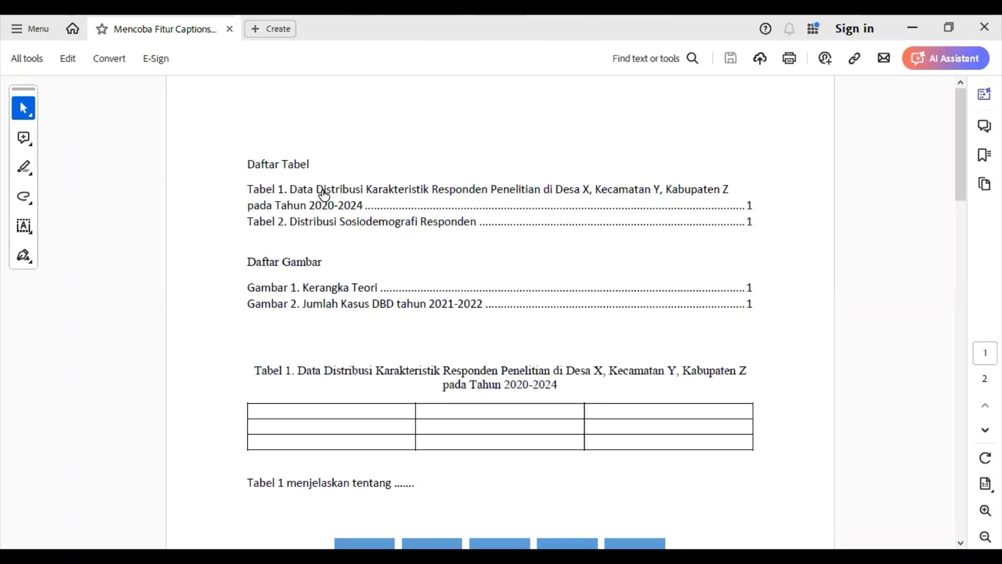
# In the PDF, follow the Tabel 2 entry in Daftar Tabel to check it reaches its caption
pyautogui.click(319, 225)
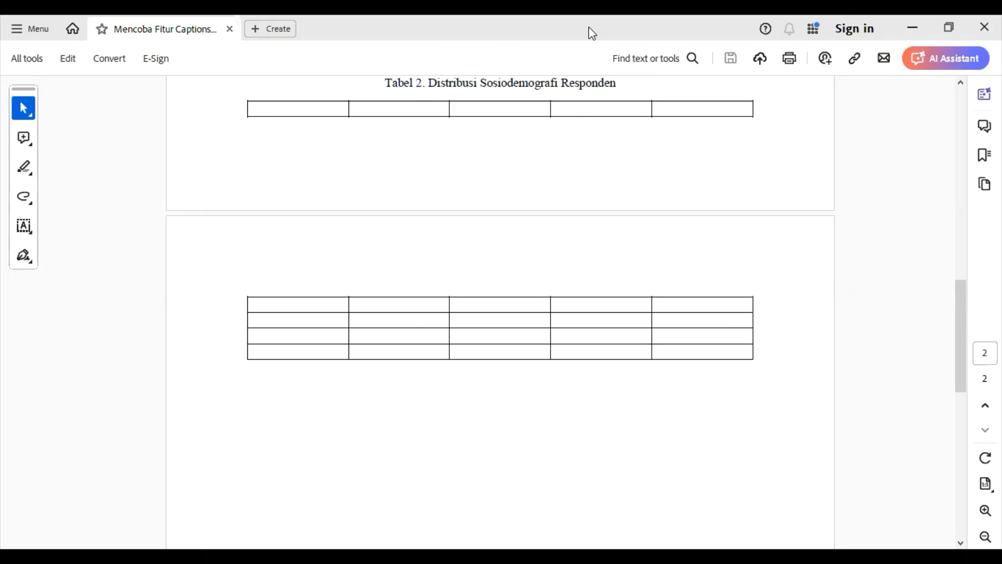
pyautogui.scroll(3, 760, 220)
pyautogui.scroll(10, 760, 219)
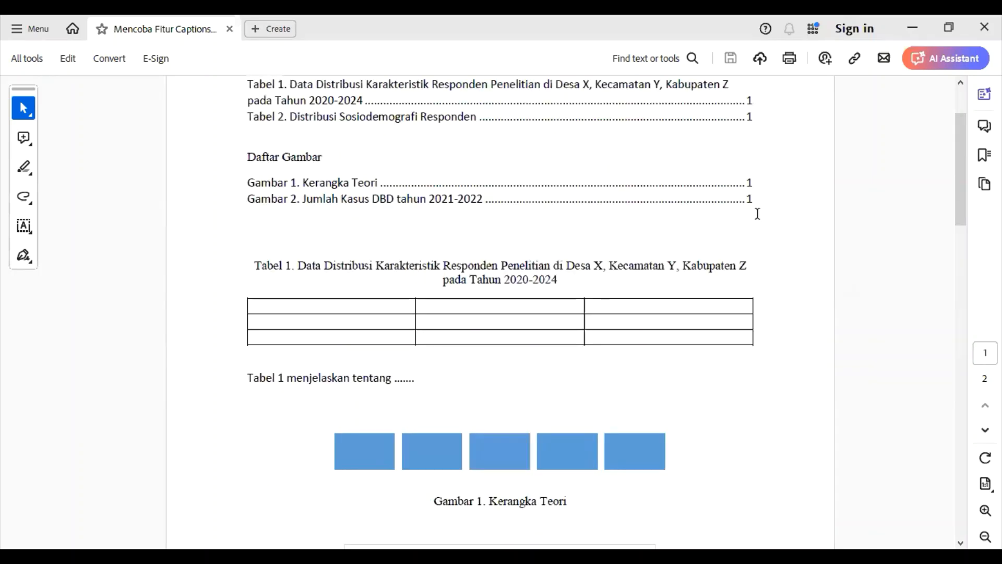
pyautogui.scroll(2, 785, 246)
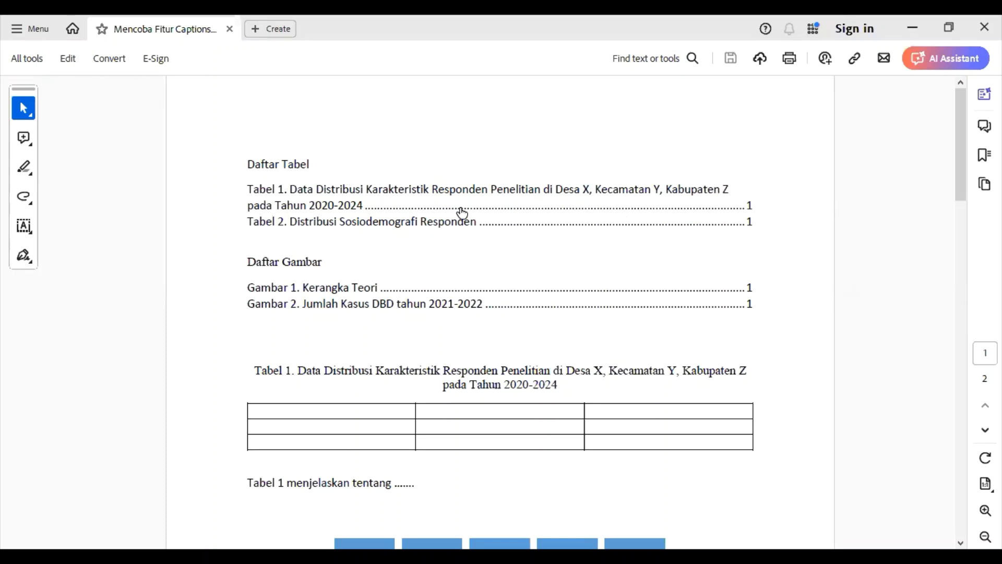
# Follow the 'Gambar 2' cross-reference to confirm it jumps to the chart's caption
pyautogui.scroll(-5, 349, 292)
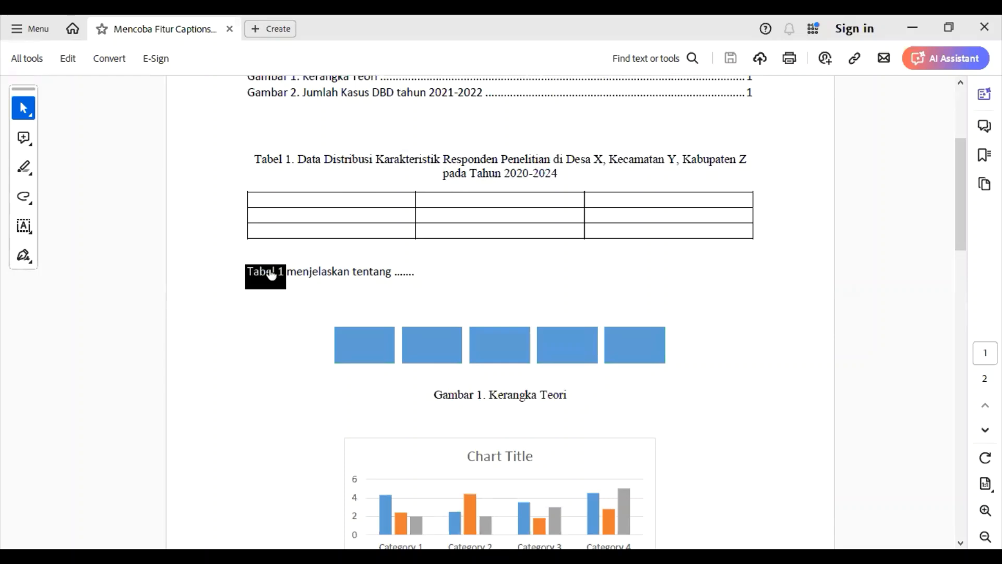
pyautogui.scroll(-2, 271, 274)
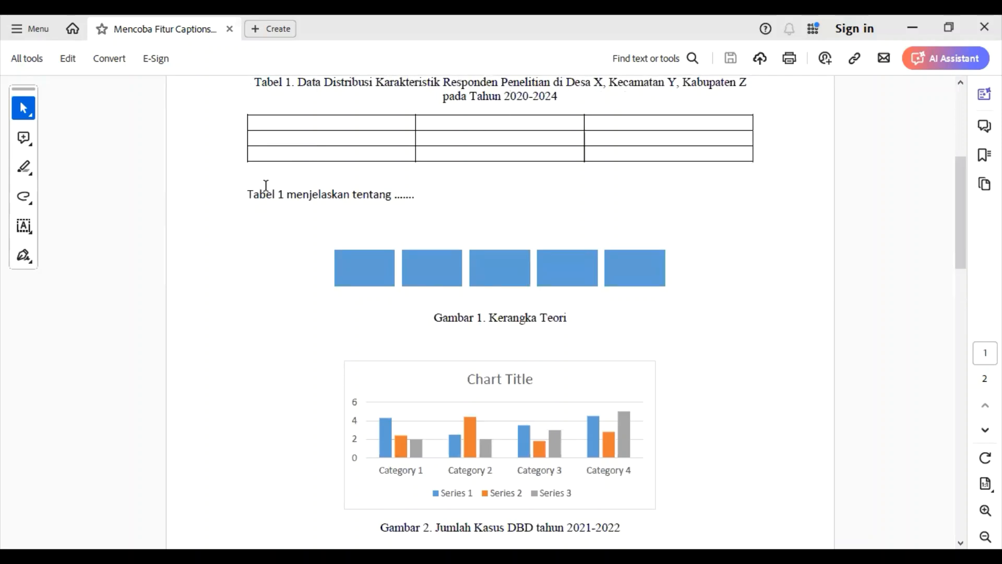
pyautogui.scroll(-8, 647, 212)
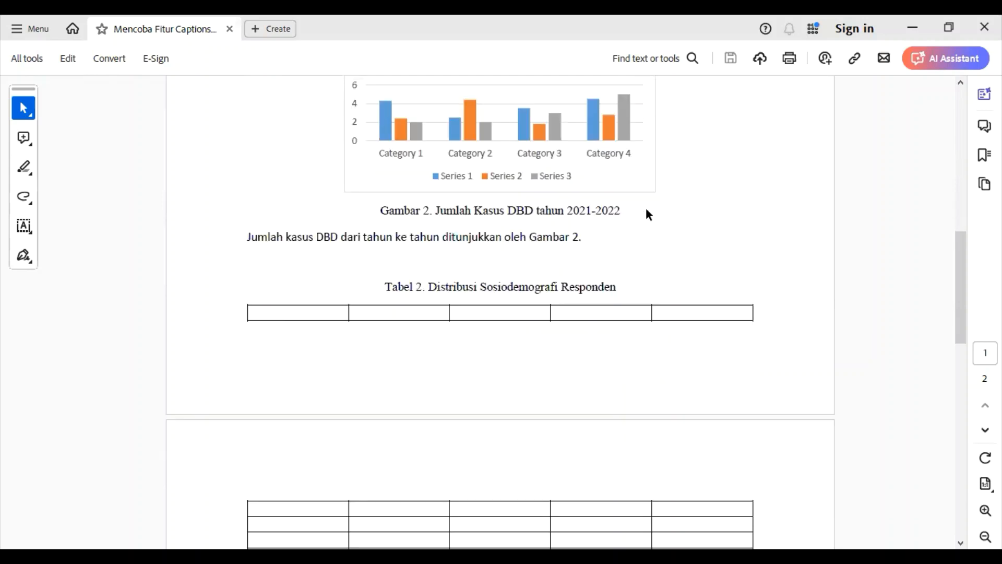
pyautogui.scroll(-4, 647, 210)
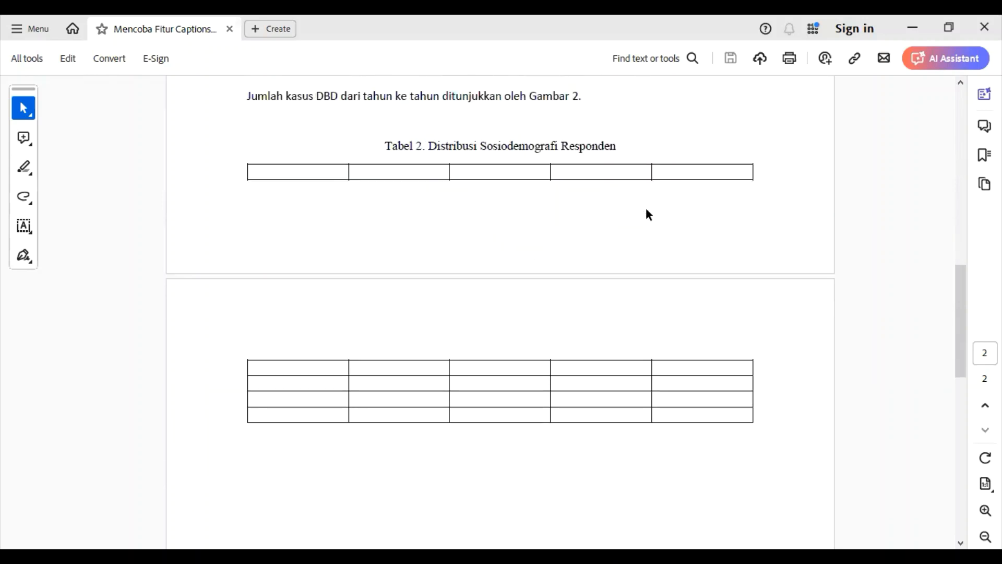
pyautogui.click(546, 105)
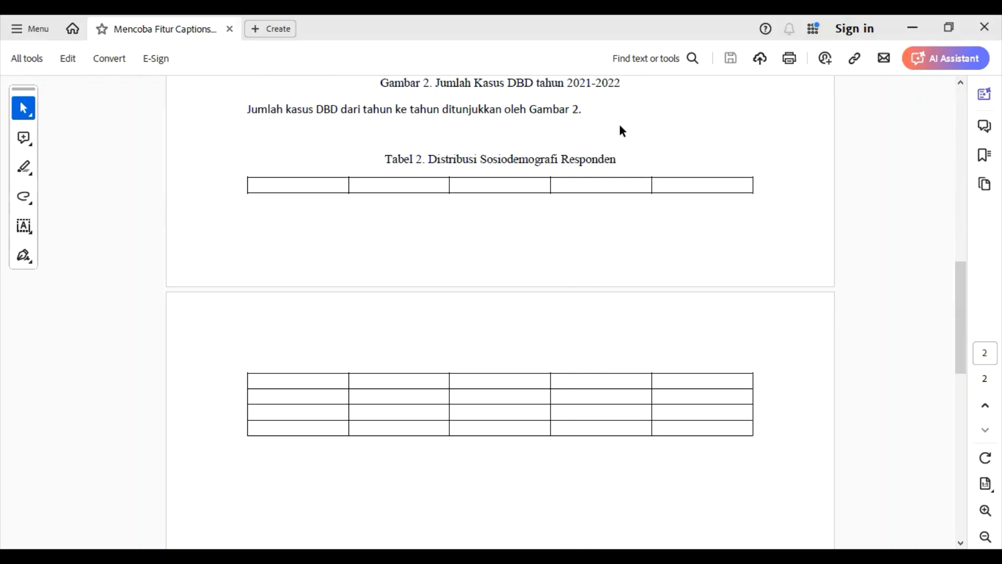
pyautogui.scroll(10, 620, 131)
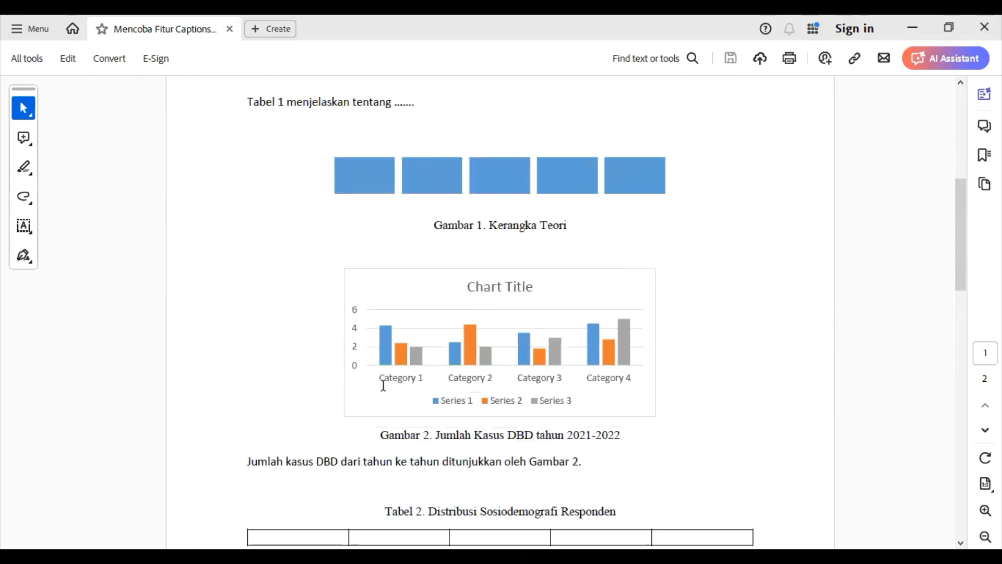
pyautogui.scroll(11, 633, 476)
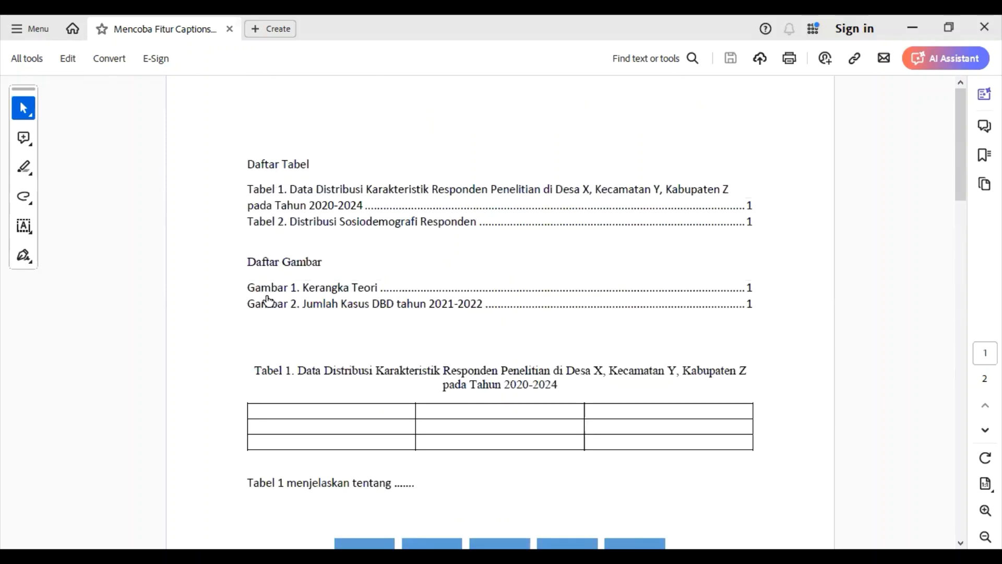
pyautogui.scroll(-3, 377, 311)
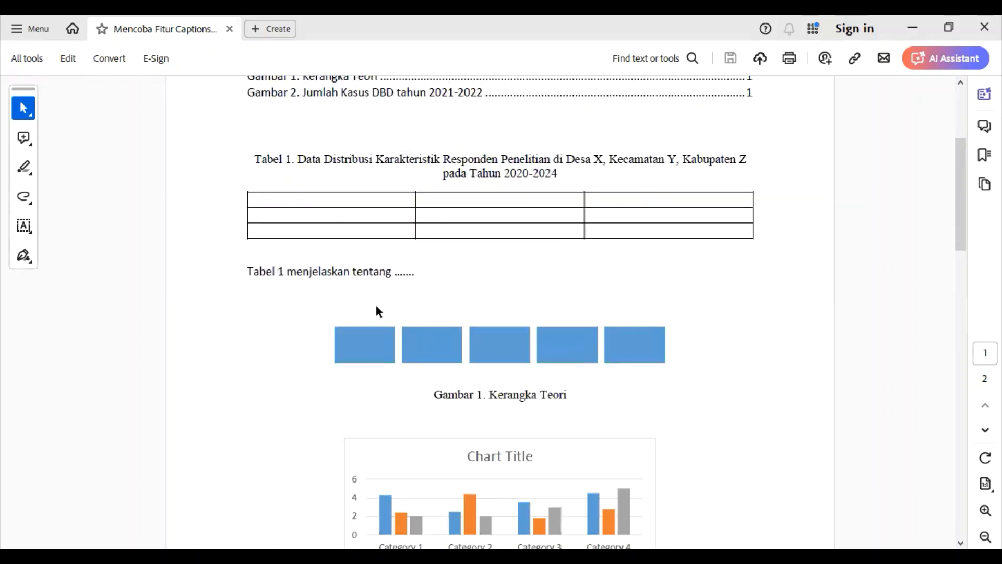